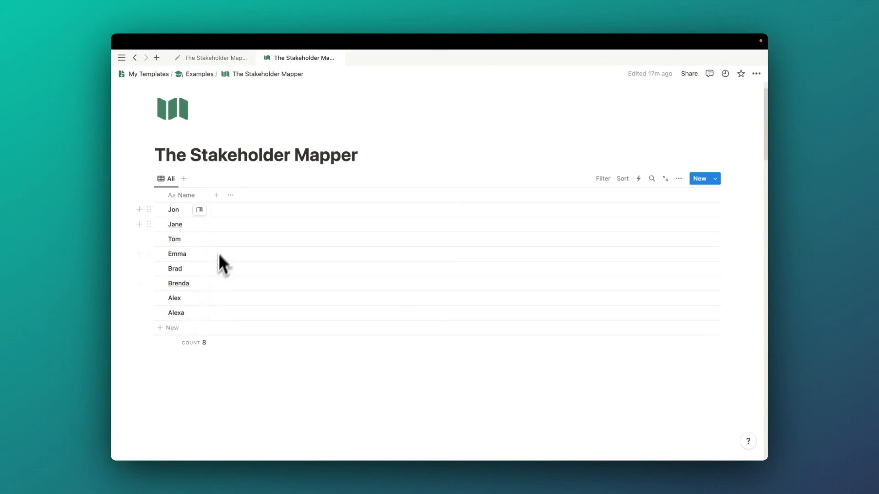
Add a Select property named "Influence" to the stakeholder table.
{"action": "left_click", "coordinate": [216, 195]}
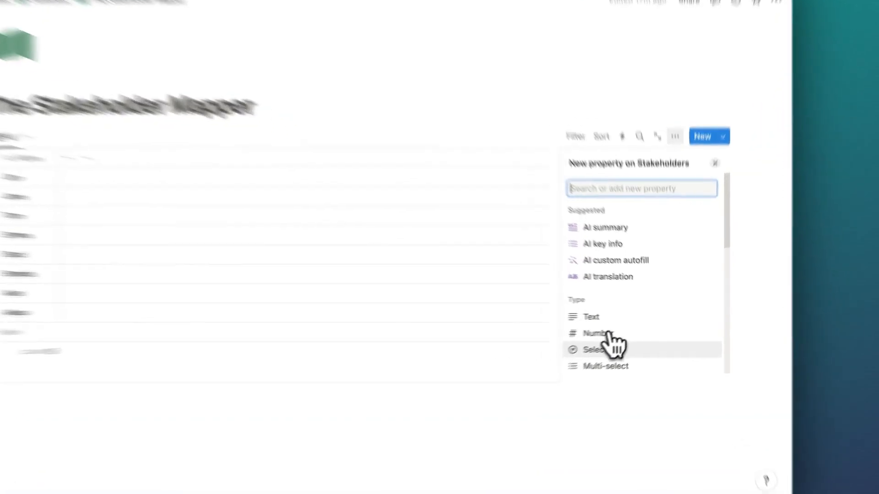
{"action": "left_click", "coordinate": [622, 341]}
{"action": "type", "text": "In"}
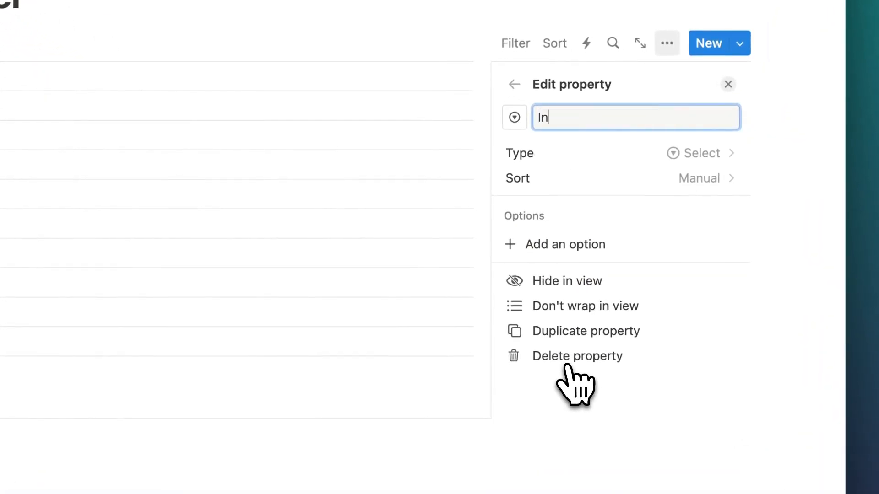
{"action": "type", "text": "fluence"}
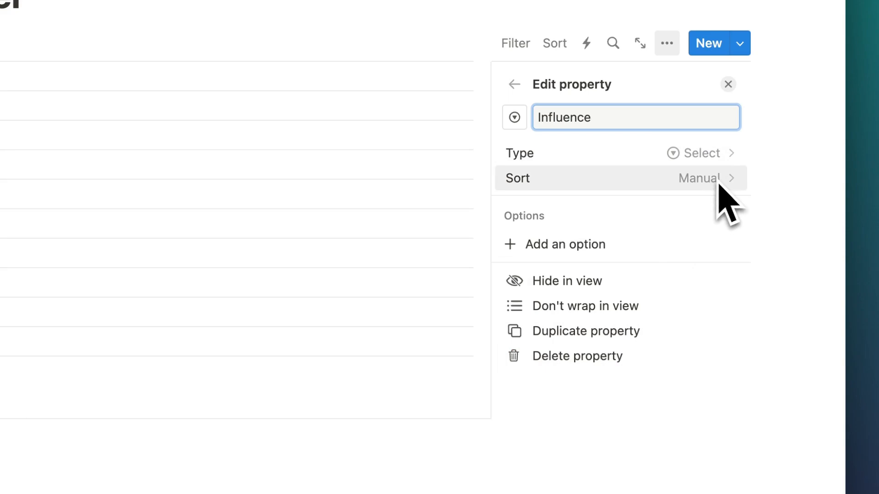
Create the options "High" and "Low" for the Influence property, and order High above Low.
{"action": "left_click", "coordinate": [652, 236]}
{"action": "type", "text": "High"}
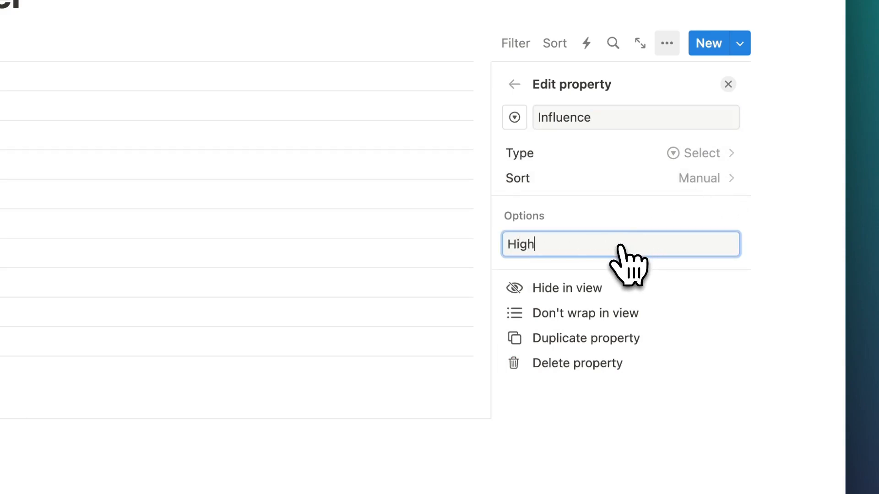
{"action": "key", "text": "Return"}
{"action": "type", "text": "Low"}
{"action": "key", "text": "Return"}
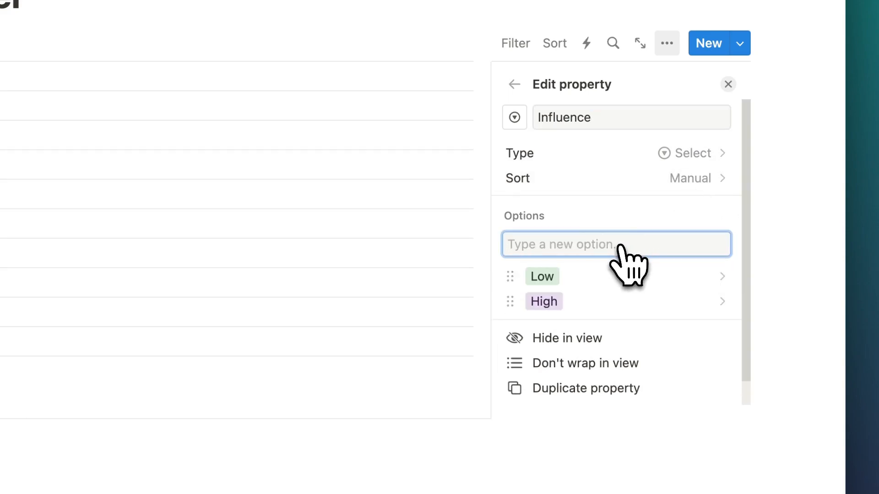
{"action": "left_click_drag", "start_coordinate": [510, 301], "coordinate": [510, 267]}
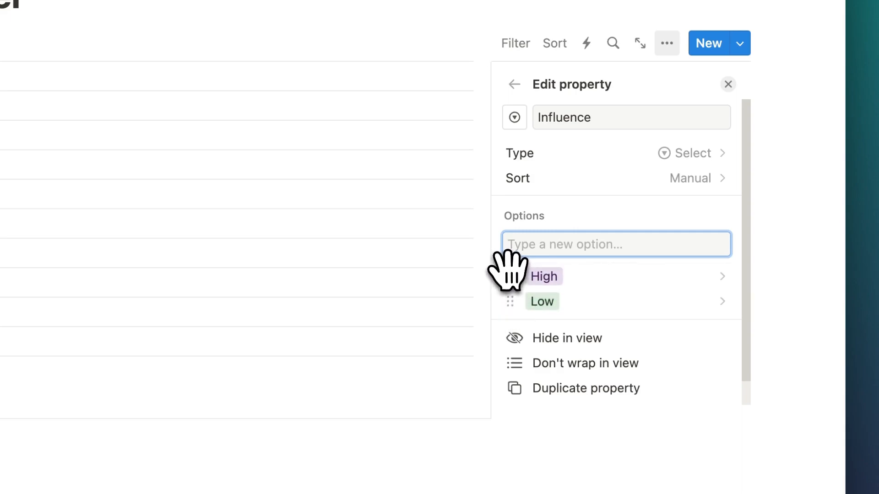
Set the High option's color to red and the Low option's color to blue.
{"action": "left_click", "coordinate": [596, 247]}
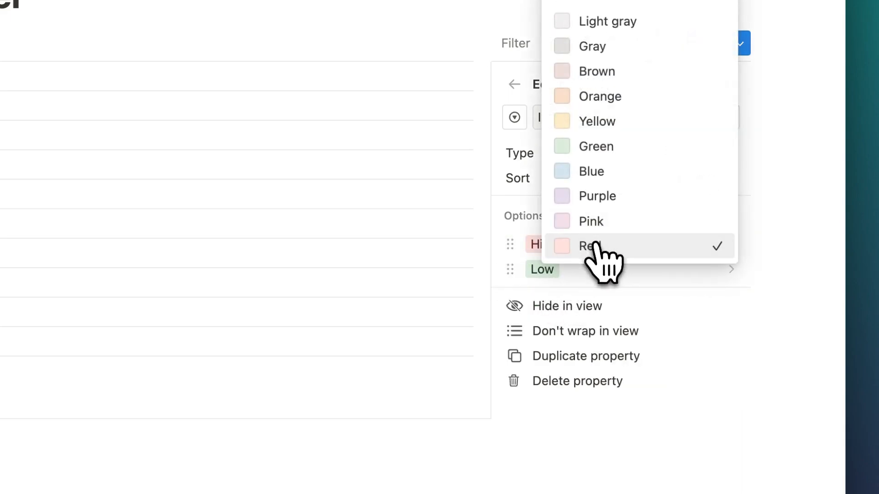
{"action": "left_click", "coordinate": [586, 273]}
{"action": "left_click", "coordinate": [612, 170]}
{"action": "left_click", "coordinate": [534, 211]}
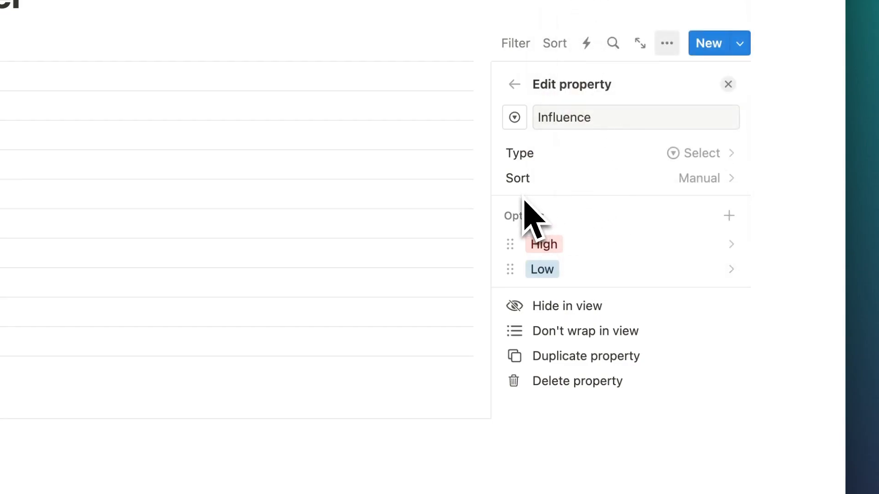
Change the Influence property's icon to the circled up arrow, searching the icons for "up", and close the property settings.
{"action": "left_click", "coordinate": [515, 118]}
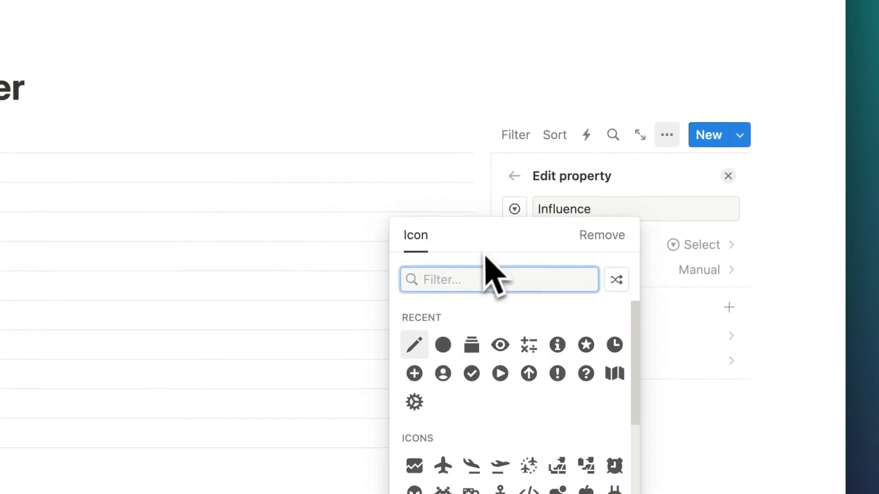
{"action": "type", "text": "up"}
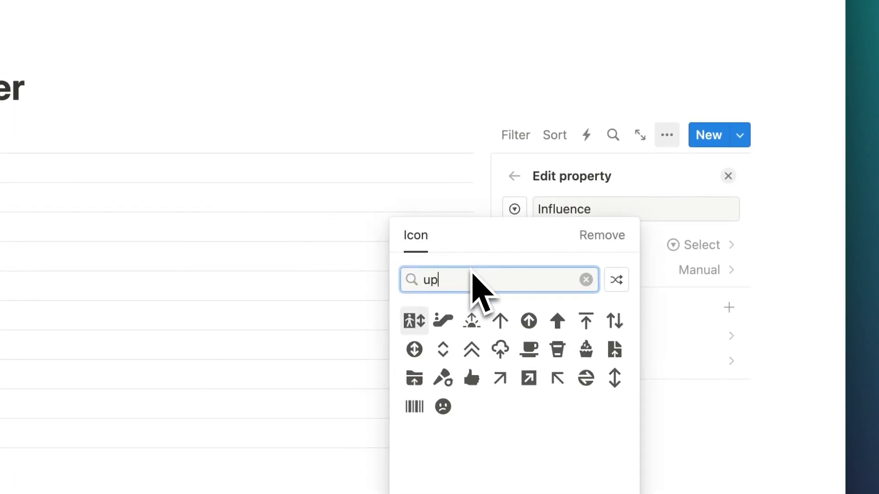
{"action": "left_click", "coordinate": [527, 321]}
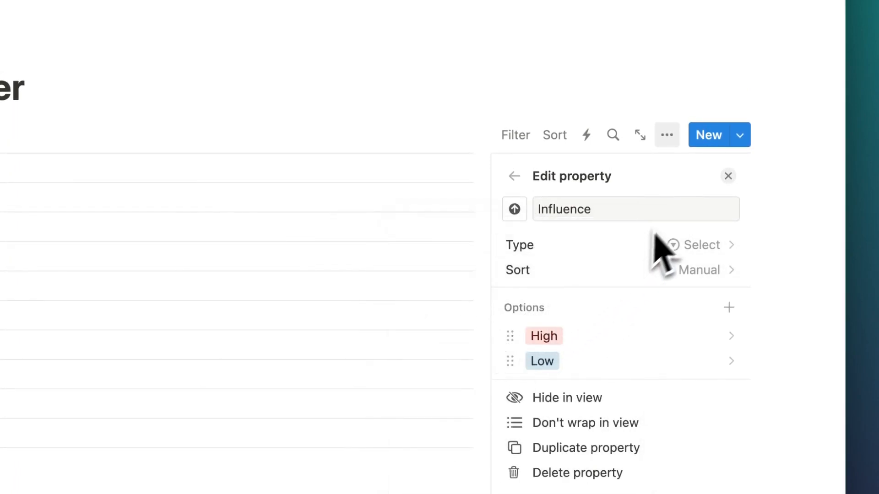
{"action": "left_click", "coordinate": [728, 177]}
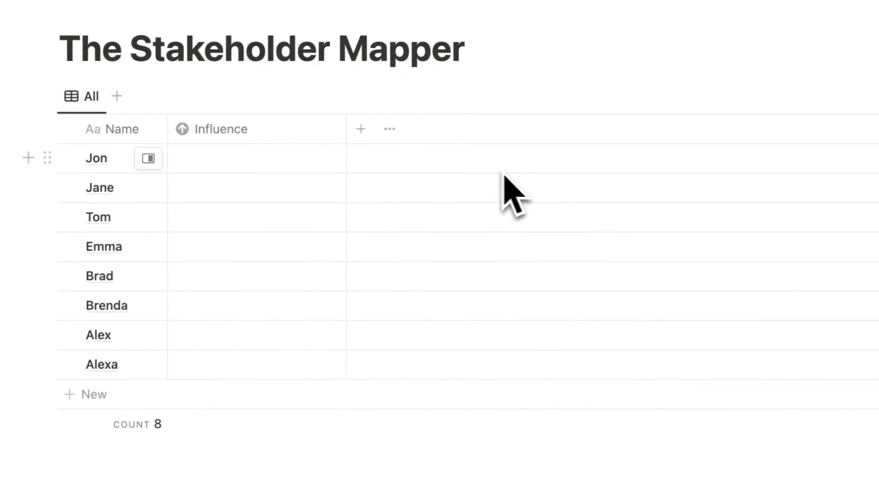
Duplicate the Influence property and rename the copy "Interest".
{"action": "left_click", "coordinate": [256, 130]}
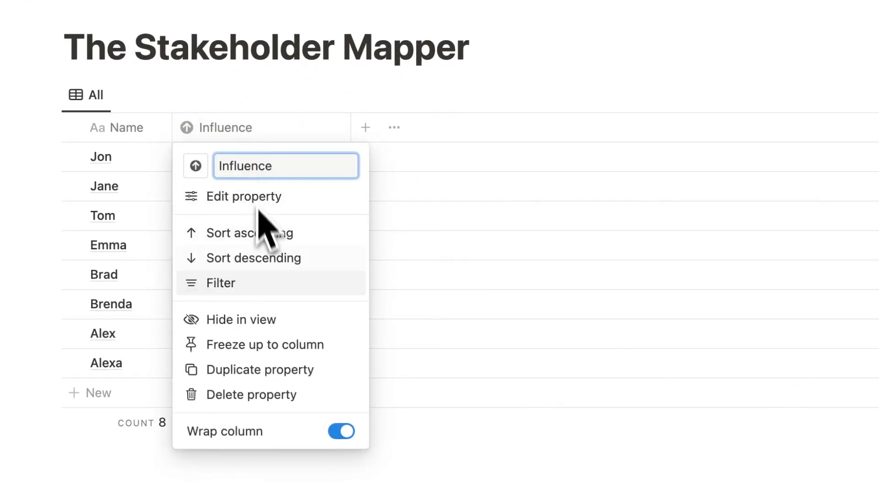
{"action": "left_click", "coordinate": [284, 369]}
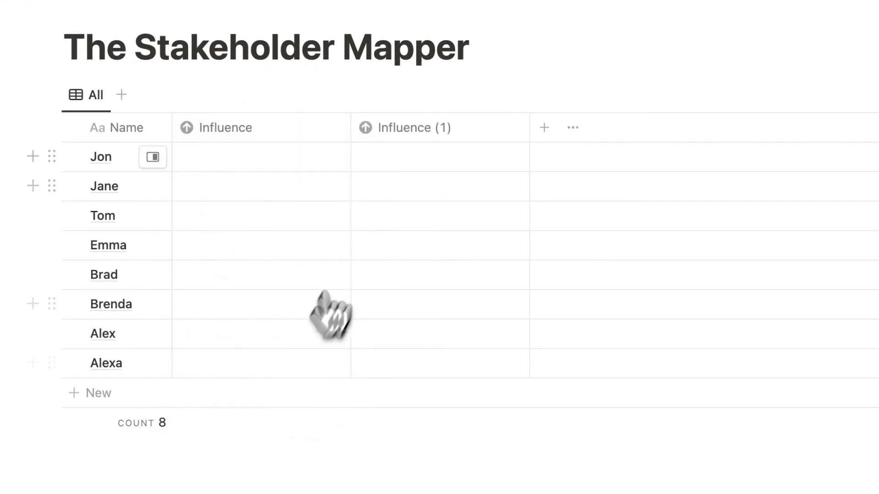
{"action": "left_click", "coordinate": [428, 135]}
{"action": "type", "text": "Interest"}
Change the Interest property's icon to the circled question mark.
{"action": "left_click", "coordinate": [265, 177]}
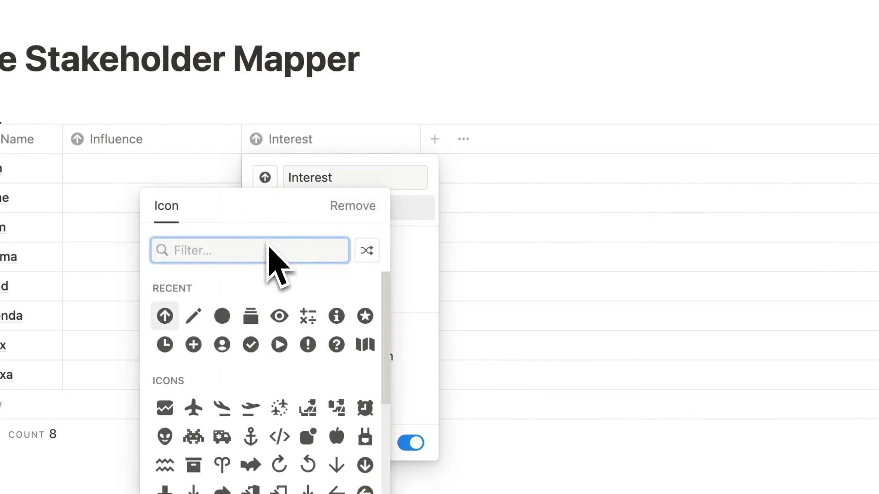
{"action": "left_click", "coordinate": [338, 343]}
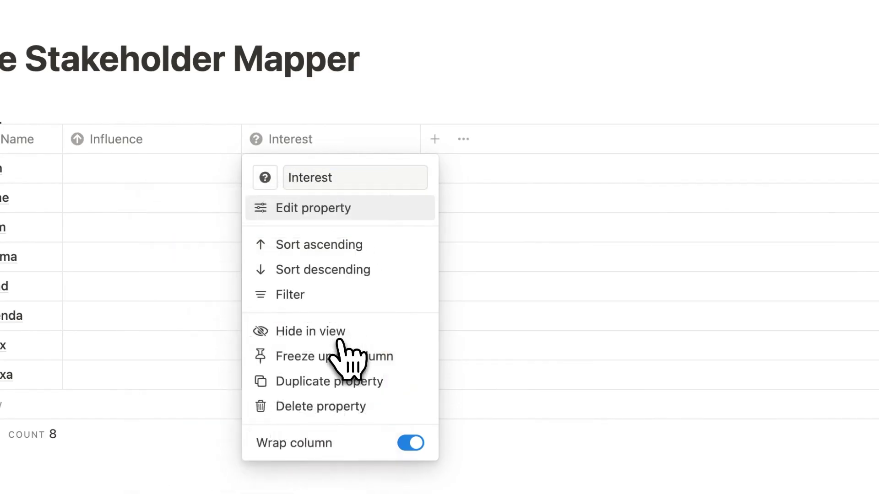
{"action": "left_click", "coordinate": [458, 293]}
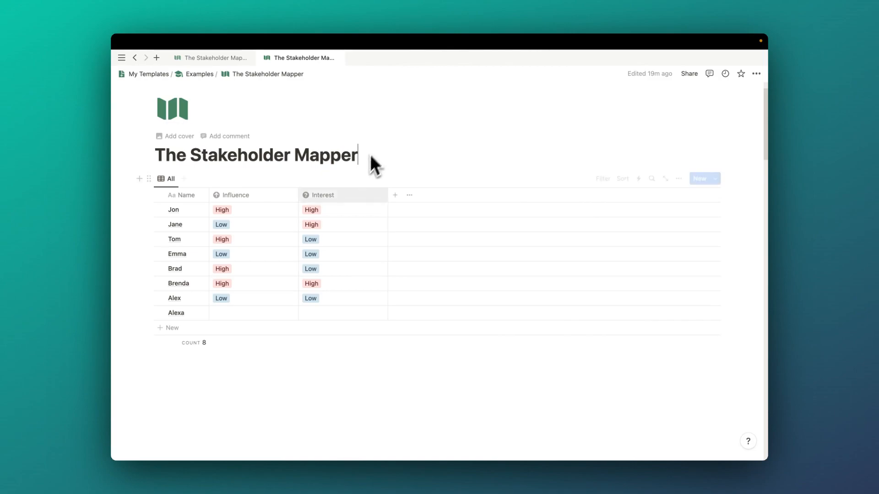
Insert a callout below the table with the text "High & High == Inform - Consult - Collaborate".
{"action": "left_click", "coordinate": [263, 362]}
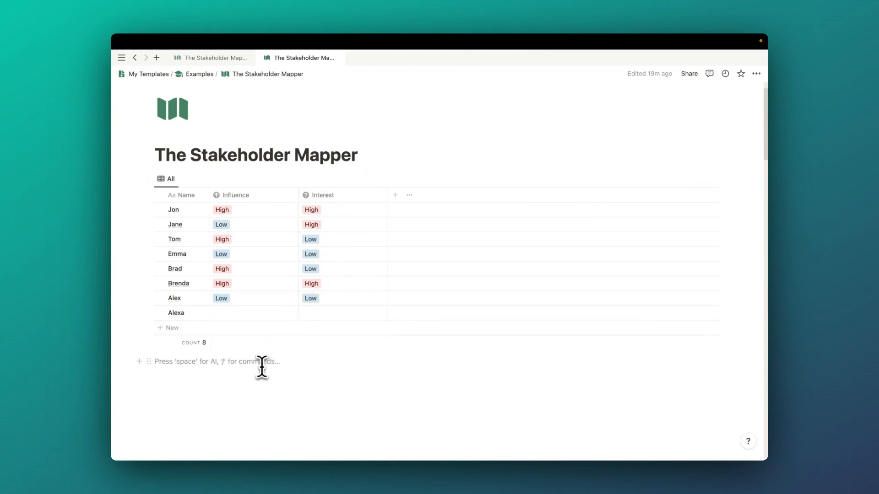
{"action": "type", "text": "/cal"}
{"action": "key", "text": "Return"}
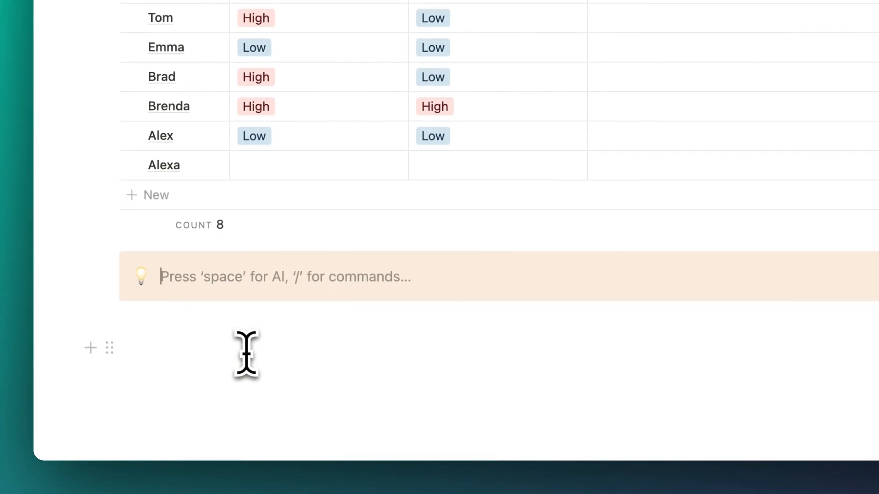
{"action": "type", "text": "Hi"}
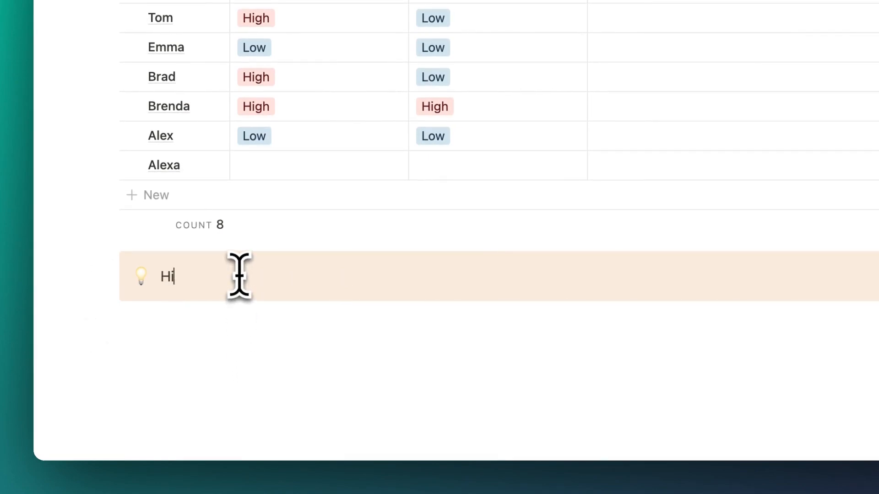
{"action": "type", "text": "gh & High =="}
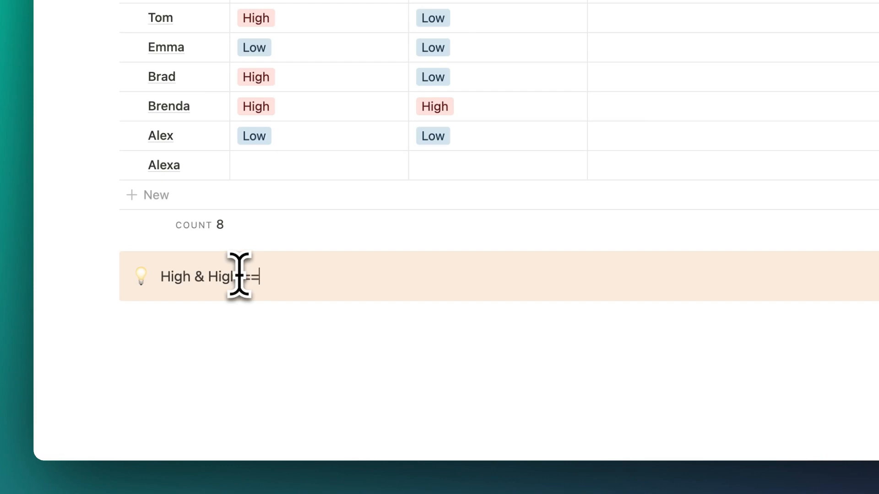
{"action": "type", "text": " Inform - Consul"}
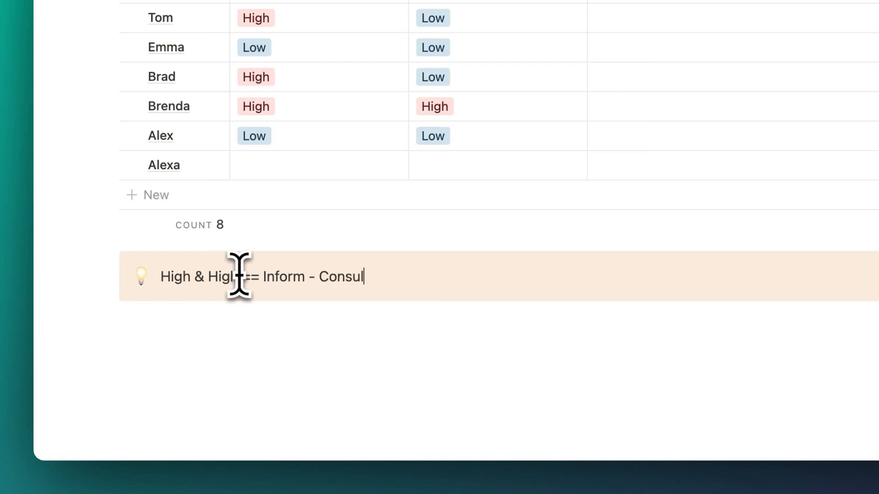
{"action": "type", "text": "t - Collaborate"}
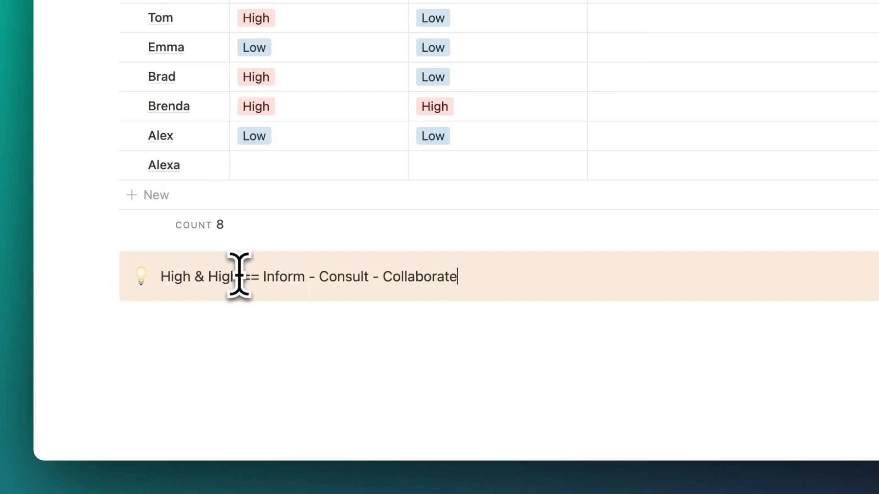
{"action": "key", "text": "Return"}
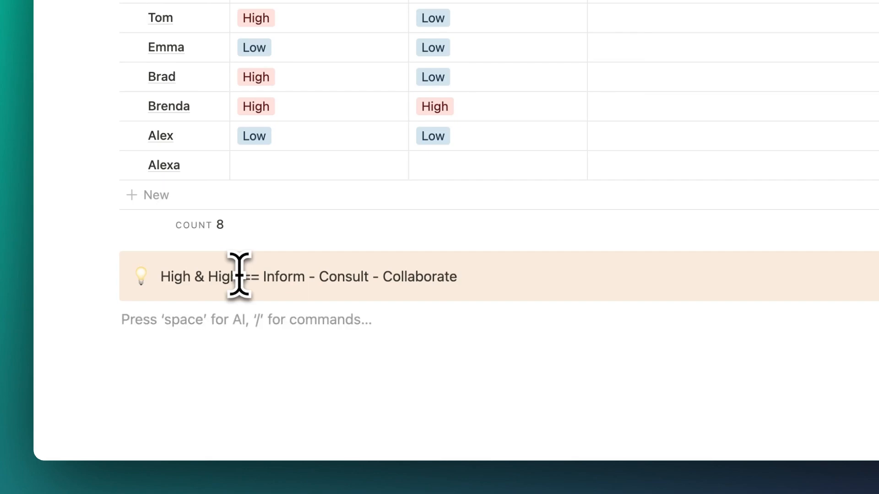
Add a second line inside the callout reading "Low & High == Inform - Consult".
{"action": "left_click", "coordinate": [458, 277]}
{"action": "key", "text": "shift+Return"}
{"action": "type", "text": "Low & High =="}
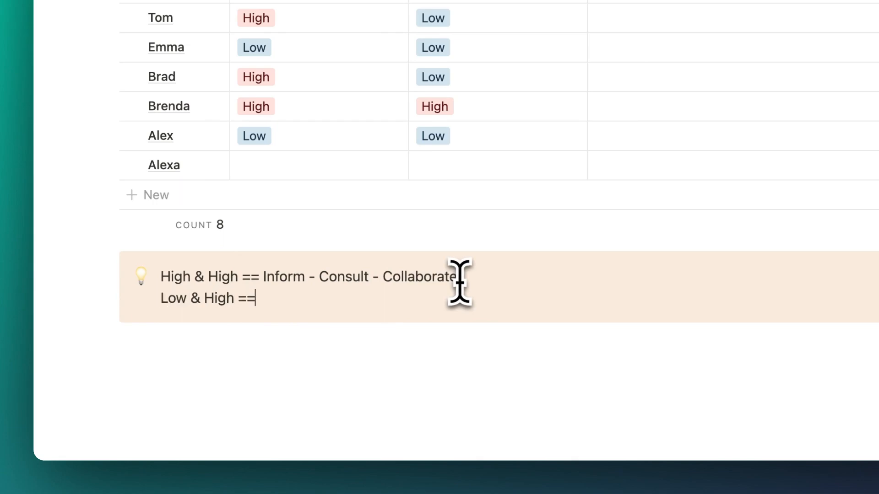
{"action": "type", "text": " Inform - Cons"}
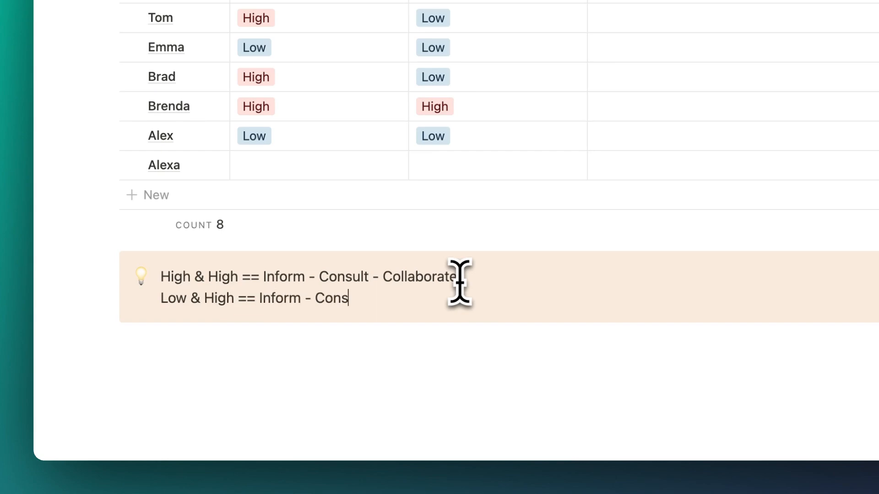
{"action": "type", "text": "ult"}
Add a third line inside the callout reading "Low & Low == Inform".
{"action": "key", "text": "Return"}
{"action": "type", "text": "L"}
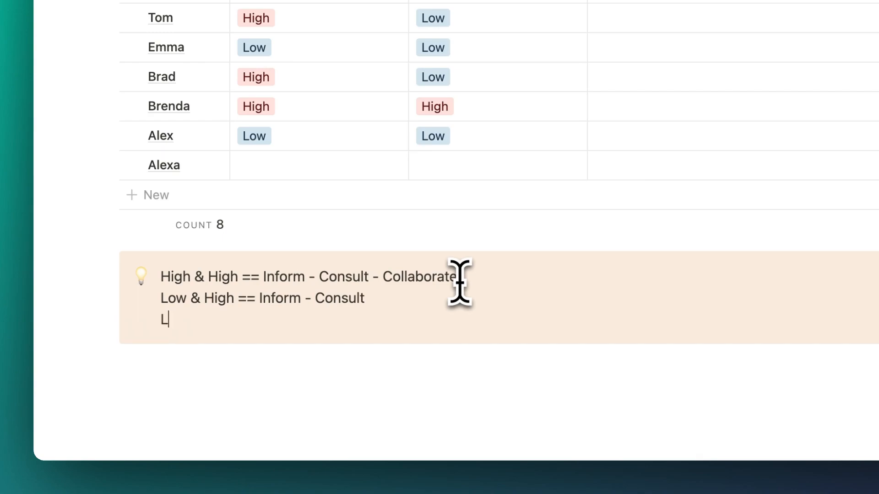
{"action": "type", "text": "ow & Low "}
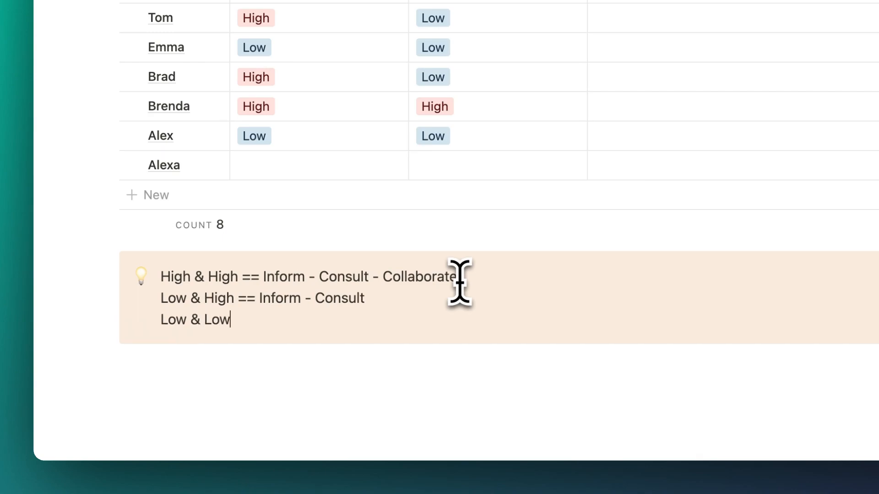
{"action": "type", "text": "== Inform"}
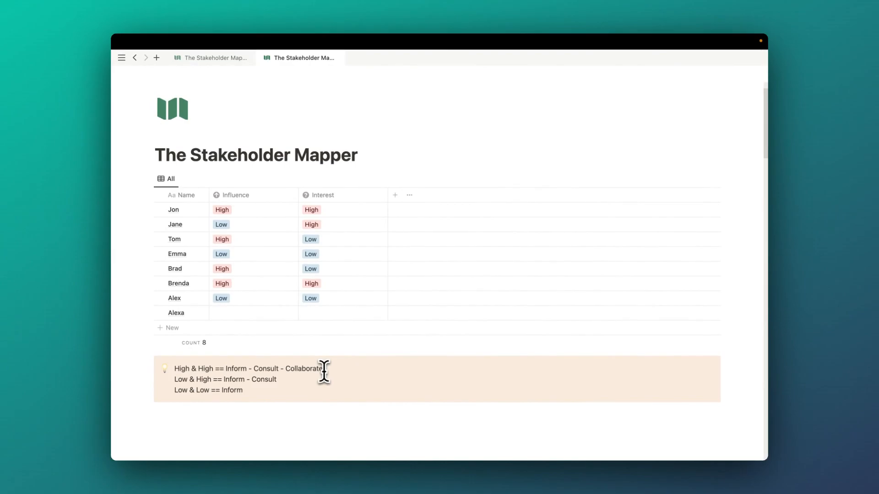
Add a Formula property named "Engagement Strategy" to the stakeholder table.
{"action": "left_click", "coordinate": [395, 194]}
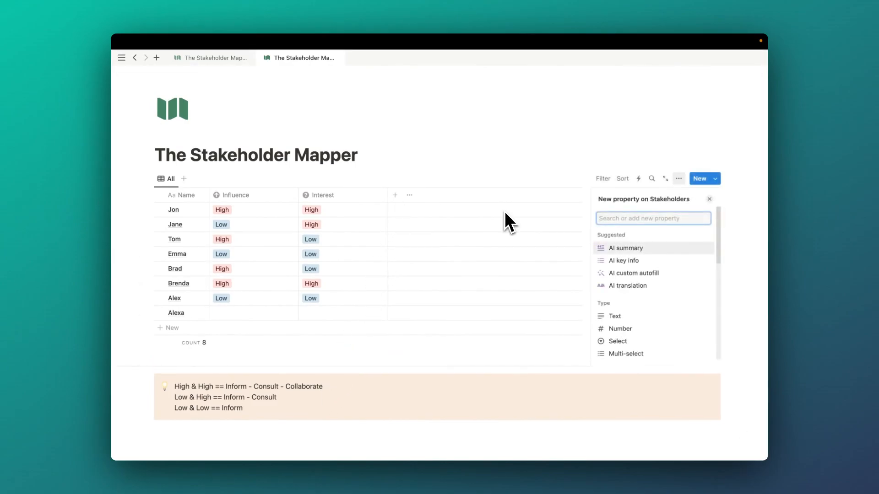
{"action": "type", "text": "form"}
{"action": "key", "text": "Return"}
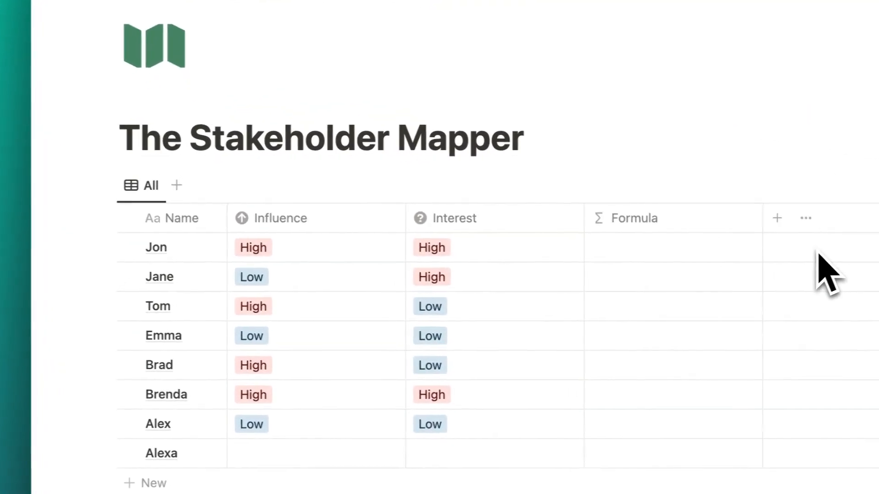
{"action": "type", "text": "Engagement St"}
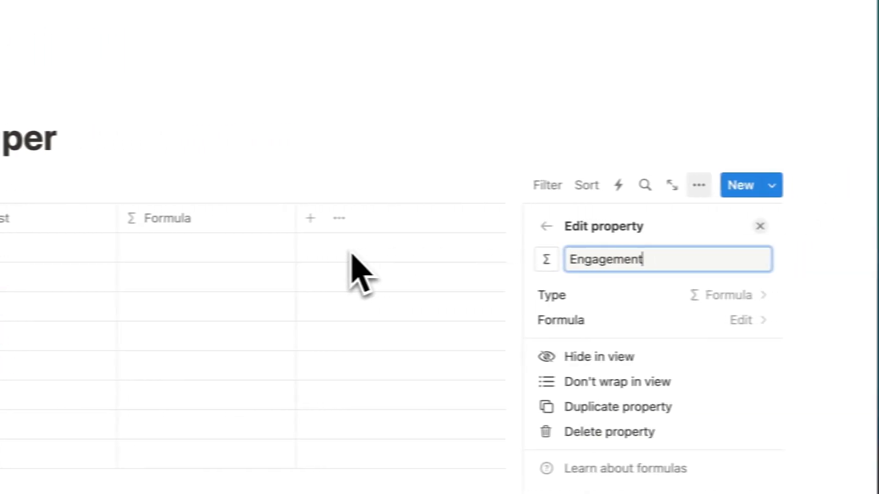
{"action": "type", "text": "rategy"}
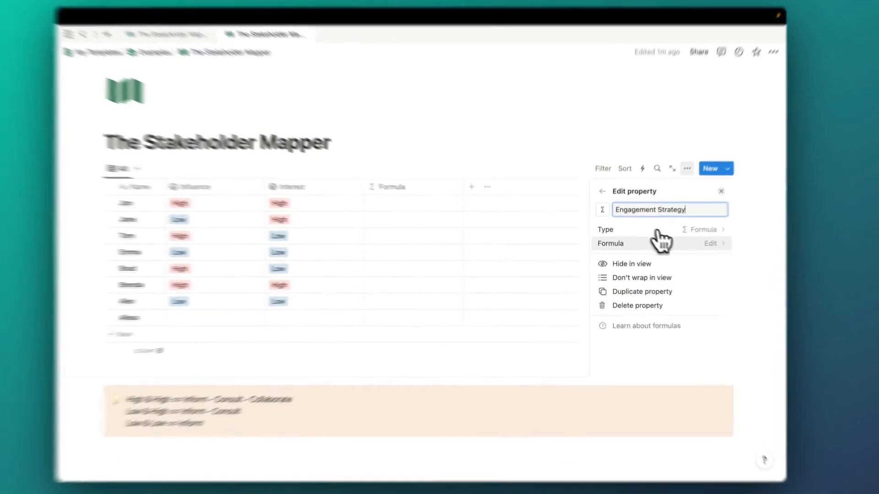
Start the Engagement Strategy property's formula with an ifs( function followed by a new line.
{"action": "left_click", "coordinate": [673, 249]}
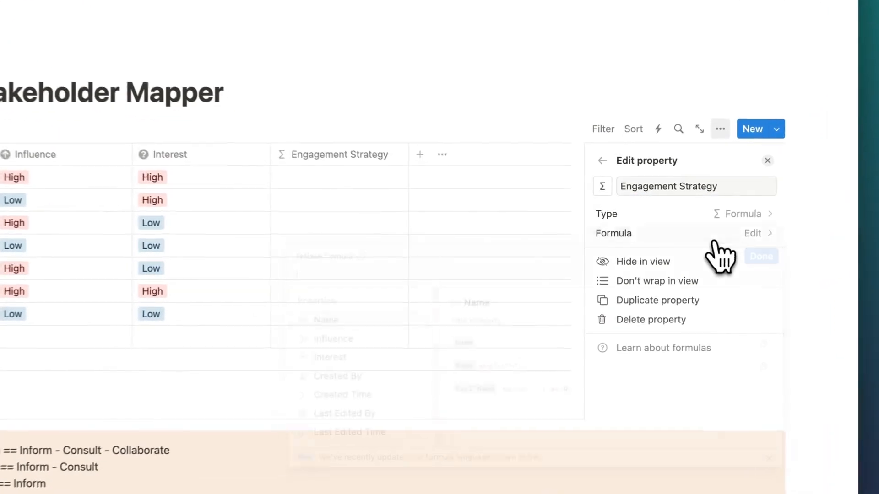
{"action": "left_click", "coordinate": [716, 240]}
{"action": "type", "text": "i"}
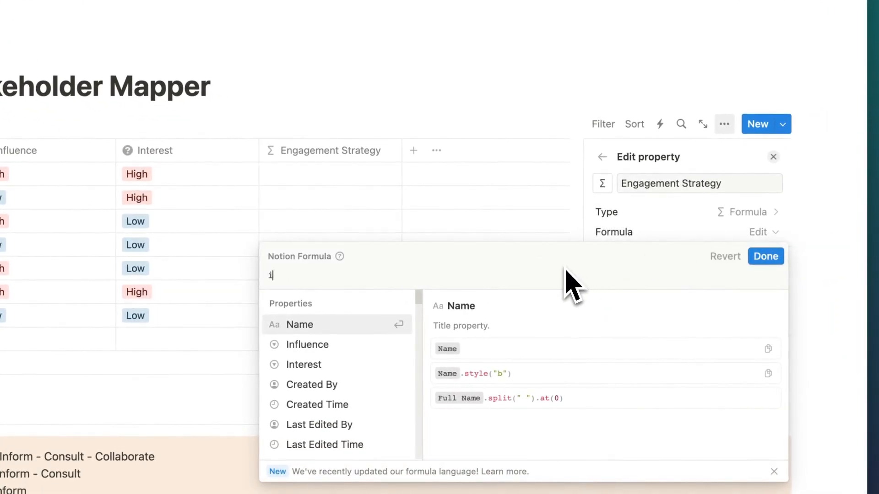
{"action": "type", "text": "fs("}
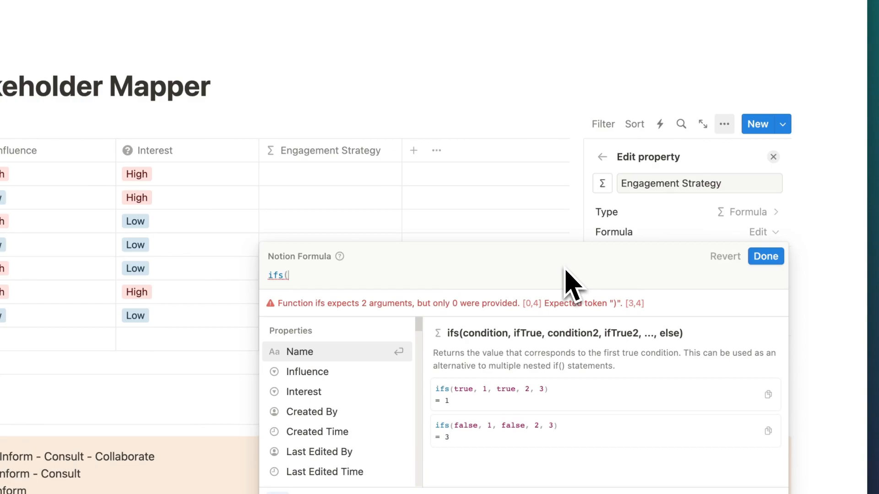
{"action": "key", "text": "shift+Return"}
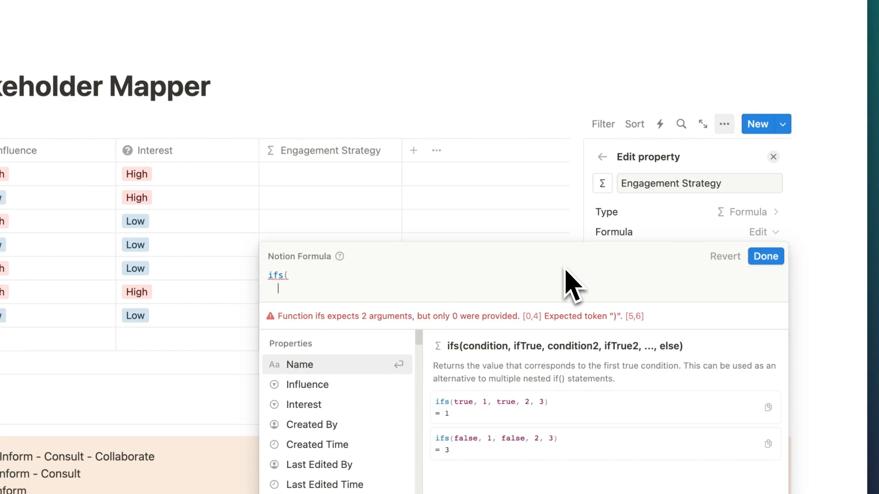
Enter the first formula condition as Influence == "High" and Interest == "High".
{"action": "type", "text": "inf"}
{"action": "key", "text": "Return"}
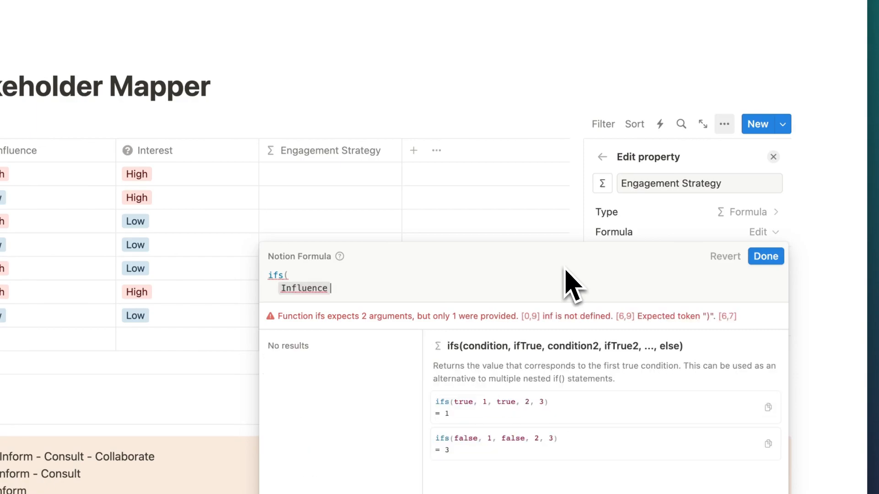
{"action": "type", "text": "=="}
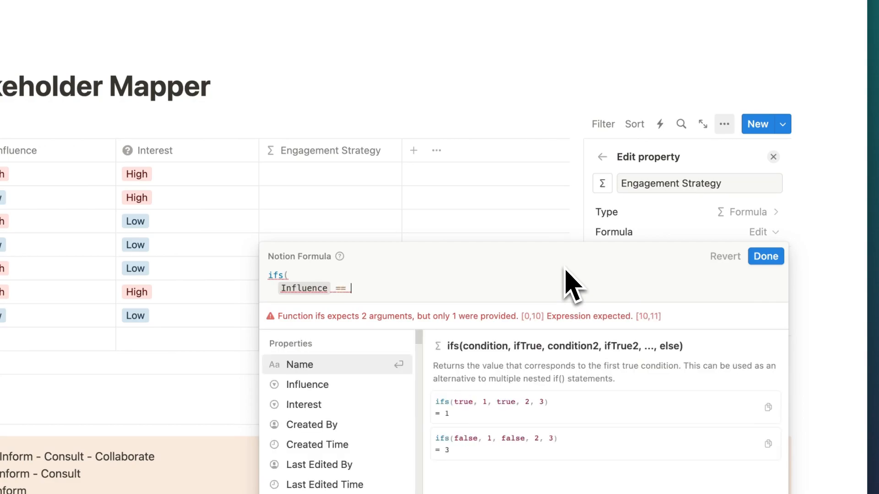
{"action": "type", "text": " \"High\""}
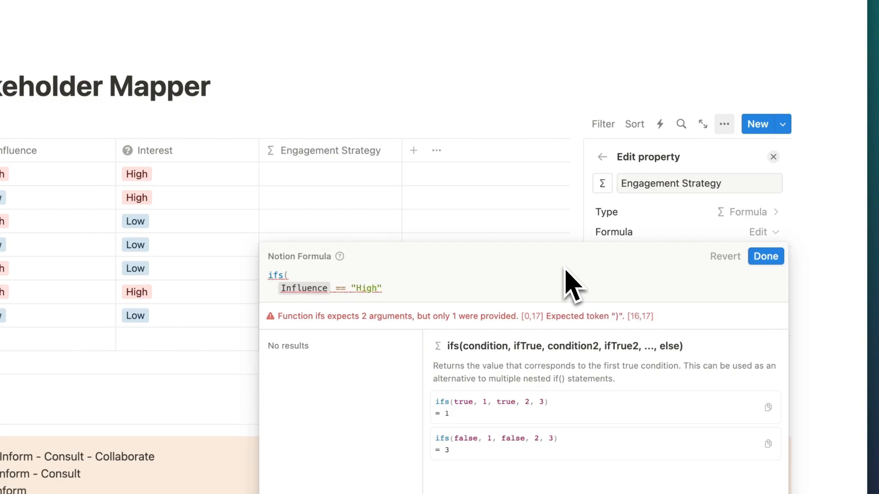
{"action": "type", "text": " and"}
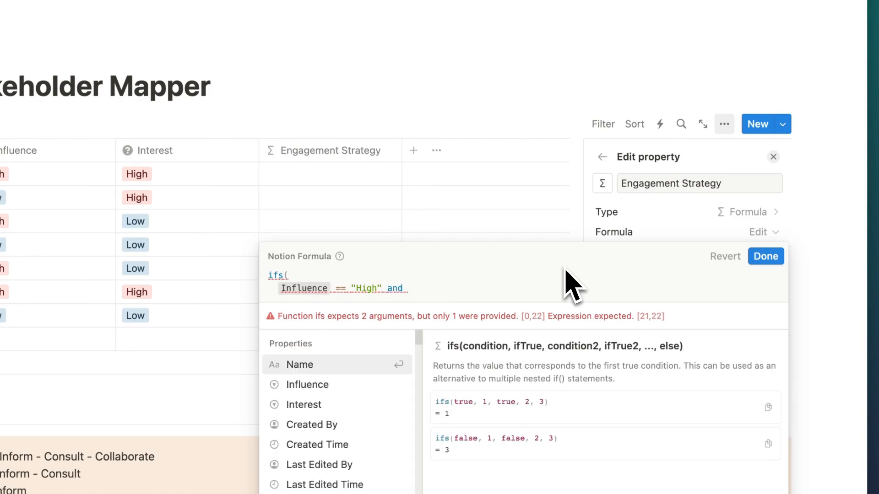
{"action": "type", "text": "int"}
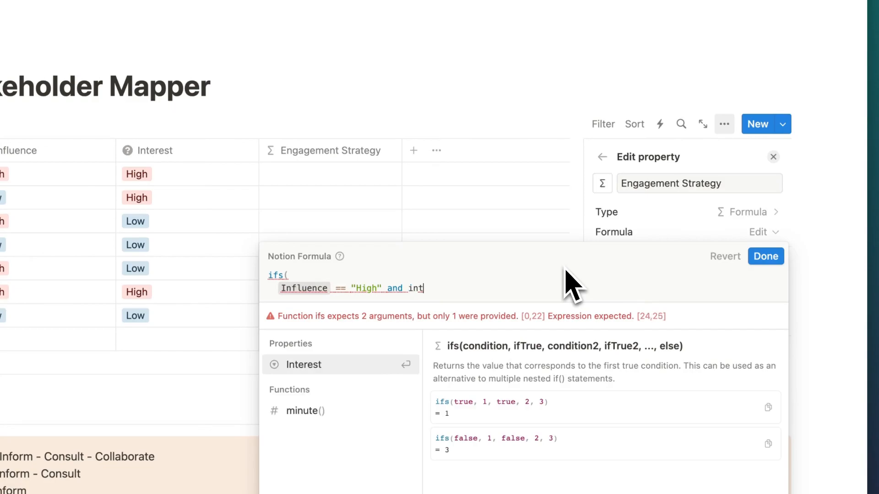
{"action": "key", "text": "Return"}
{"action": "type", "text": "== \"High"}
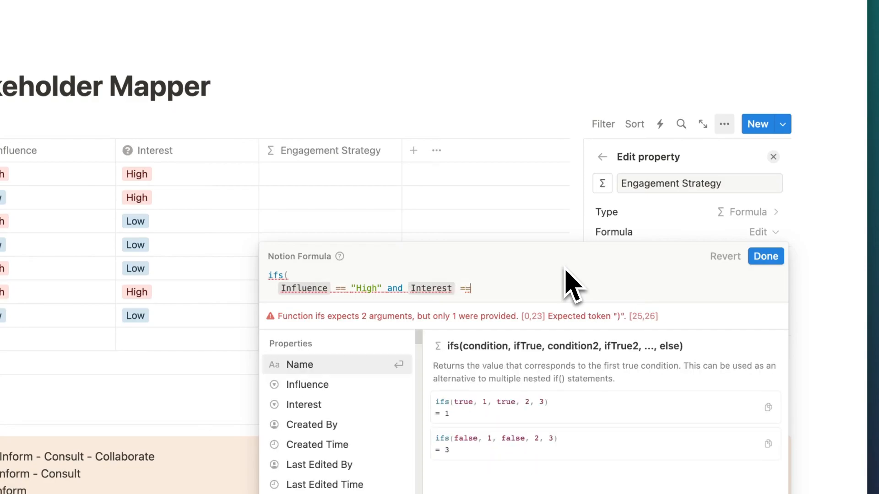
{"action": "type", "text": "\""}
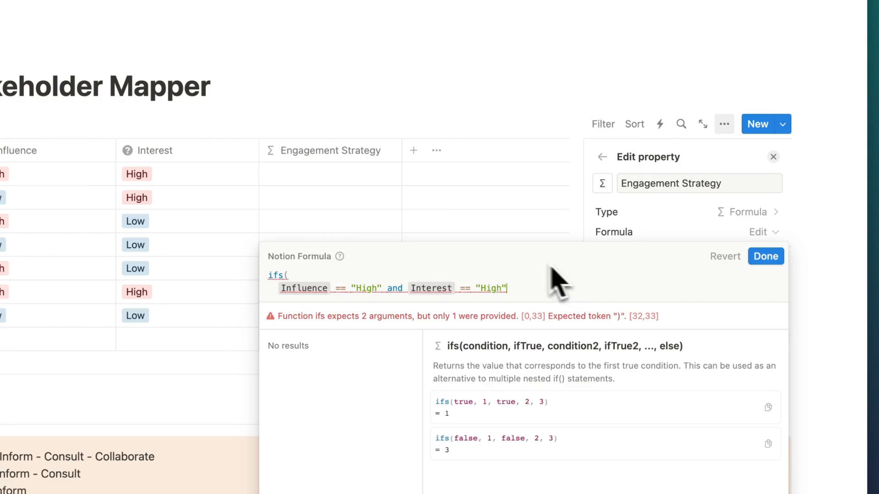
Add "Inform - Consult - Collaborate" as the result returned by the High and High condition.
{"action": "left_click", "coordinate": [286, 279]}
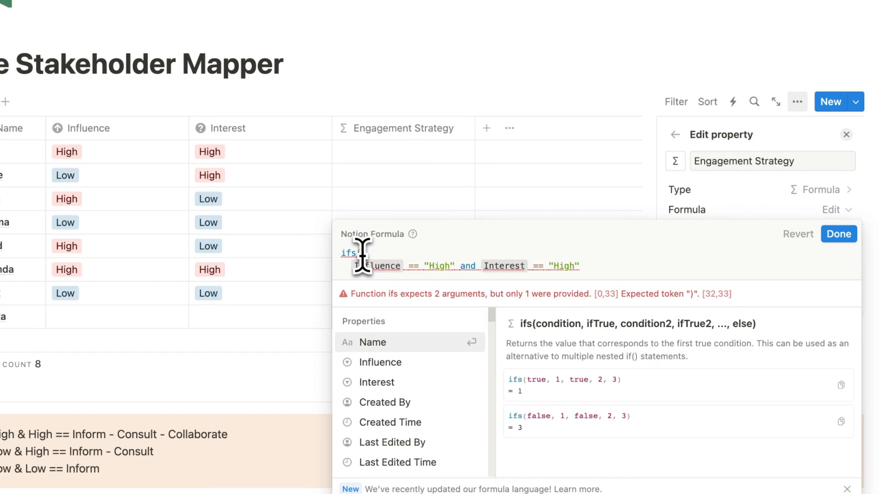
{"action": "left_click", "coordinate": [582, 265]}
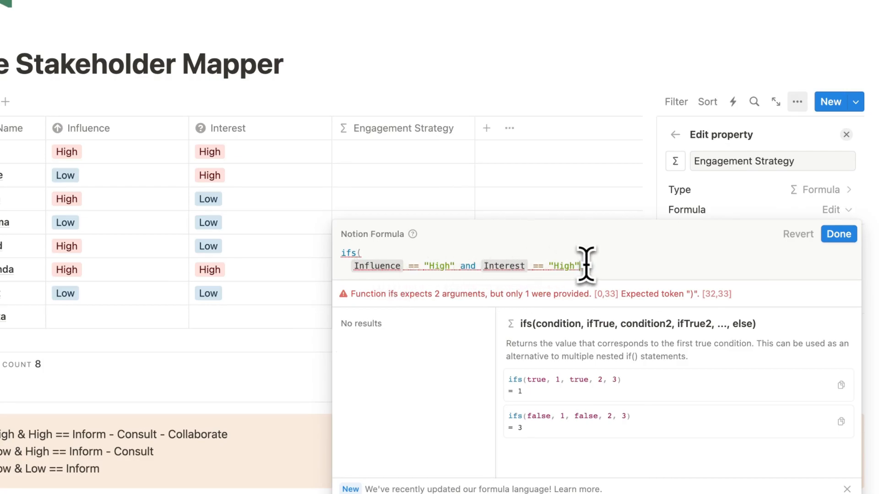
{"action": "type", "text": ","}
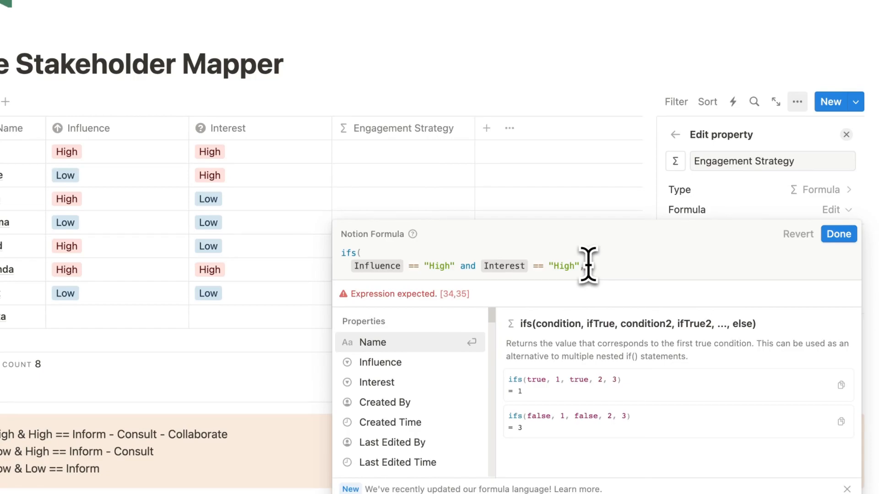
{"action": "type", "text": "\"I"}
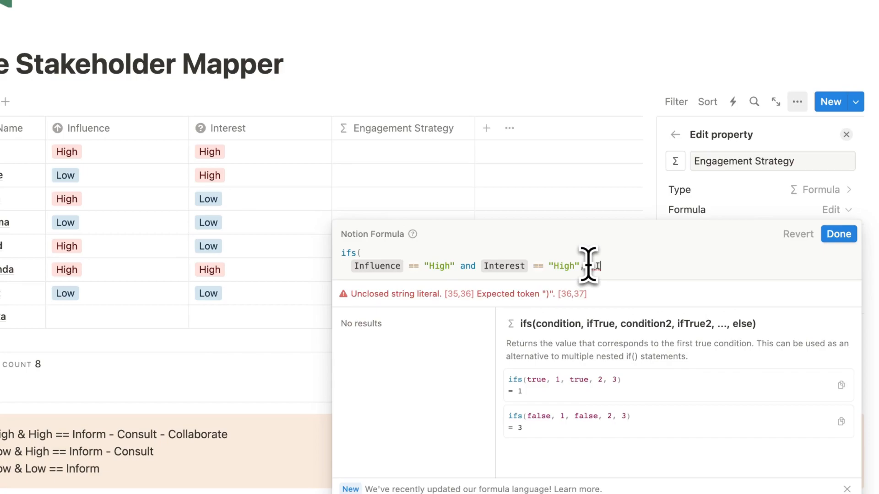
{"action": "type", "text": "nform - Consult - Collaborate\""}
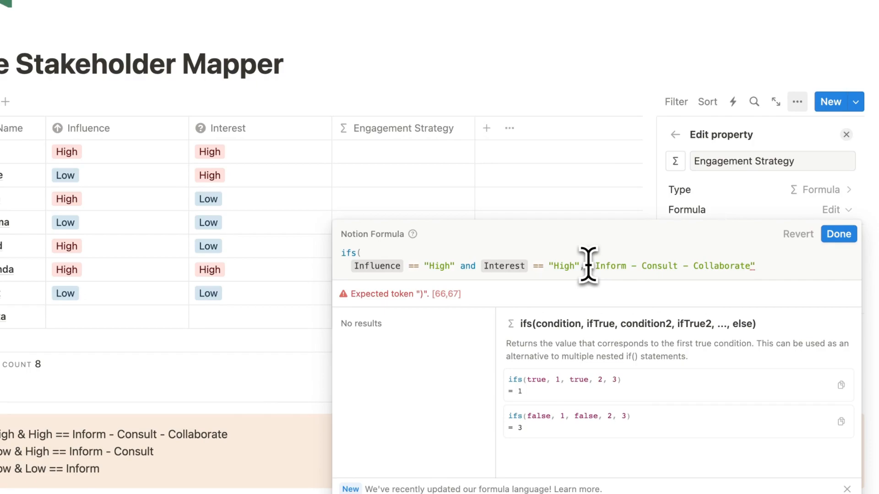
Style the "Inform - Consult - Collaborate" result as bold red code using .style("c","b","red"), followed by a comma.
{"action": "type", "text": ".style"}
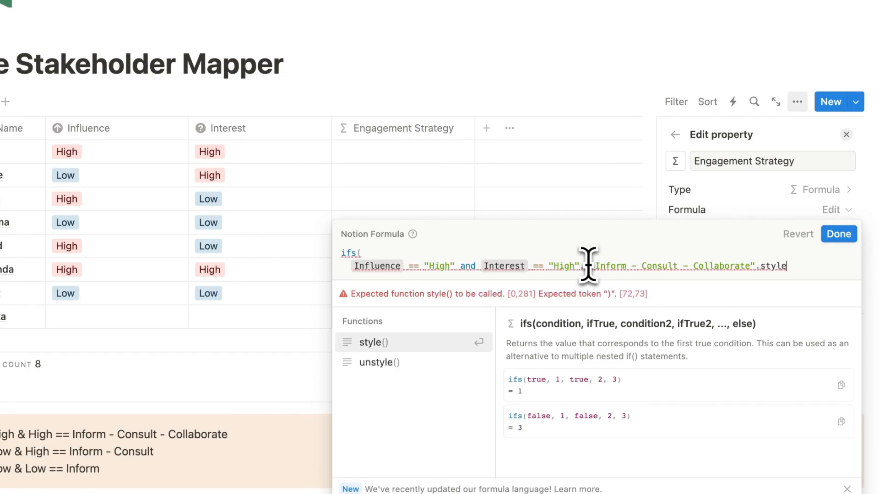
{"action": "type", "text": "("}
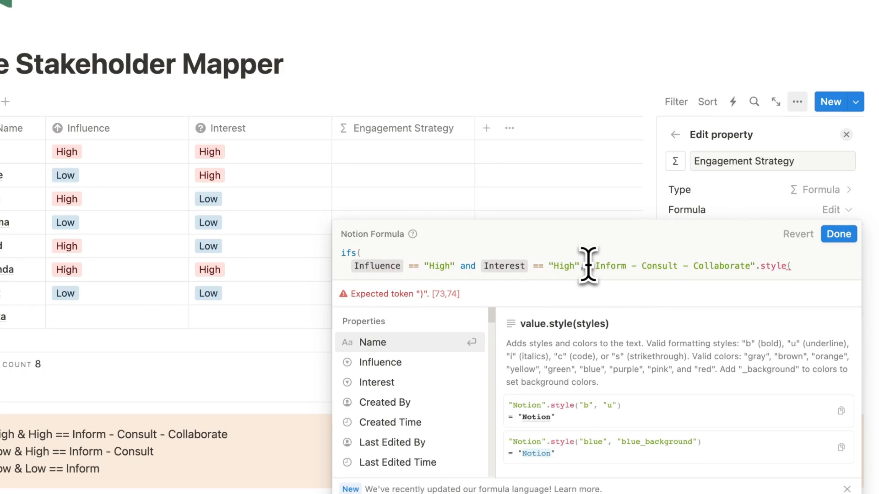
{"action": "type", "text": "\"c"}
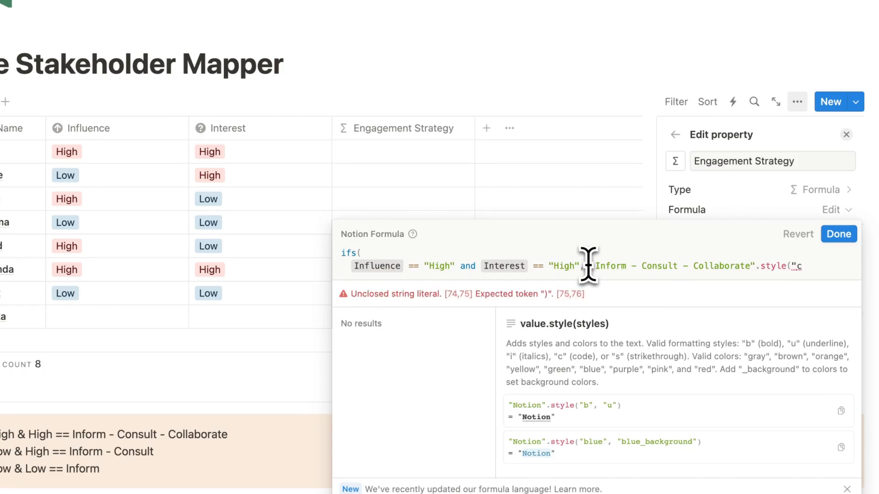
{"action": "type", "text": "\""}
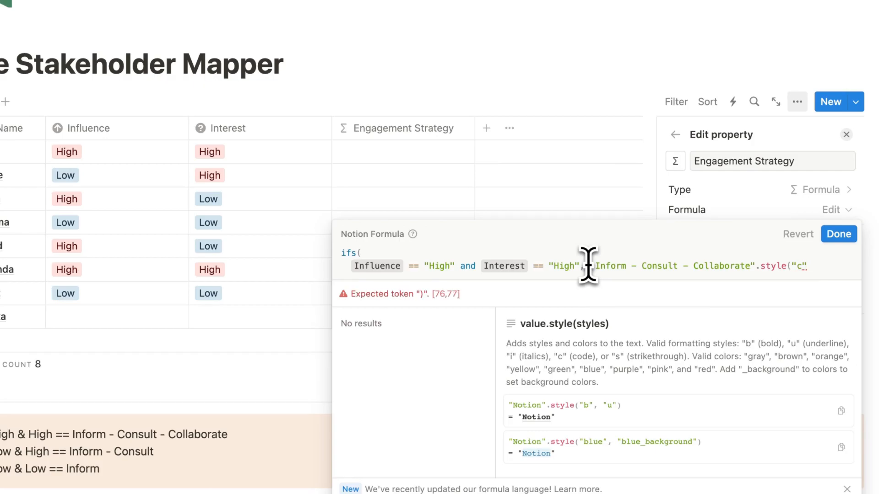
{"action": "type", "text": ",\"b\","}
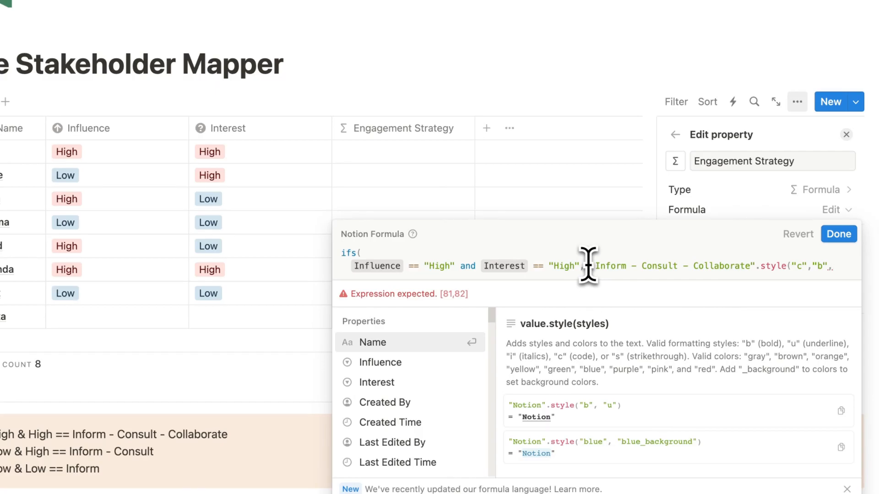
{"action": "type", "text": "\"red\""}
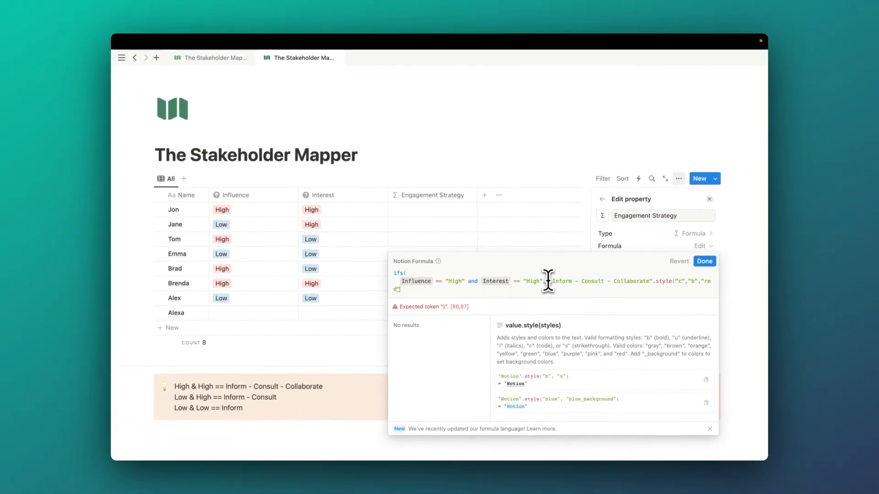
{"action": "type", "text": "),"}
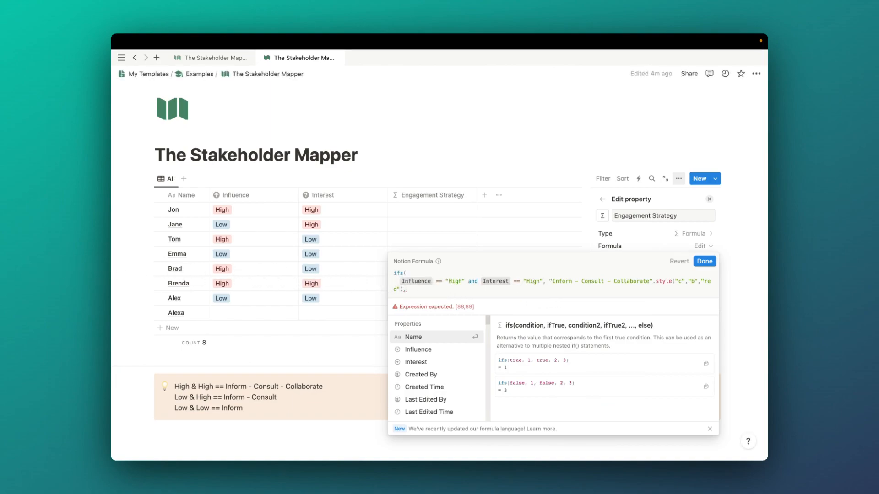
Complete and save the formula with green "Inform - Consult" for mixed ratings, blue "Inform" for Low and Low, and a "Categorise" fallback, all bold code.
{"action": "type", "text": "Influence == \"High\" and Interest == \"Low\", \"Inform - Consult\".style(\"c\",\"b\",\"green\"), Influence == \"Low\" and Interest == \"High\", \"Inform - Consult\".style(\"c\",\"b\",\"green\"), Influence == \"Low\" and Interest == \"Low\", \"Inform\".style(\"c\",\"b\",\"blue\"), \"Categorise\".style(\"c\",\"b\",\"grey\"))"}
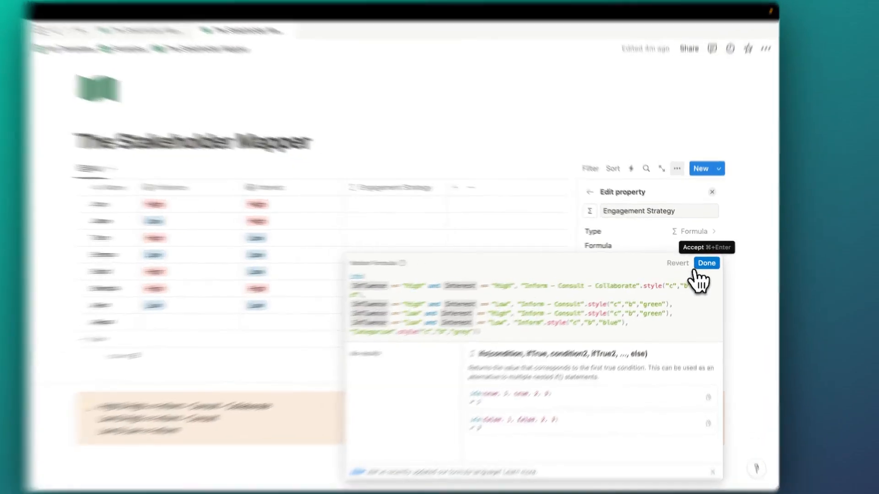
{"action": "left_click", "coordinate": [704, 261]}
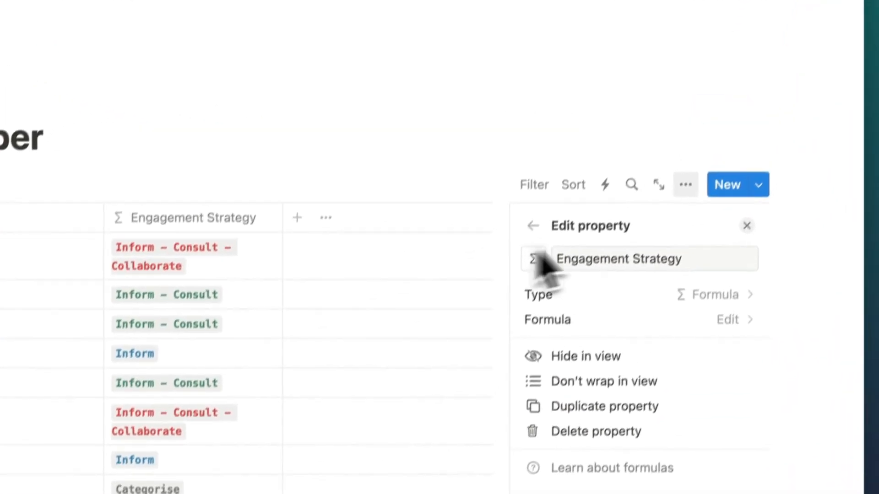
Close the property settings and widen the Engagement Strategy column so its longest value fits on one line.
{"action": "left_click", "coordinate": [746, 225]}
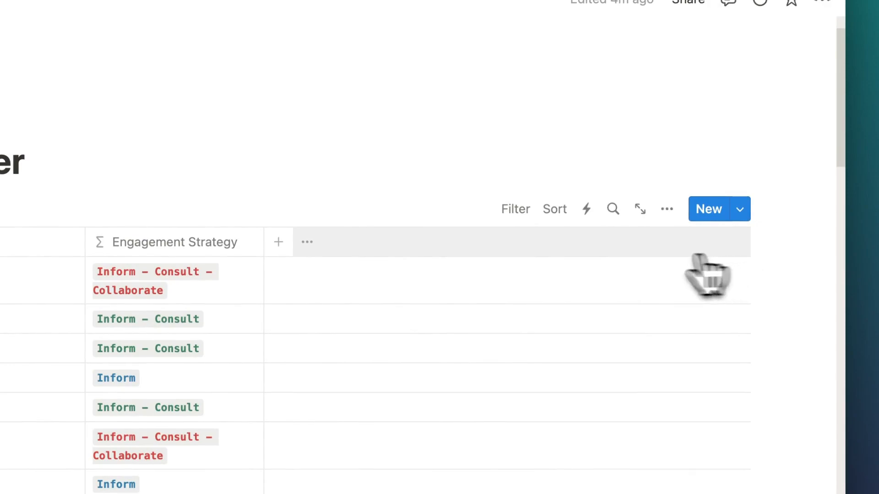
{"action": "left_click_drag", "start_coordinate": [264, 242], "coordinate": [301, 241]}
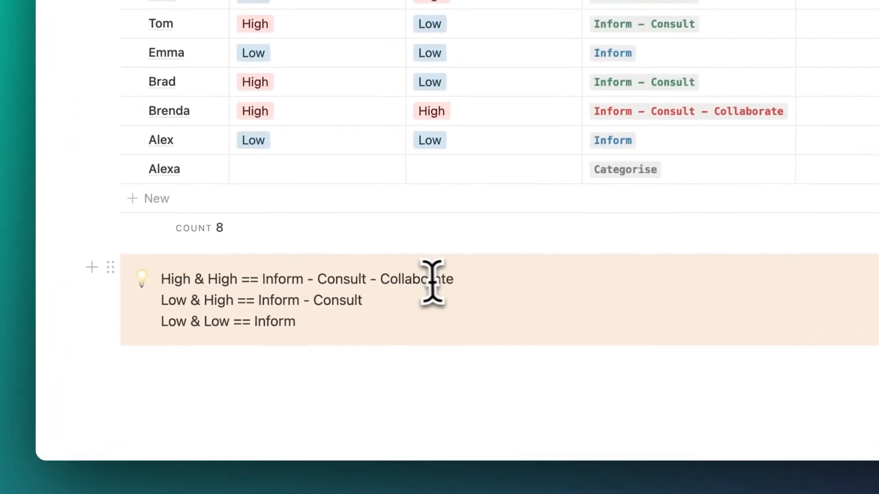
In the callout, change the High & High strategy to "Manage Closely" and the Low & High strategy to "As Needed".
{"action": "left_click_drag", "start_coordinate": [466, 277], "coordinate": [262, 272]}
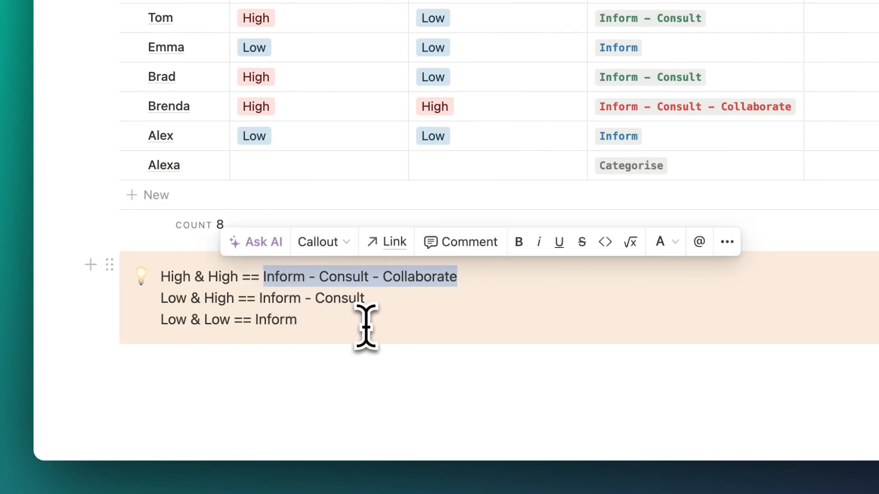
{"action": "type", "text": "Manage Closely"}
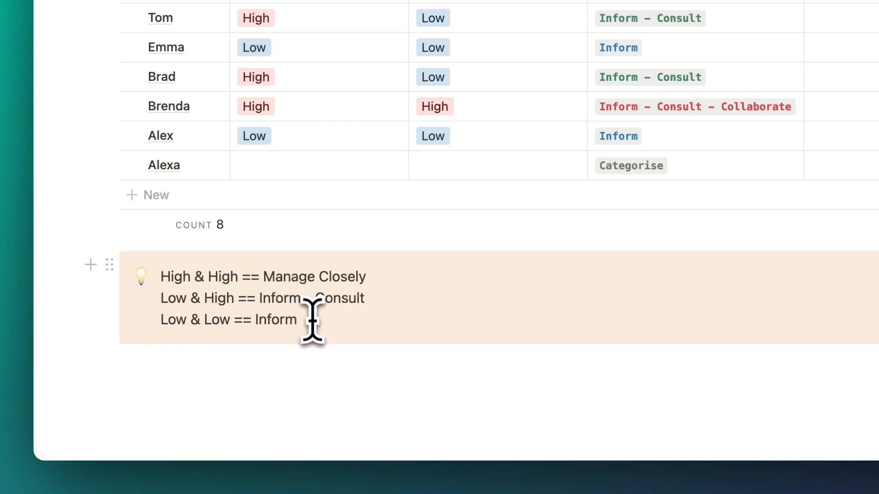
{"action": "left_click_drag", "start_coordinate": [365, 298], "coordinate": [265, 300]}
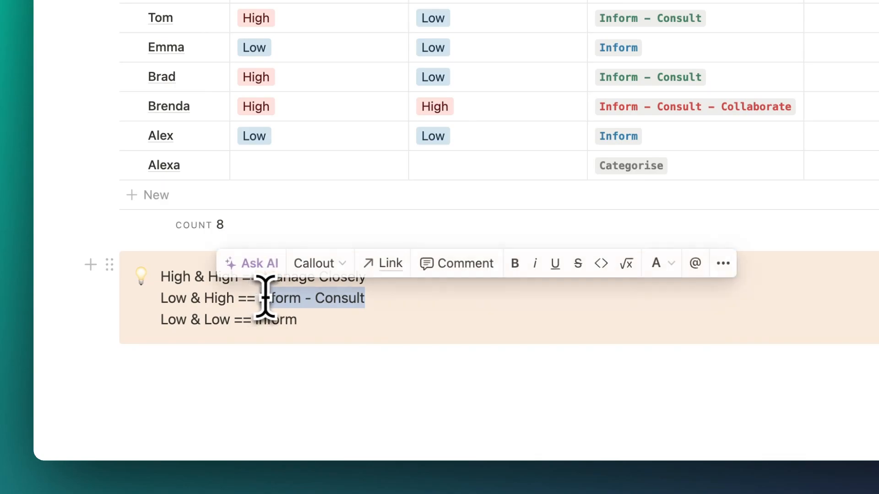
{"action": "type", "text": "As Needed"}
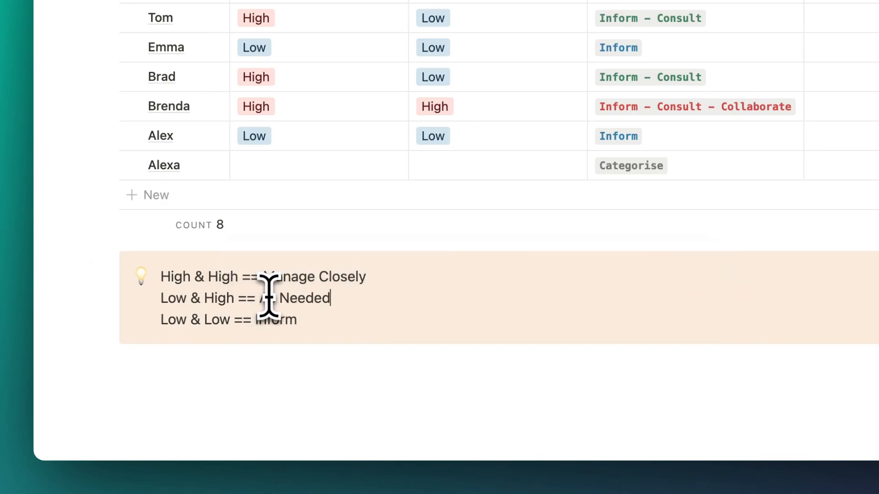
Add a callout line reading "High & Low == Keep Satisfied" above the Low & Low line.
{"action": "key", "text": "Return"}
{"action": "type", "text": "High"}
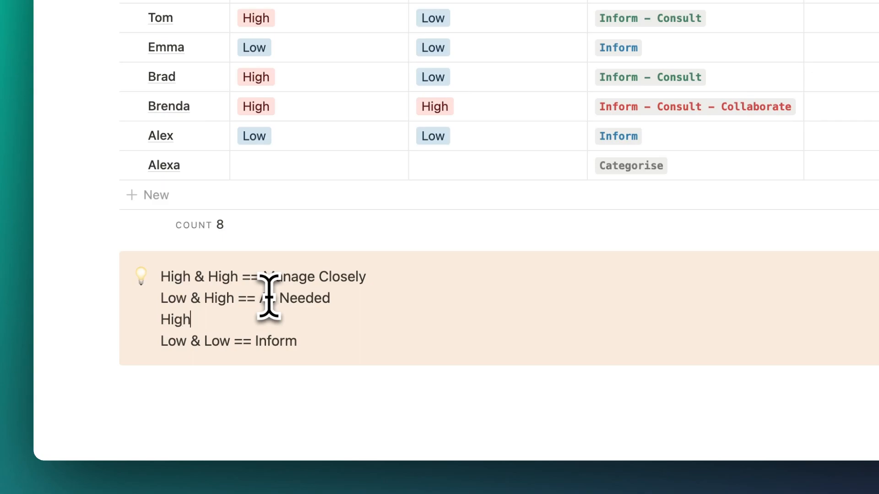
{"action": "type", "text": " & Low == Keep Satis"}
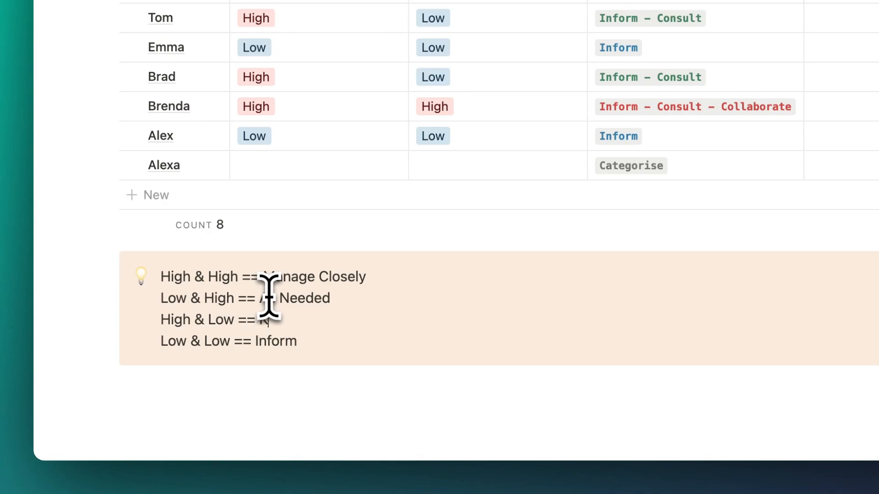
{"action": "type", "text": "fied"}
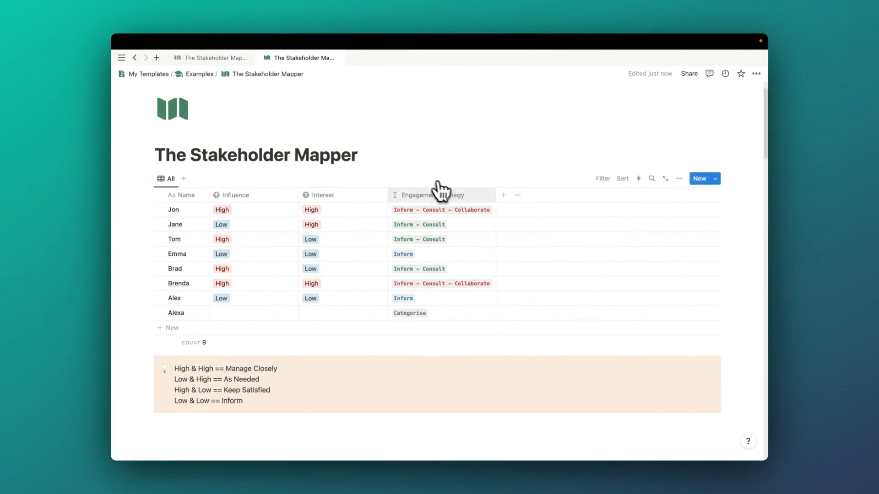
Duplicate the Engagement Strategy property and rename the copy Engagement Frequency.
{"action": "left_click", "coordinate": [437, 195]}
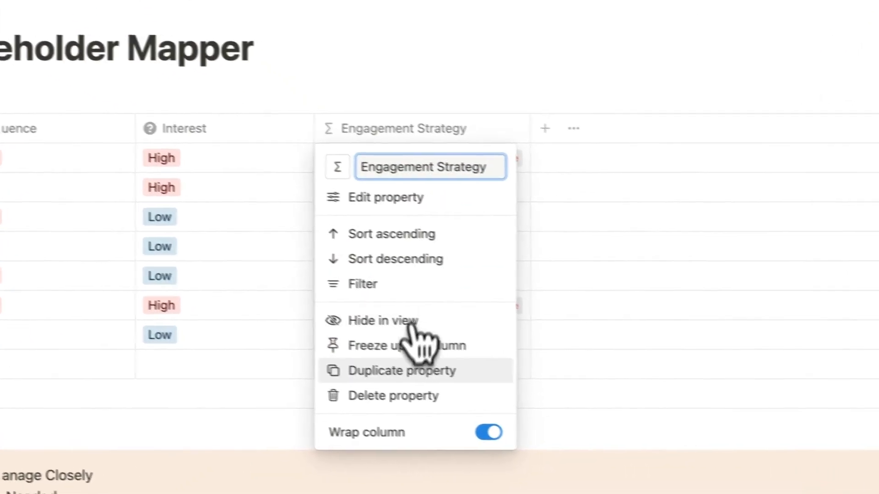
{"action": "left_click", "coordinate": [414, 373]}
{"action": "left_click", "coordinate": [616, 137]}
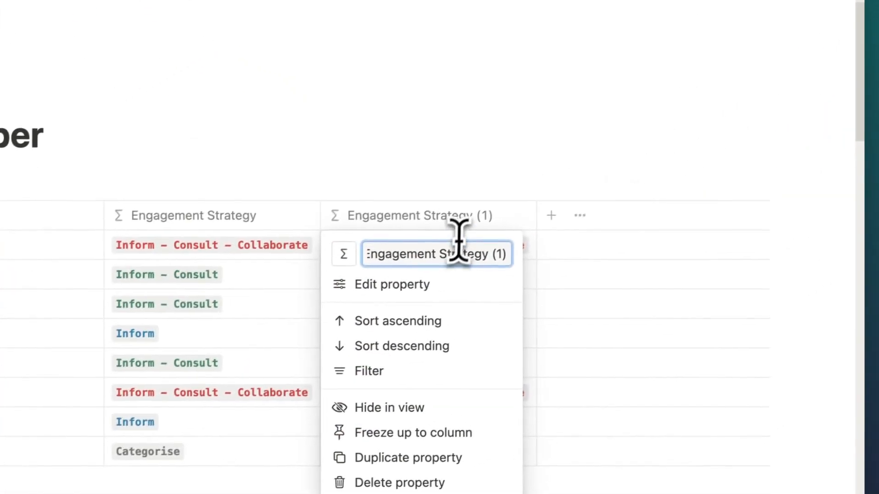
{"action": "left_click_drag", "start_coordinate": [494, 221], "coordinate": [574, 231]}
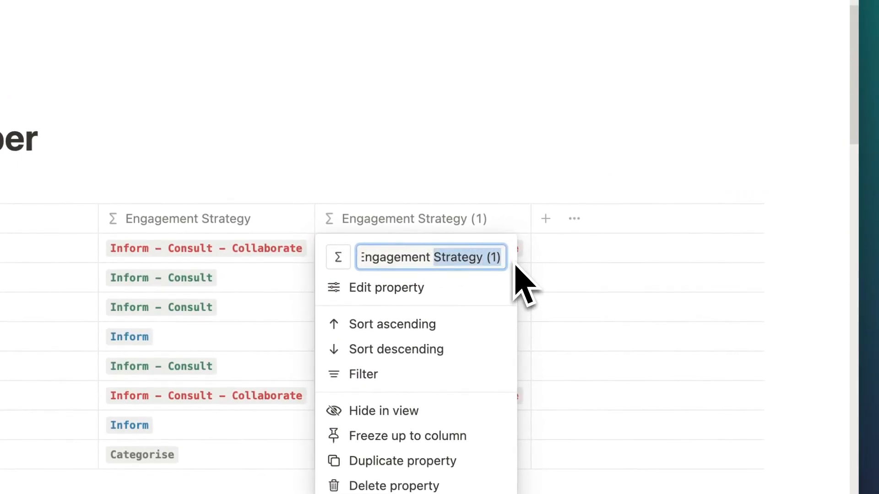
{"action": "type", "text": "Frequency"}
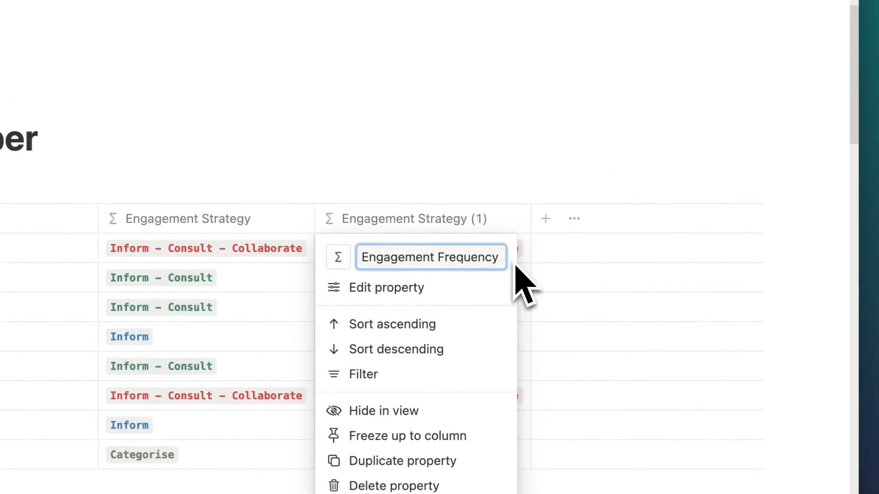
Replace the Engagement Frequency formula with a pasted ifs version returning red "Manage Closely", green "Keep Satisfied" and "As Needed", blue "Monitor", and a grey "Categorise" fallback.
{"action": "left_click", "coordinate": [446, 299]}
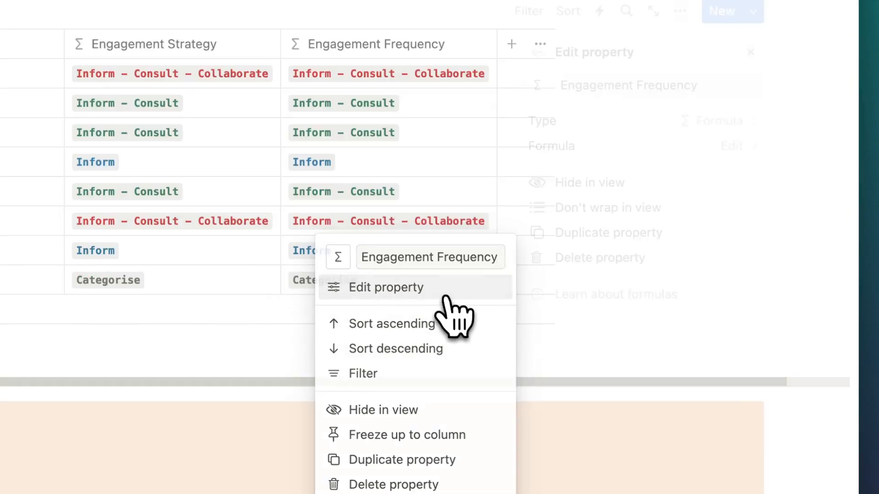
{"action": "left_click", "coordinate": [623, 149]}
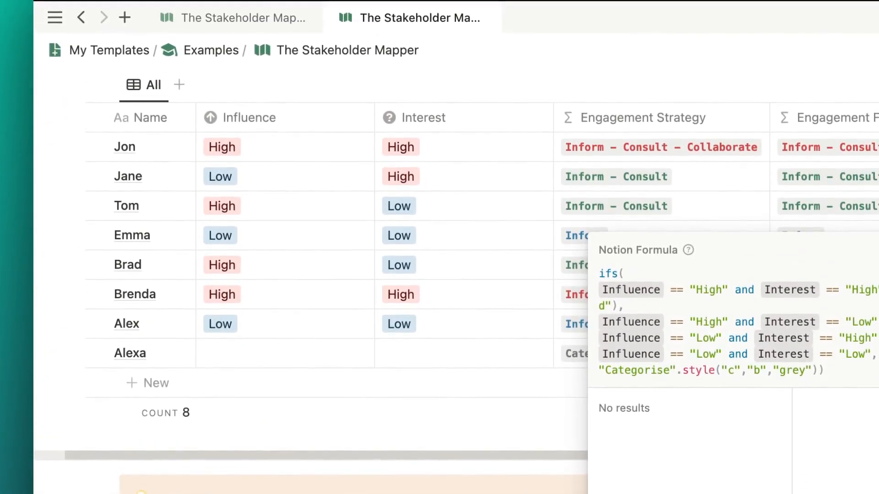
{"action": "key", "text": "super+c"}
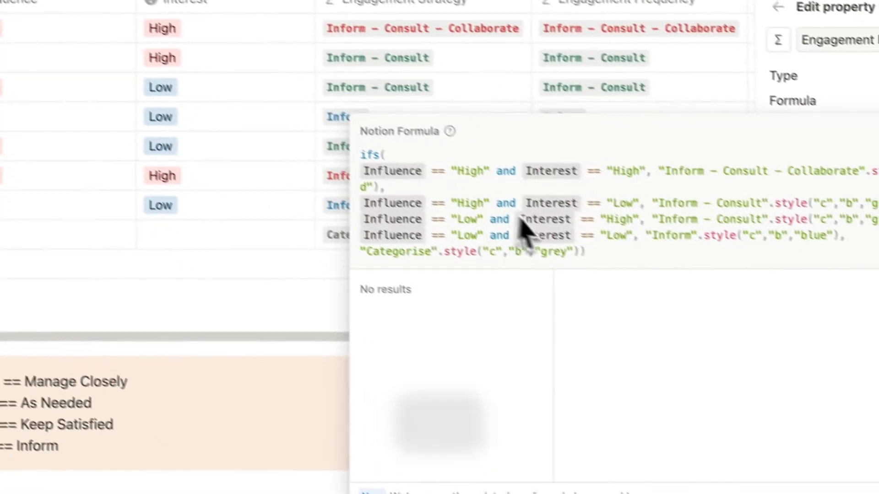
{"action": "left_click_drag", "start_coordinate": [587, 253], "coordinate": [369, 156]}
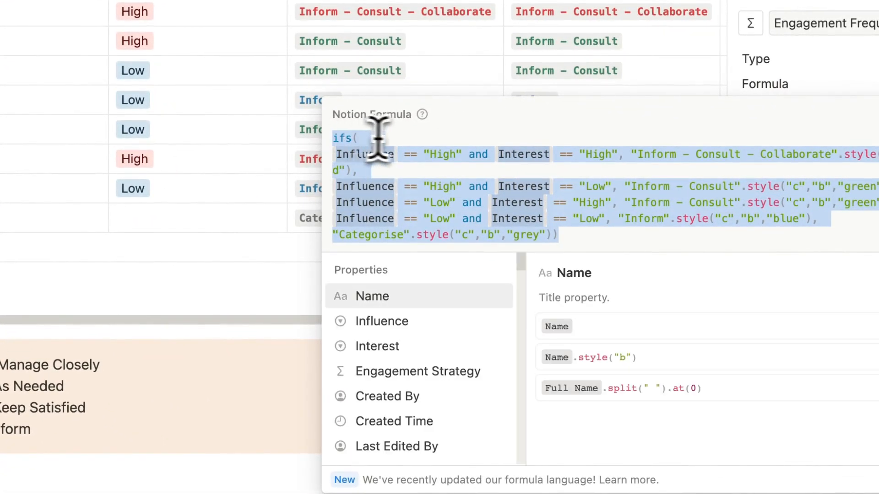
{"action": "key", "text": "super+v"}
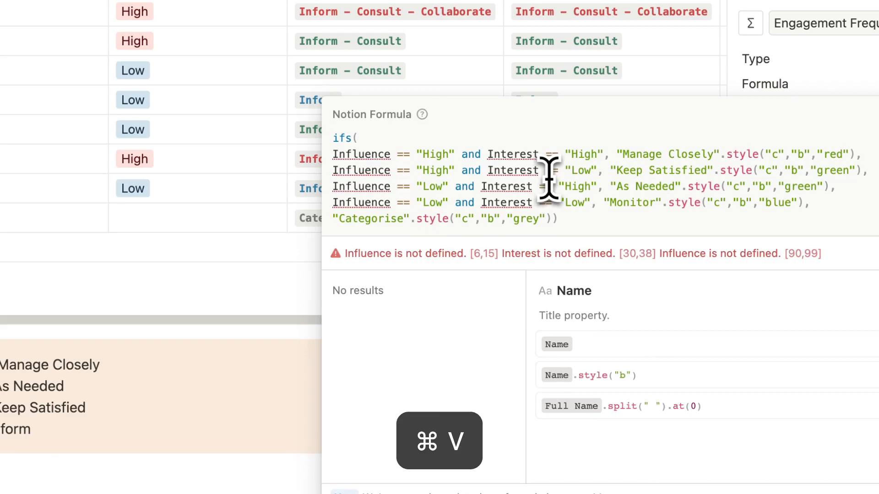
Replace the plain-text Influence in all four formula conditions with the Influence property reference.
{"action": "double_click", "coordinate": [363, 156]}
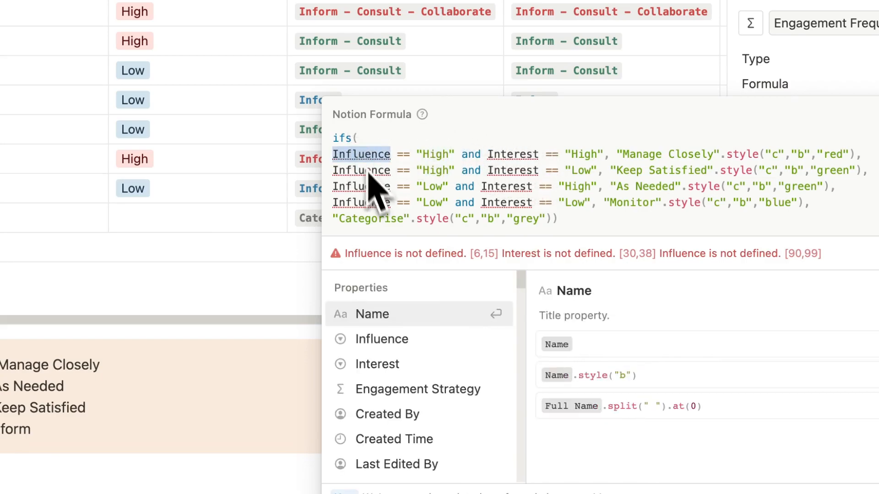
{"action": "left_click", "coordinate": [382, 339]}
{"action": "double_click", "coordinate": [362, 170]}
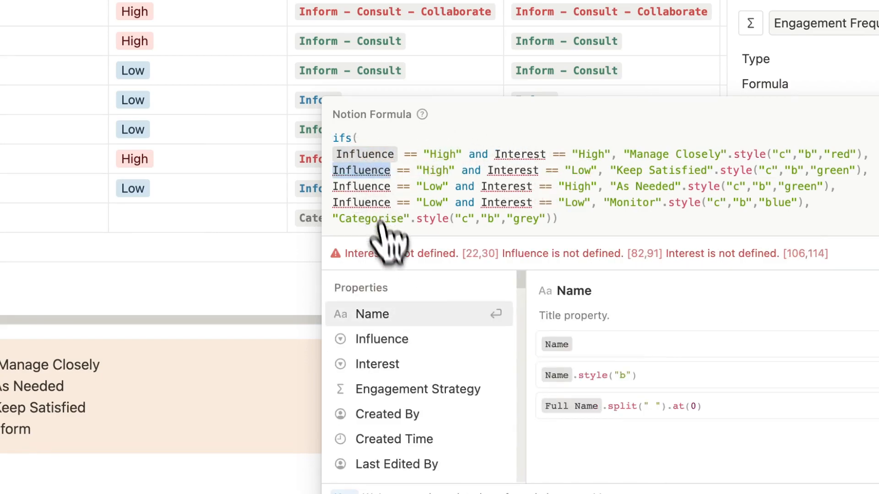
{"action": "left_click", "coordinate": [399, 338]}
{"action": "double_click", "coordinate": [362, 186]}
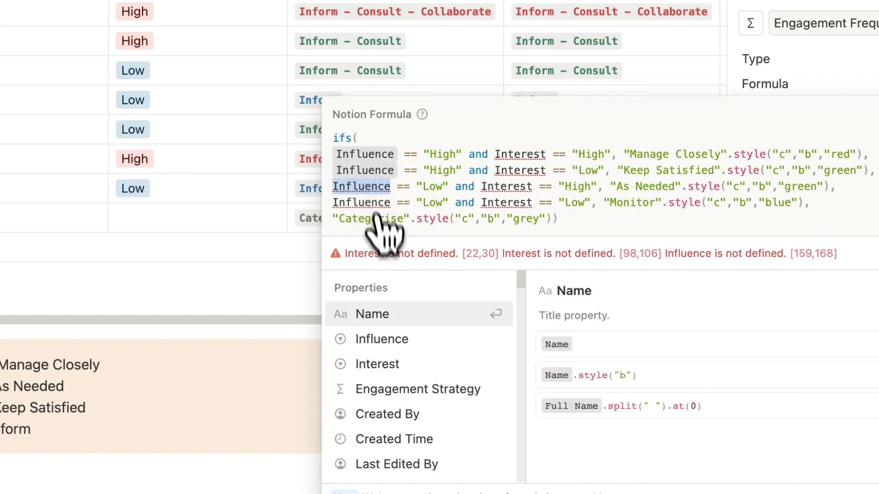
{"action": "left_click", "coordinate": [415, 339]}
{"action": "double_click", "coordinate": [369, 202]}
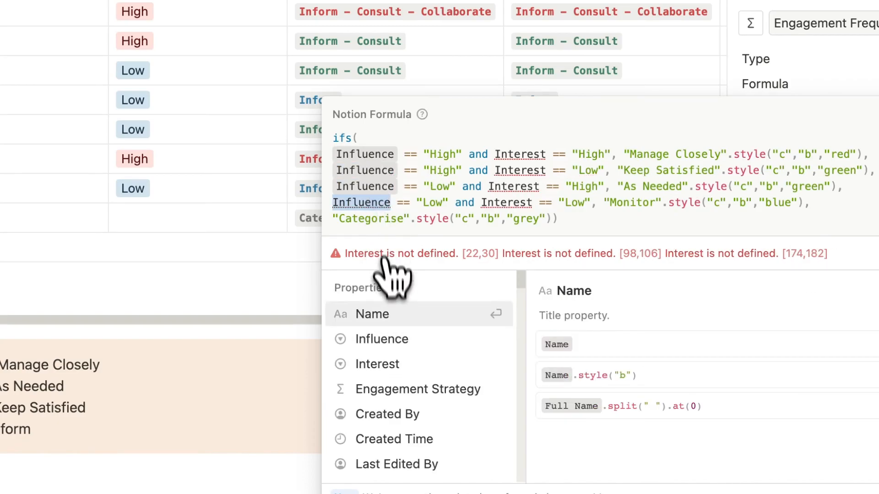
{"action": "left_click", "coordinate": [393, 339]}
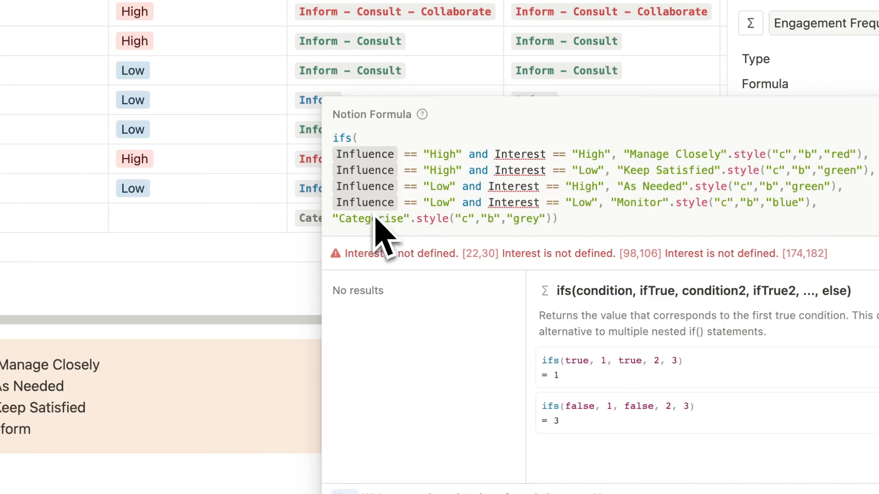
Swap the plain-text Interest in all four conditions for the Interest property reference, then save the formula and close the property settings.
{"action": "double_click", "coordinate": [514, 155]}
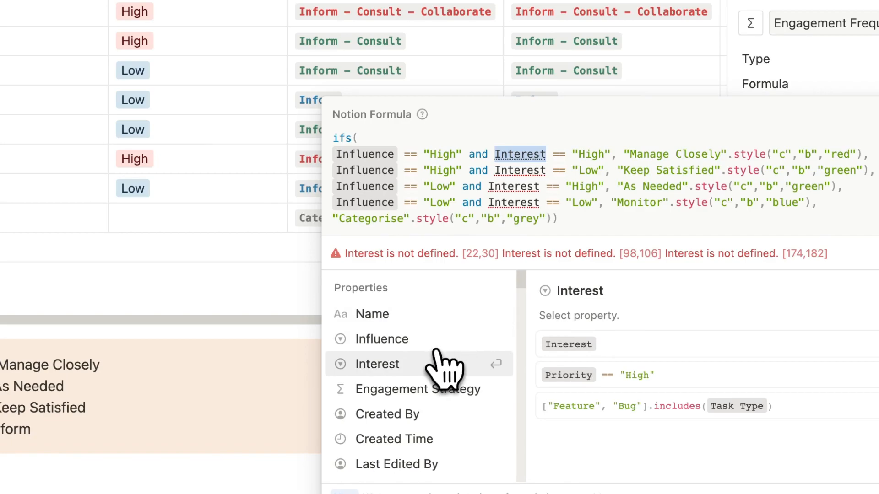
{"action": "left_click", "coordinate": [445, 366]}
{"action": "double_click", "coordinate": [519, 170]}
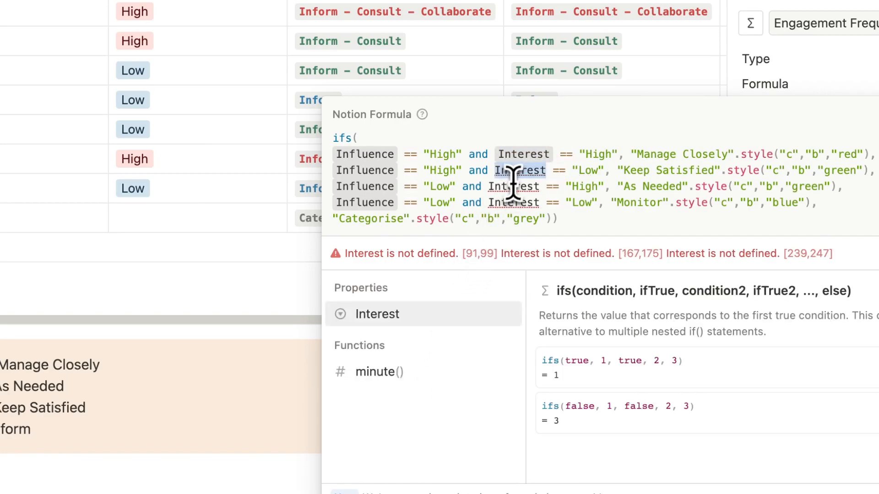
{"action": "left_click", "coordinate": [411, 366]}
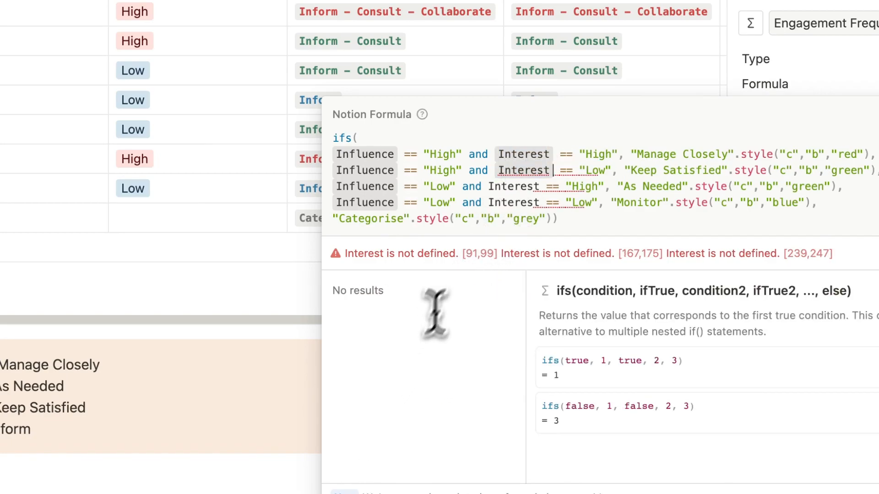
{"action": "double_click", "coordinate": [514, 187]}
{"action": "left_click", "coordinate": [432, 365]}
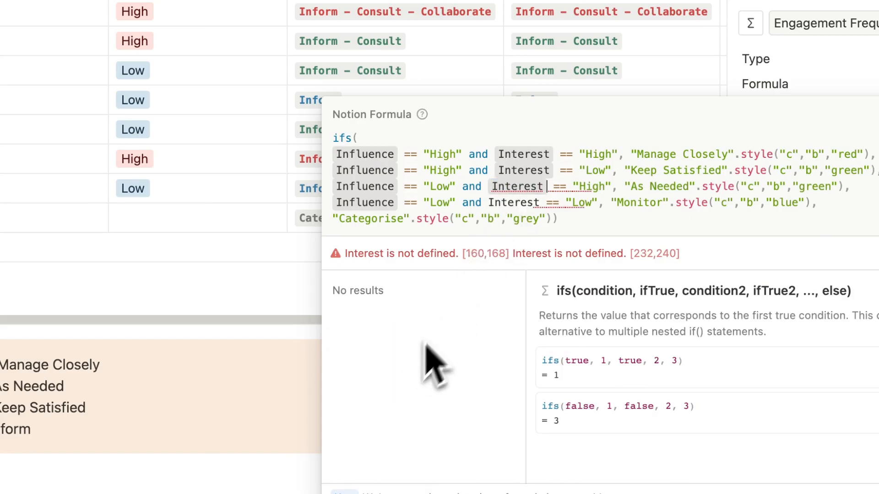
{"action": "double_click", "coordinate": [514, 202]}
{"action": "left_click", "coordinate": [423, 361]}
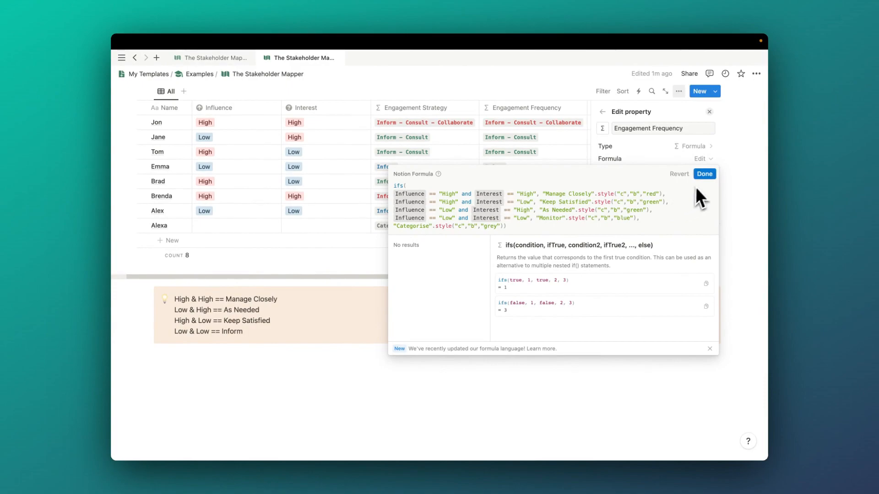
{"action": "left_click", "coordinate": [703, 175]}
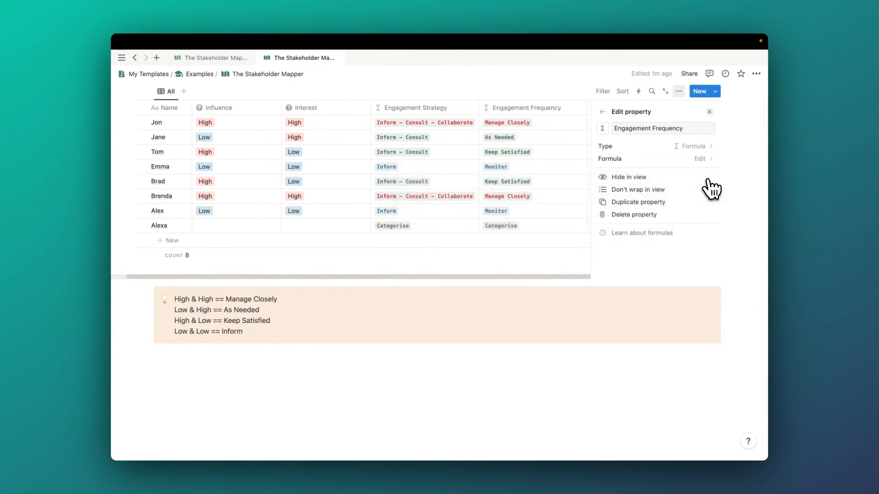
{"action": "left_click", "coordinate": [712, 120]}
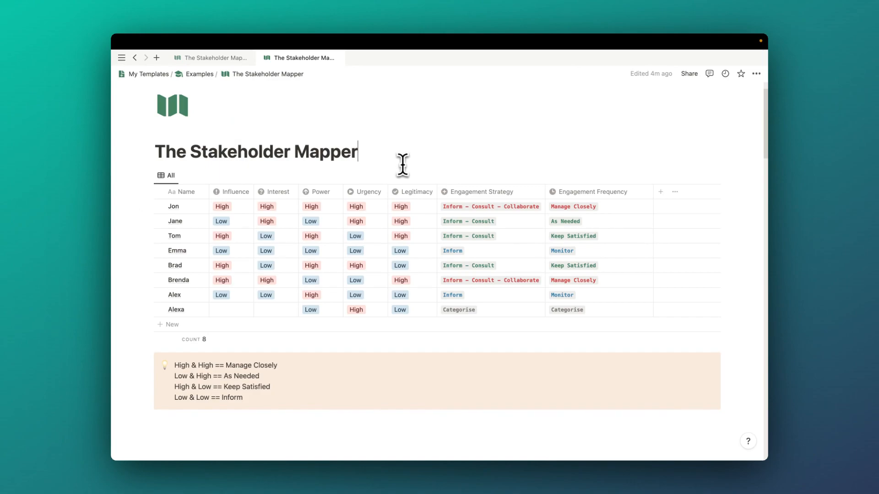
Add a new formula property named Salience Type to the stakeholder table.
{"action": "left_click", "coordinate": [661, 192]}
{"action": "type", "text": "form"}
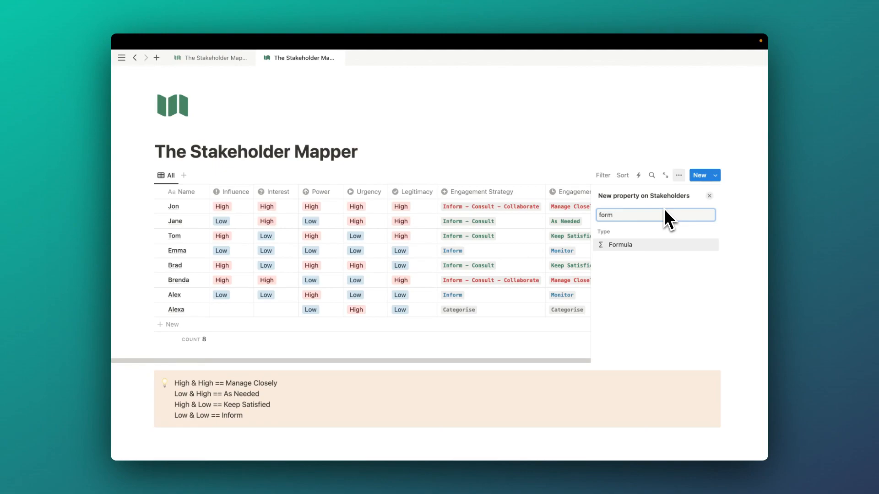
{"action": "key", "text": "Return"}
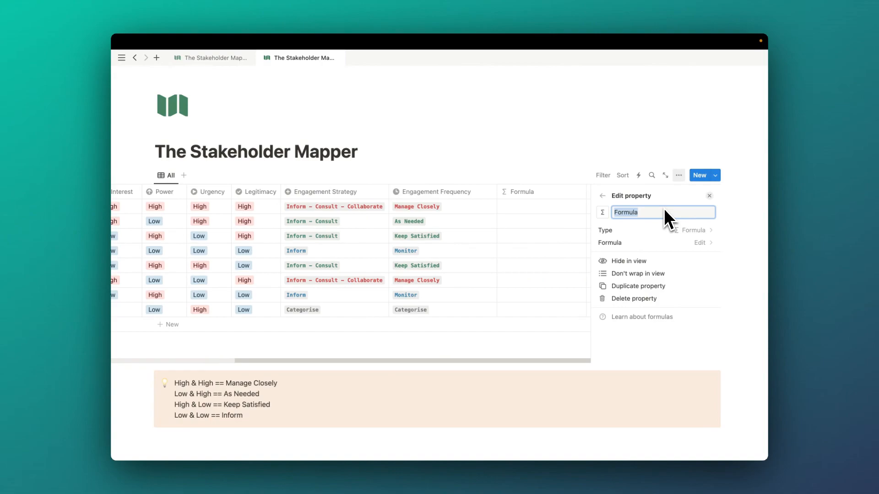
{"action": "type", "text": "Salience Type"}
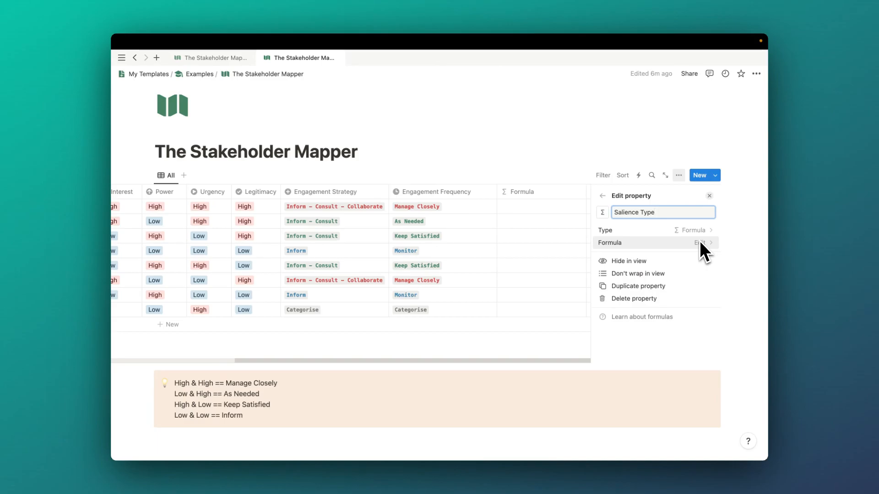
Consult the stakeholder salience diagram in the browser, then return to Notion and start the Salience Type formula with ifs( and the Power property.
{"action": "key", "text": "ctrl+Left"}
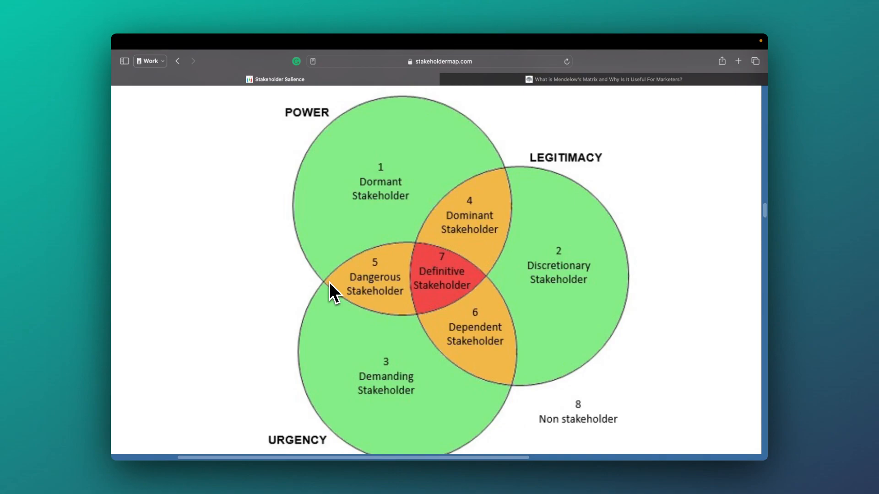
{"action": "key", "text": "ctrl+Right"}
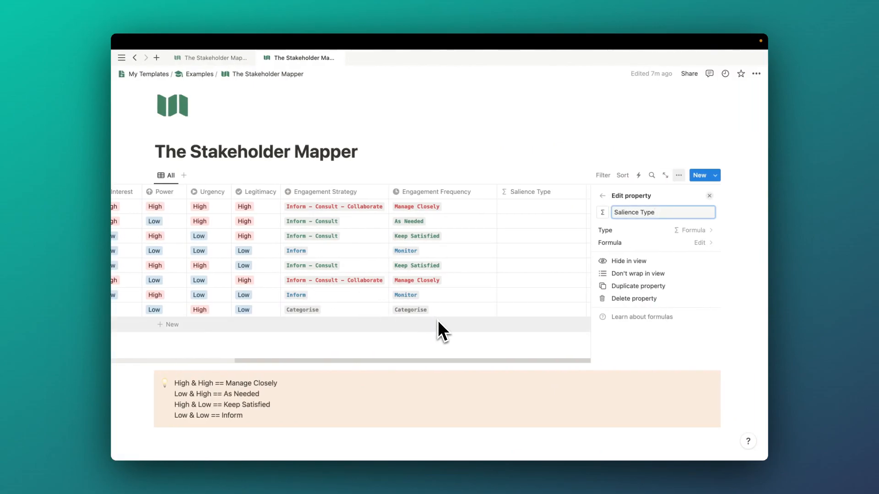
{"action": "left_click", "coordinate": [623, 242]}
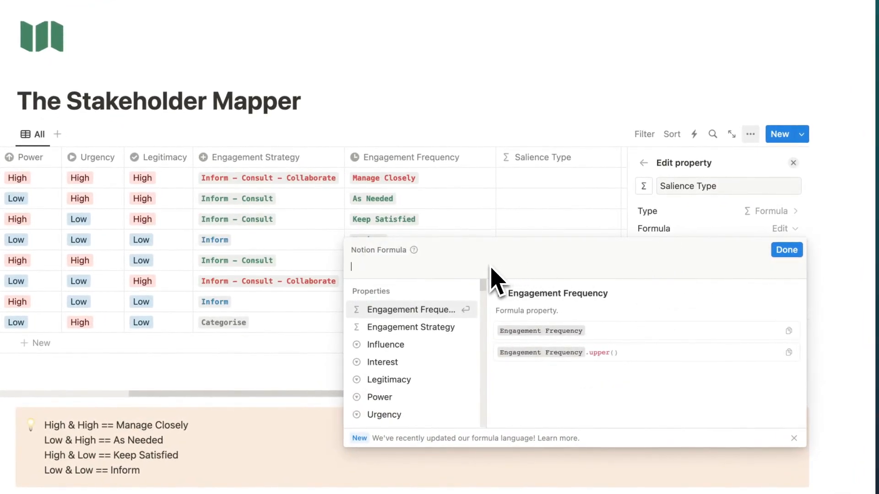
{"action": "type", "text": "ifs("}
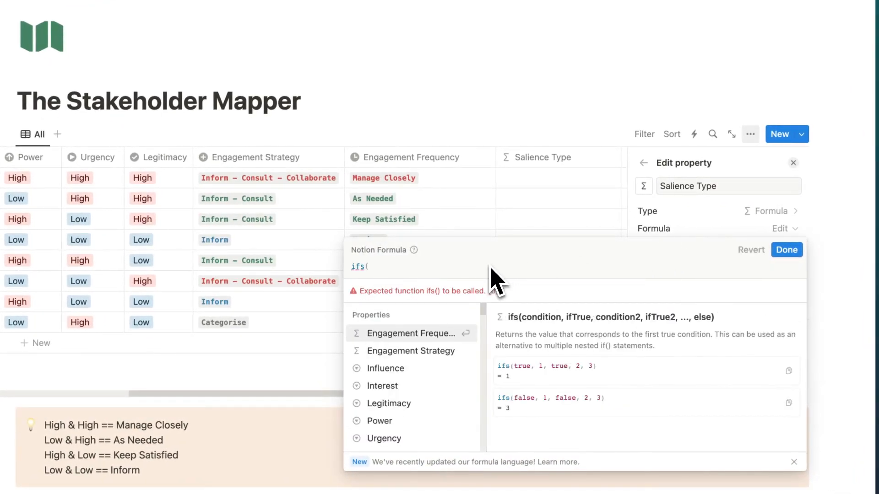
{"action": "key", "text": "shift+Return"}
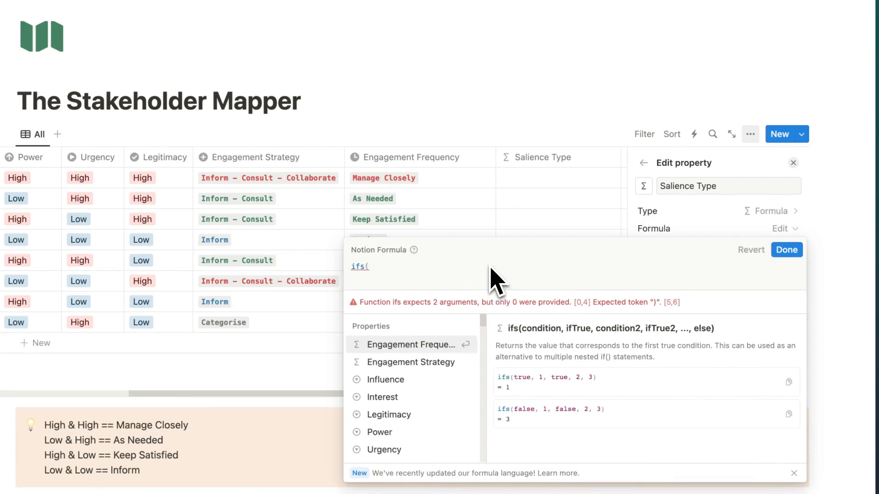
{"action": "type", "text": "Power"}
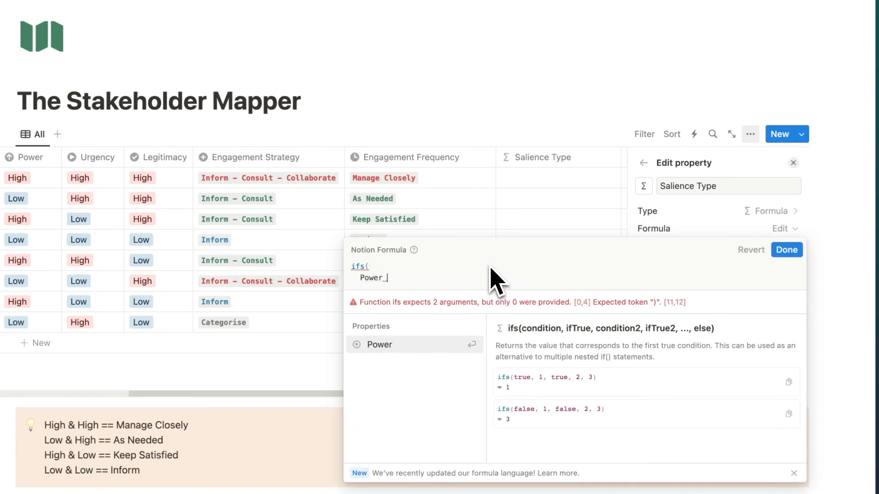
{"action": "key", "text": "Return"}
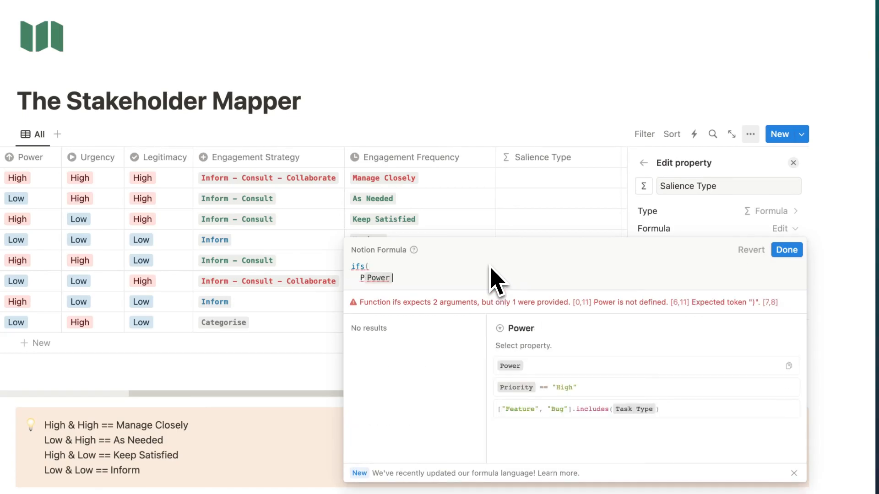
{"action": "left_click", "coordinate": [365, 278]}
{"action": "key", "text": "BackSpace"}
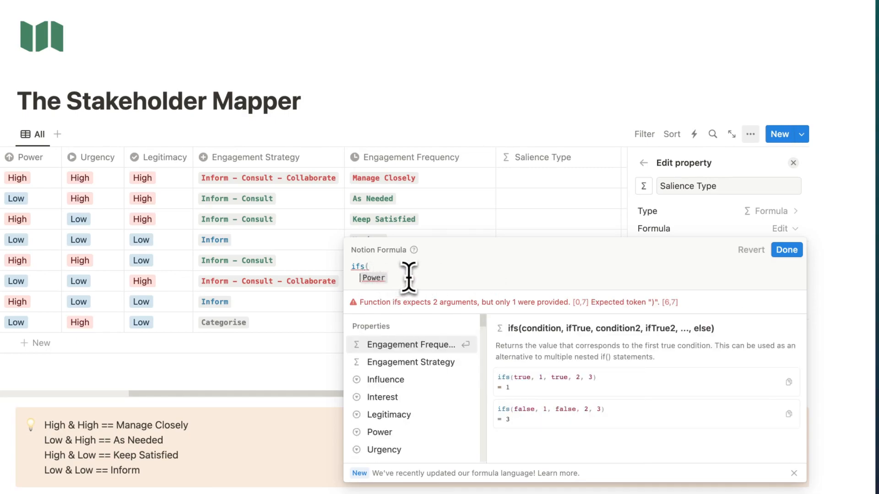
Complete the first Salience Type condition so that Power, Urgency and Legitimacy must all equal "High".
{"action": "left_click", "coordinate": [409, 280]}
{"action": "type", "text": "== \"Hig"}
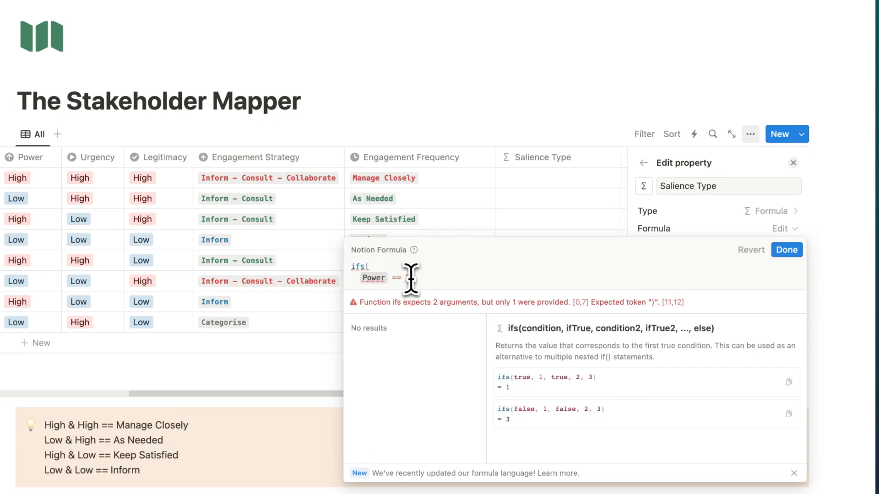
{"action": "type", "text": "h\" "}
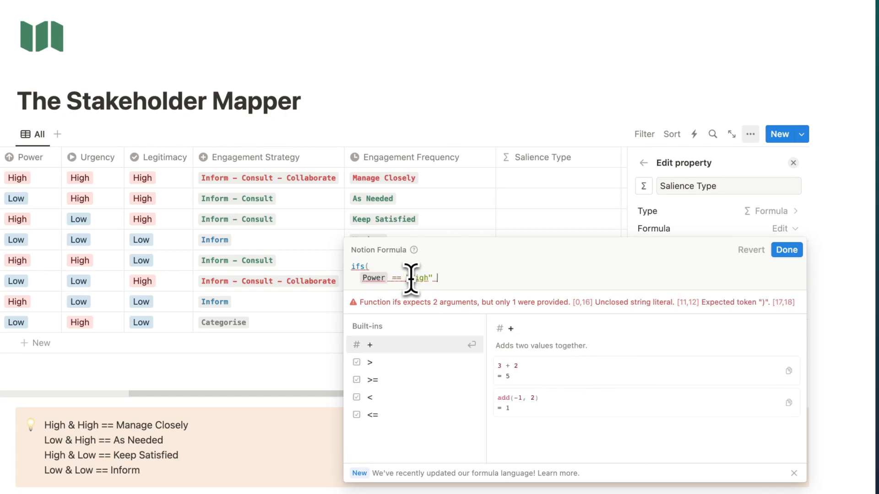
{"action": "type", "text": "and Urgen"}
{"action": "key", "text": "Return"}
{"action": "type", "text": "== \"High\" and"}
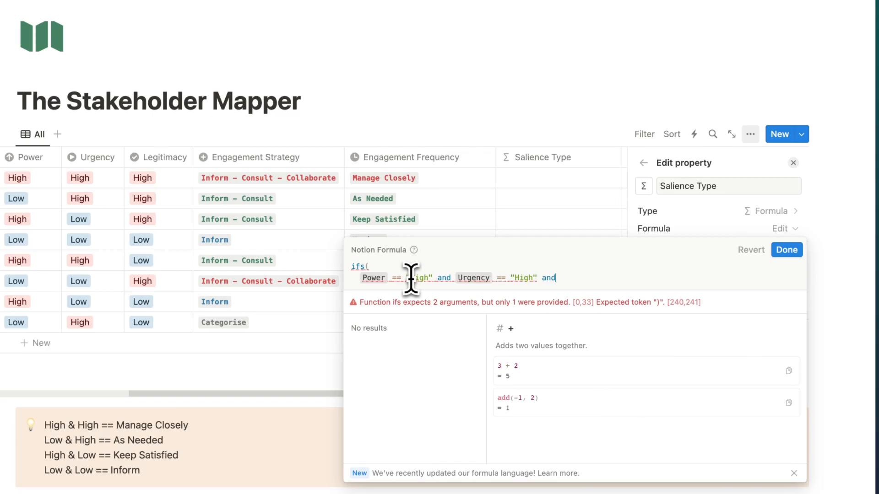
{"action": "type", "text": " Leg"}
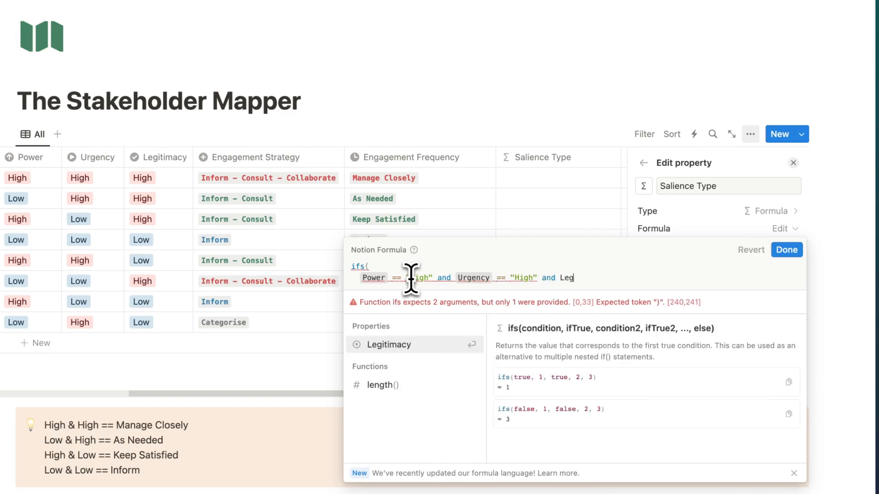
{"action": "key", "text": "Return"}
{"action": "type", "text": "== \"High"}
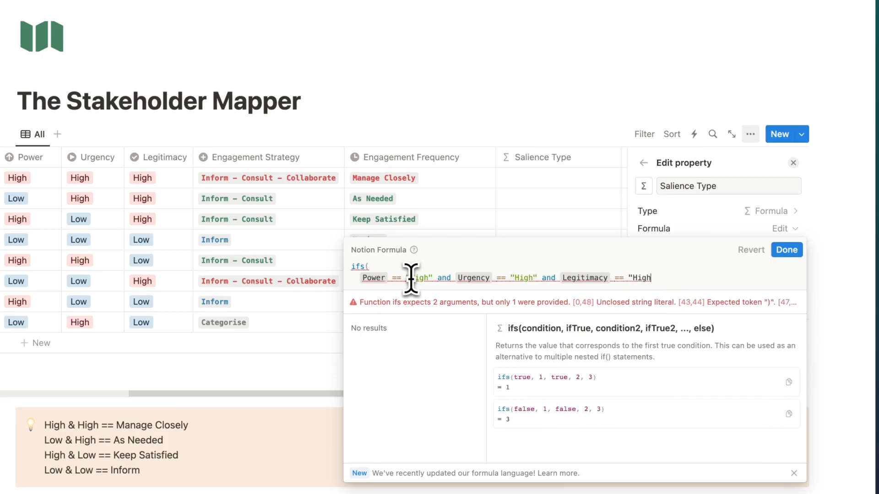
{"action": "type", "text": "\", "}
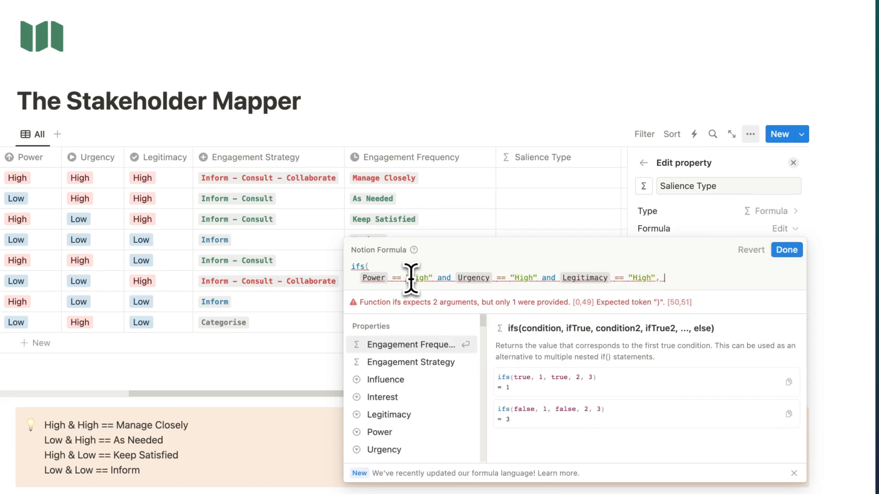
Return "Definitive" for the all-High condition, styled as code, bold and red with style("c","b","red").
{"action": "type", "text": "\"Definitive"}
{"action": "type", "text": "\""}
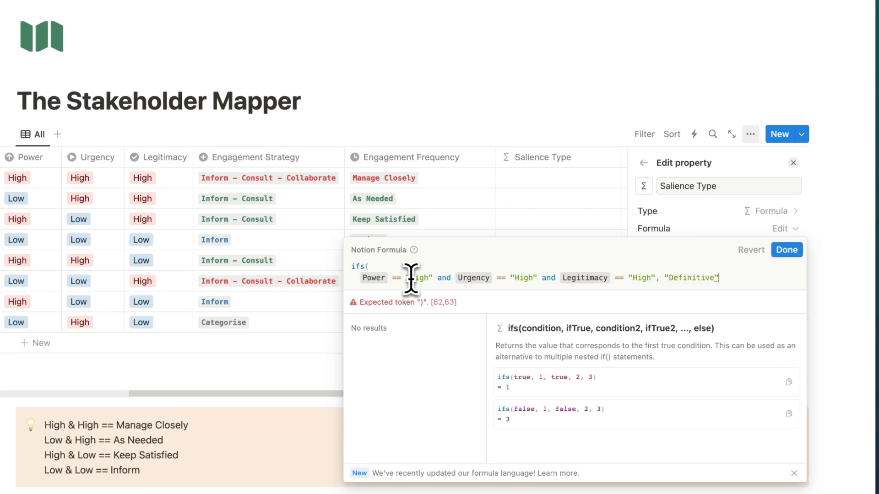
{"action": "type", "text": ".style"}
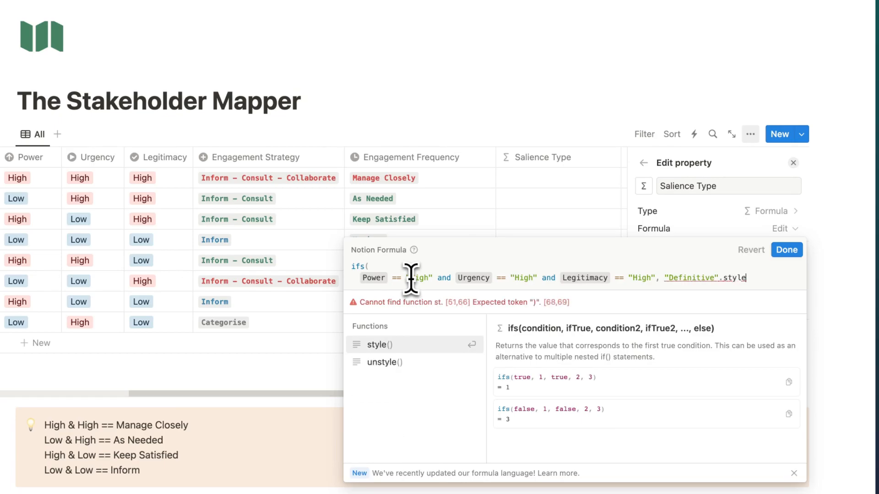
{"action": "type", "text": "("}
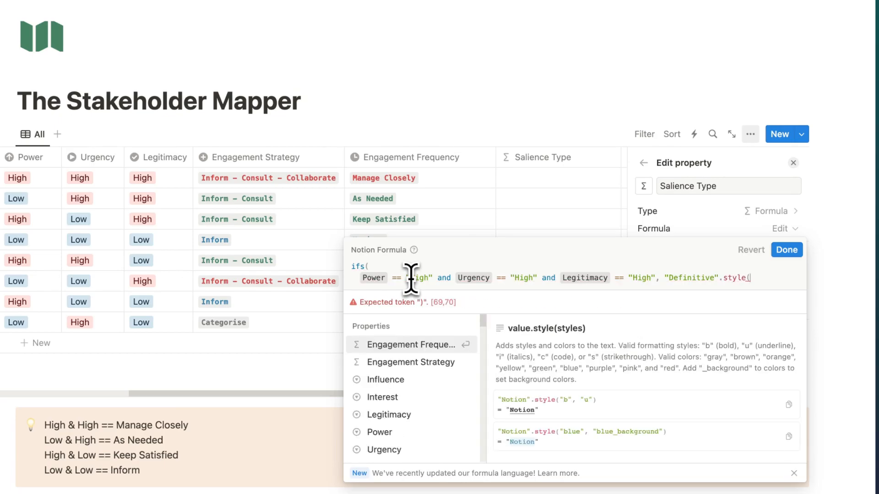
{"action": "type", "text": "\"c\",\"b\""}
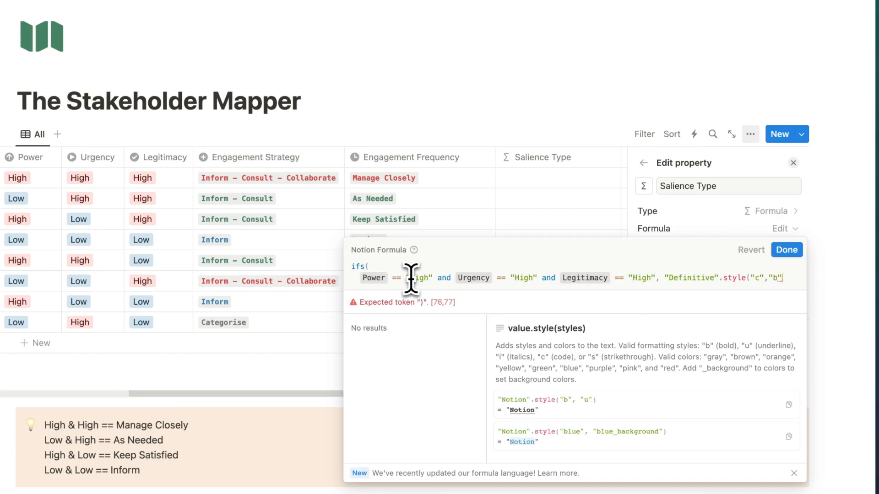
{"action": "type", "text": ",\"red\""}
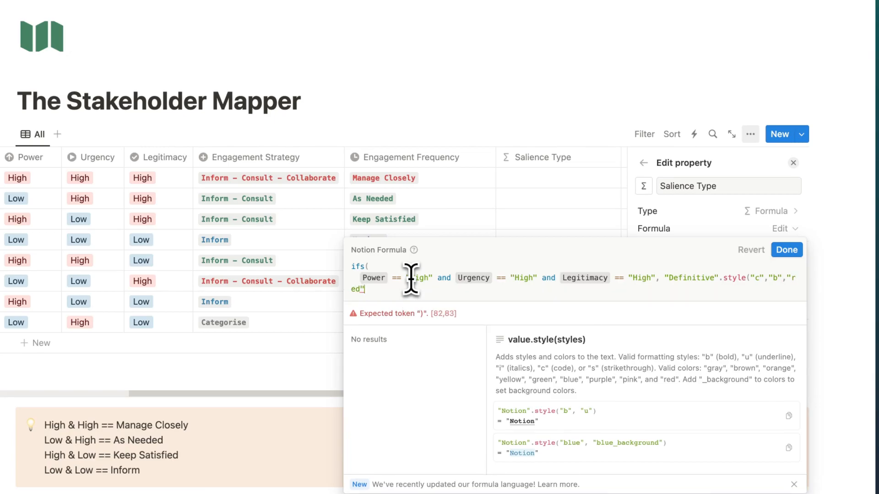
{"action": "type", "text": "),"}
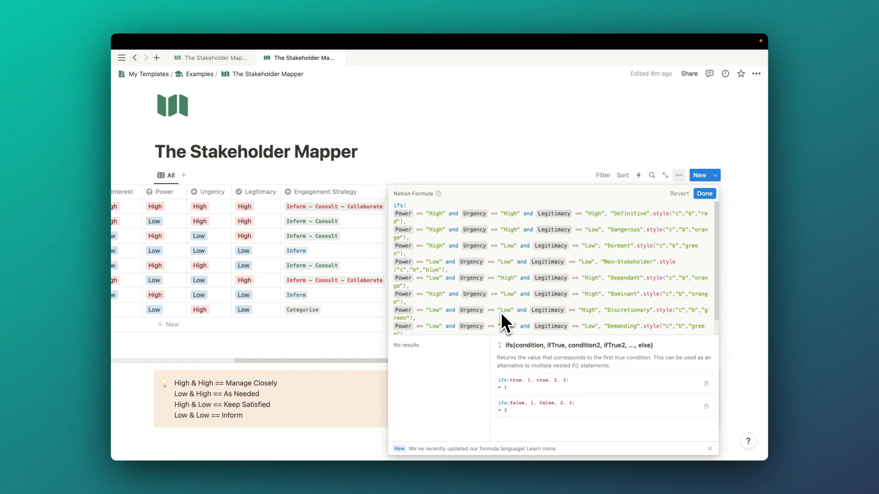
Narrow the Salience Type column and add a text property named Notes to the stakeholder table.
{"action": "key", "text": "Escape"}
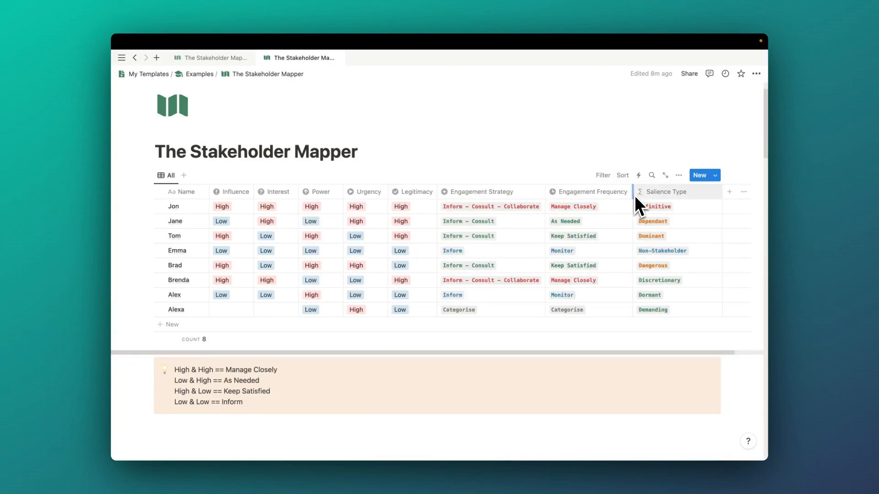
{"action": "left_click_drag", "start_coordinate": [721, 194], "coordinate": [697, 196]}
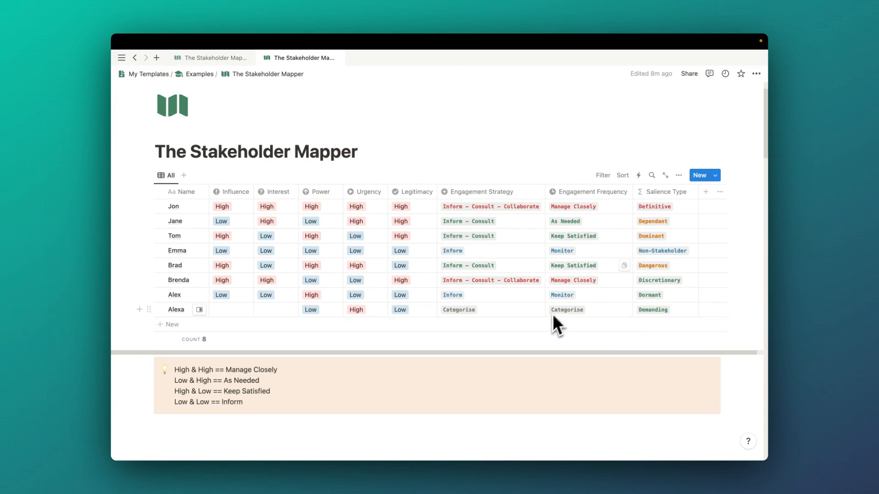
{"action": "left_click", "coordinate": [706, 192]}
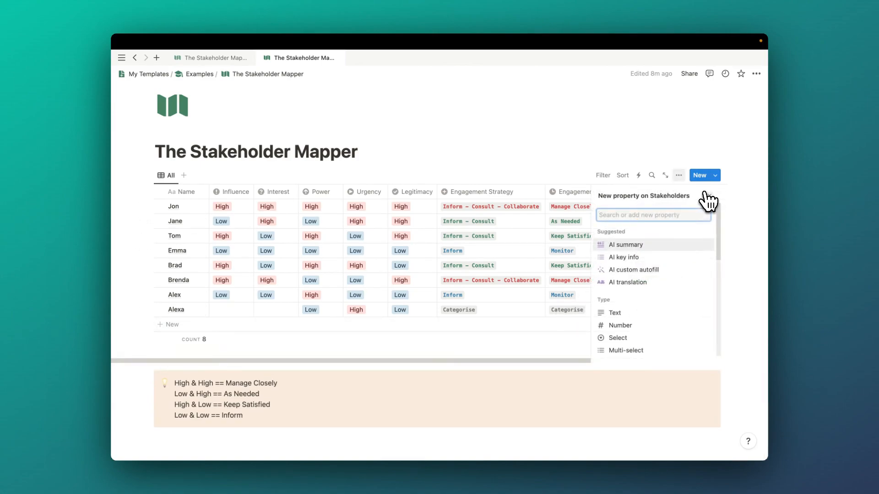
{"action": "type", "text": "Notes"}
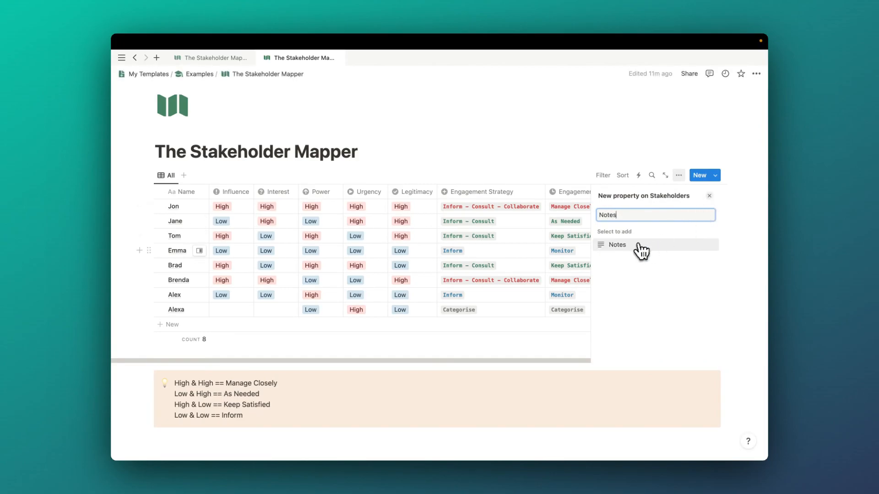
{"action": "left_click", "coordinate": [639, 244]}
{"action": "left_click", "coordinate": [710, 197]}
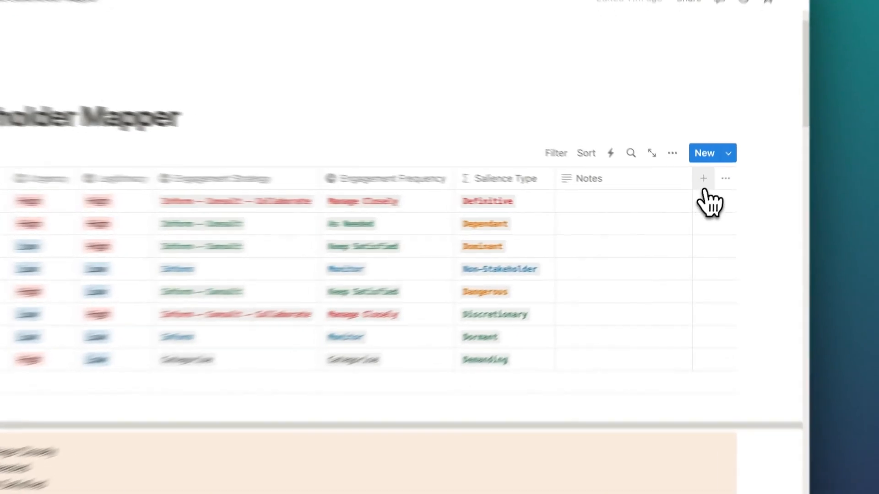
Add a select property named Stakeholder Type to the stakeholder table.
{"action": "left_click", "coordinate": [699, 191]}
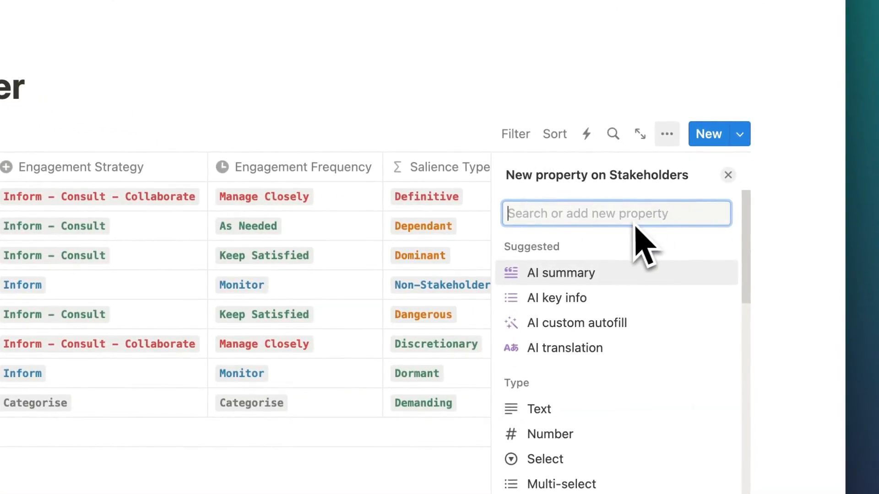
{"action": "type", "text": "sele"}
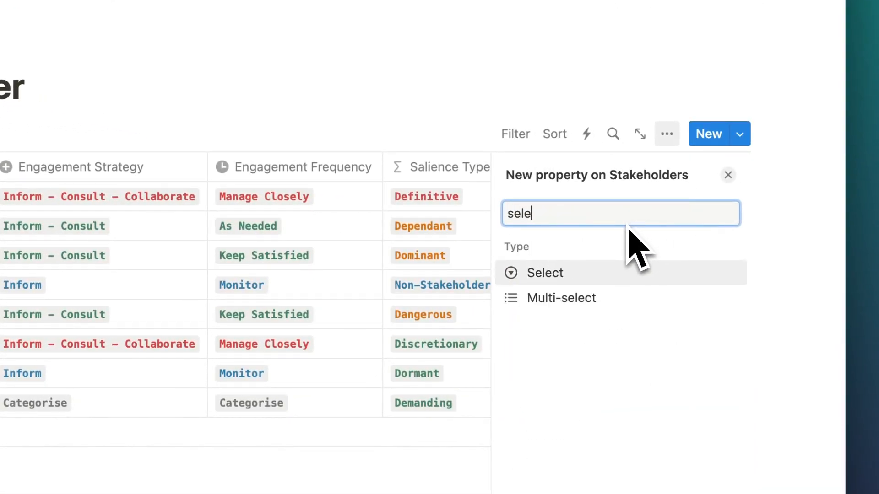
{"action": "key", "text": "Return"}
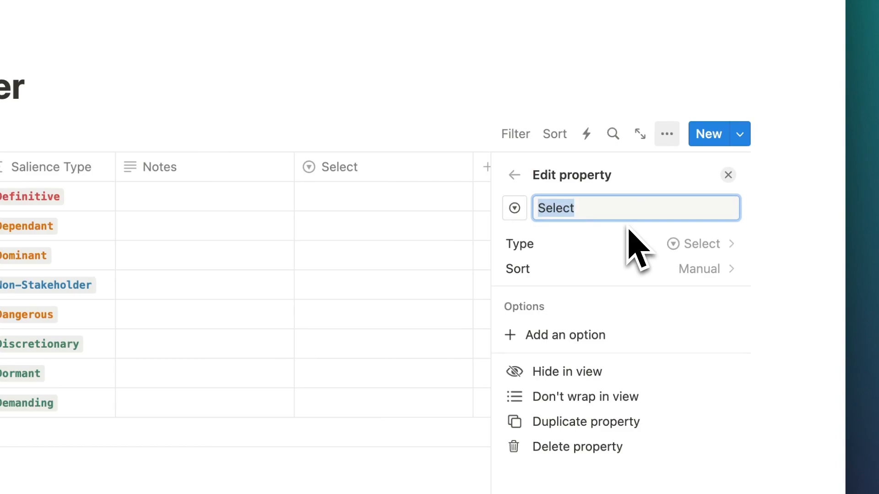
{"action": "type", "text": "Stakeholder Type"}
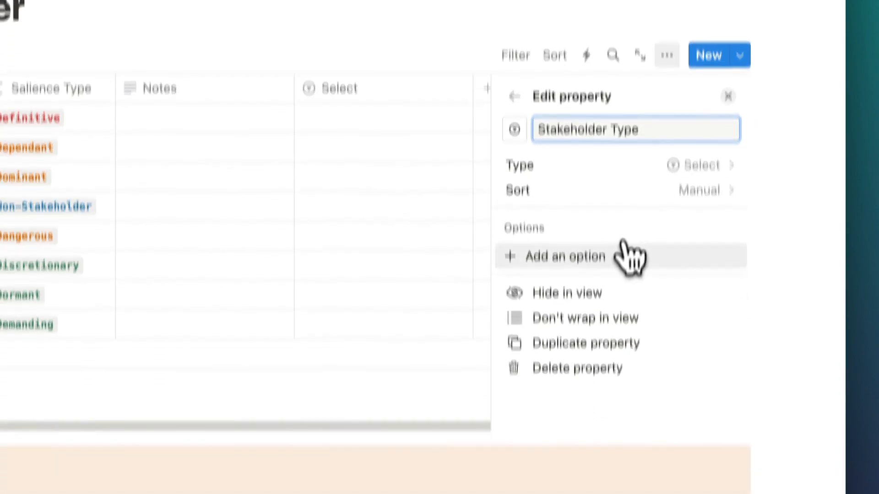
Create the options Key Stakeholder and Primary Stakeholder for the Stakeholder Type property.
{"action": "left_click", "coordinate": [622, 260]}
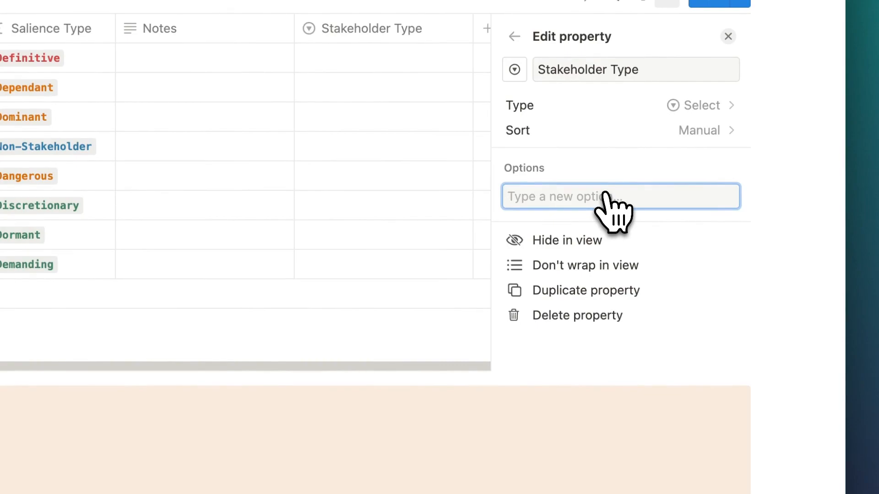
{"action": "type", "text": "Key St"}
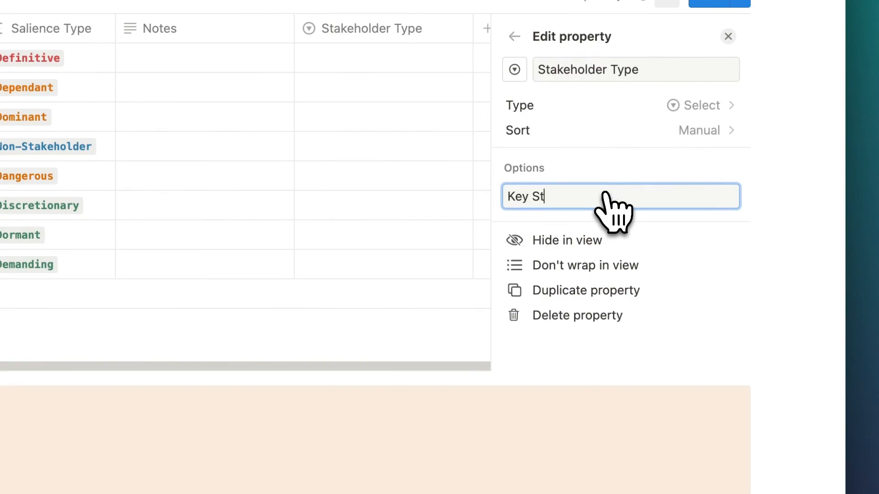
{"action": "type", "text": "akeholder"}
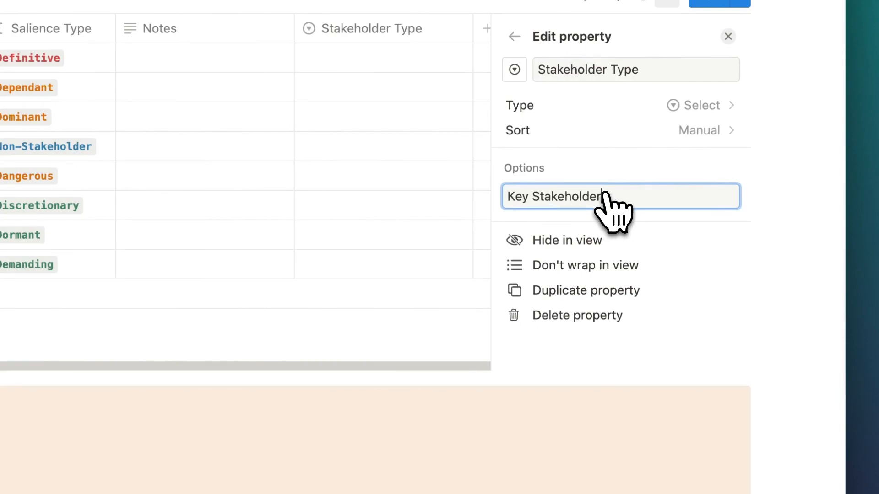
{"action": "key", "text": "Return"}
{"action": "type", "text": "Prim"}
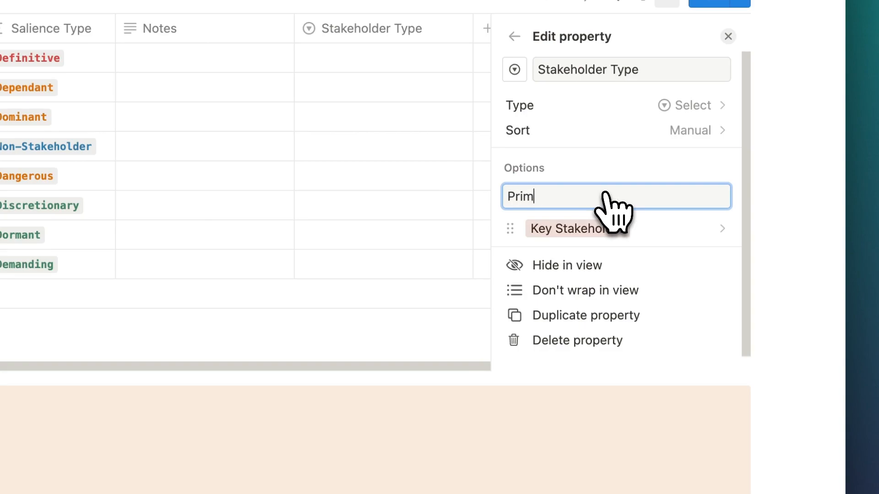
{"action": "type", "text": "ary Stakeholder"}
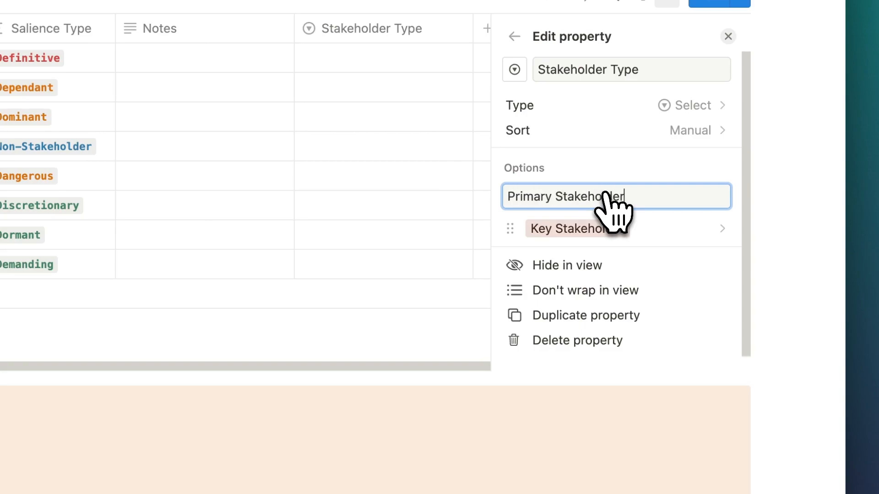
{"action": "key", "text": "Return"}
Add the options Secondary Stakeholder and Non-Stakeholder to the Stakeholder Type property.
{"action": "type", "text": "S"}
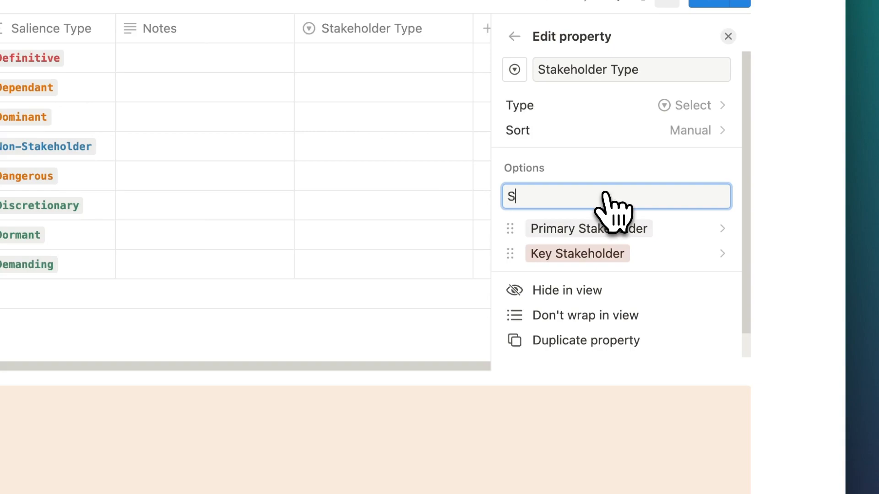
{"action": "type", "text": "econdary Stakeholder"}
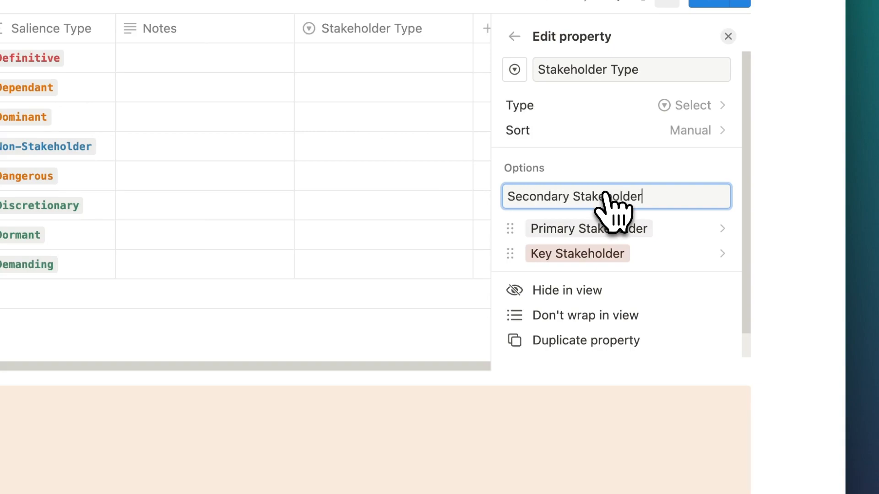
{"action": "key", "text": "Return"}
{"action": "type", "text": "Non"}
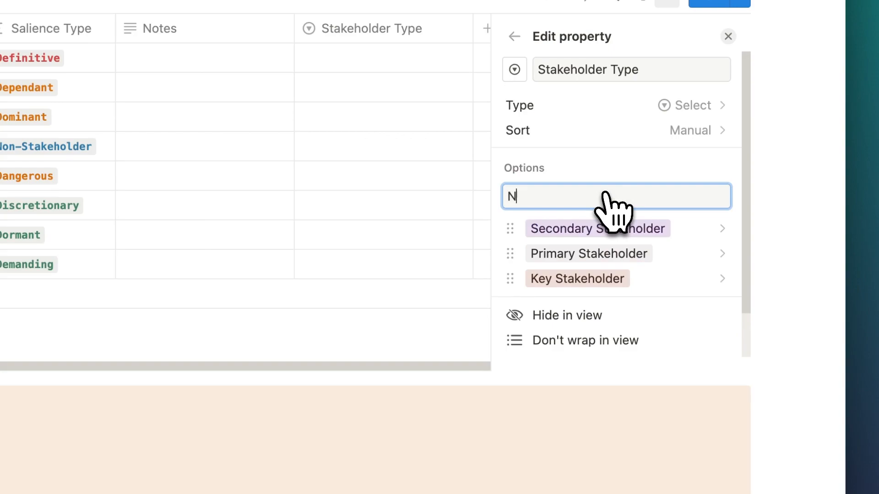
{"action": "type", "text": "-Stakeholder"}
{"action": "key", "text": "Return"}
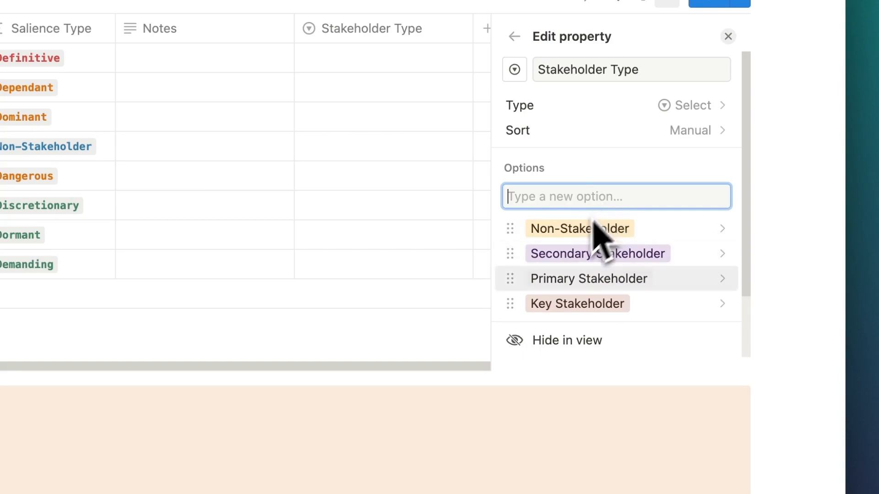
Reorder the Stakeholder Type options to Key Stakeholder, Primary Stakeholder, Secondary Stakeholder and Non-Stakeholder.
{"action": "left_click_drag", "start_coordinate": [510, 302], "coordinate": [516, 208]}
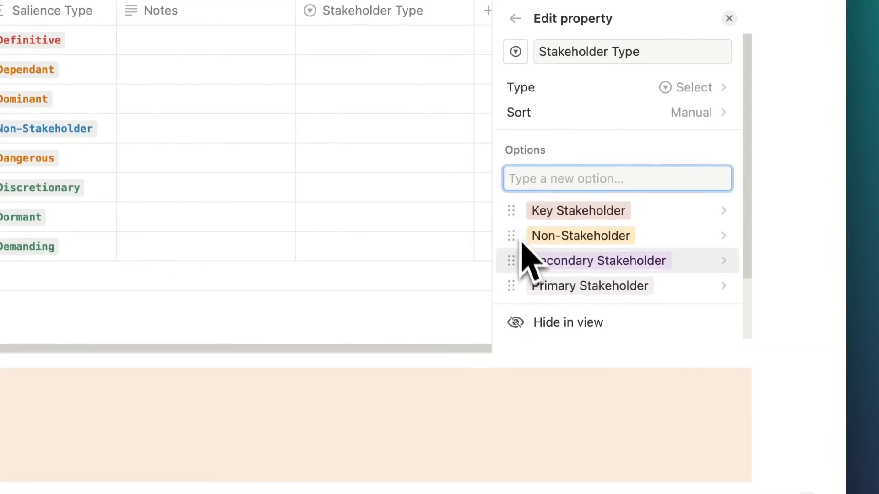
{"action": "left_click_drag", "start_coordinate": [514, 280], "coordinate": [515, 236]}
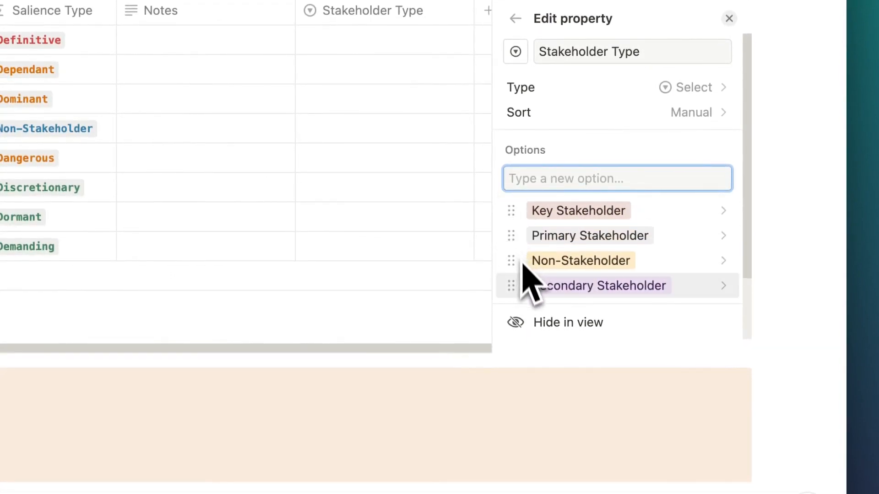
{"action": "left_click_drag", "start_coordinate": [514, 284], "coordinate": [512, 260]}
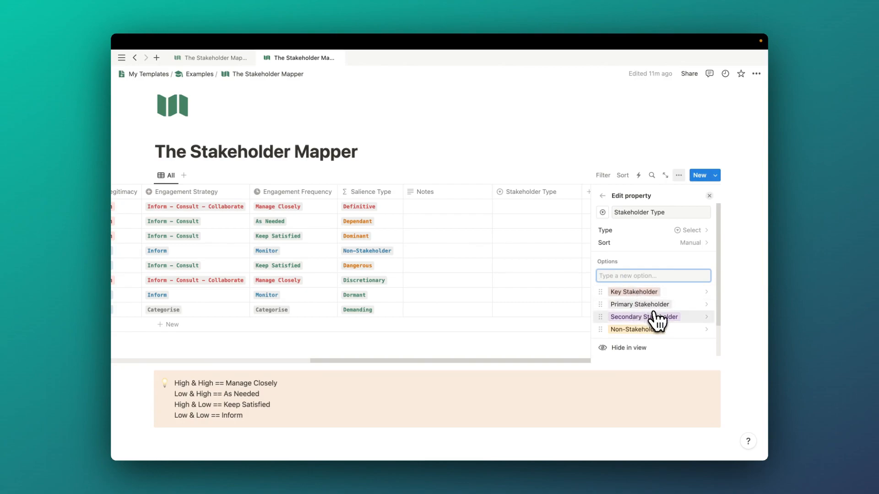
Color the Secondary Stakeholder option light gray and the Primary Stakeholder option gray in the Stakeholder Type property.
{"action": "left_click", "coordinate": [676, 318]}
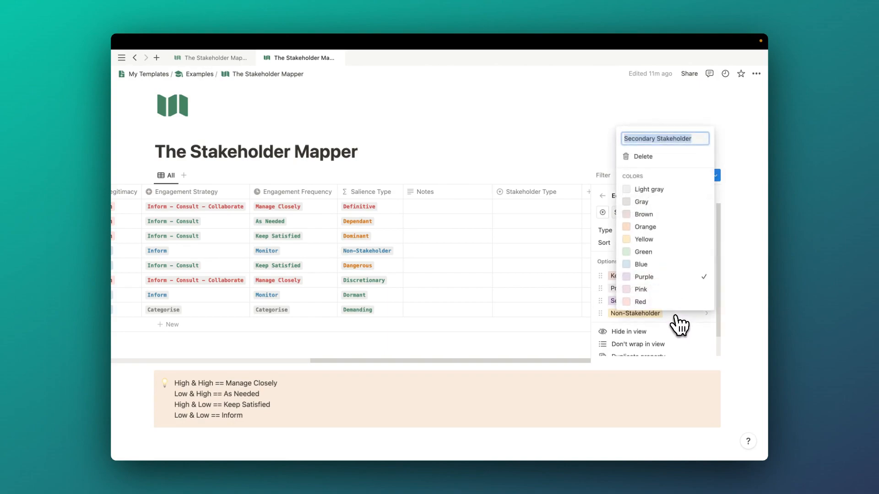
{"action": "left_click", "coordinate": [648, 201]}
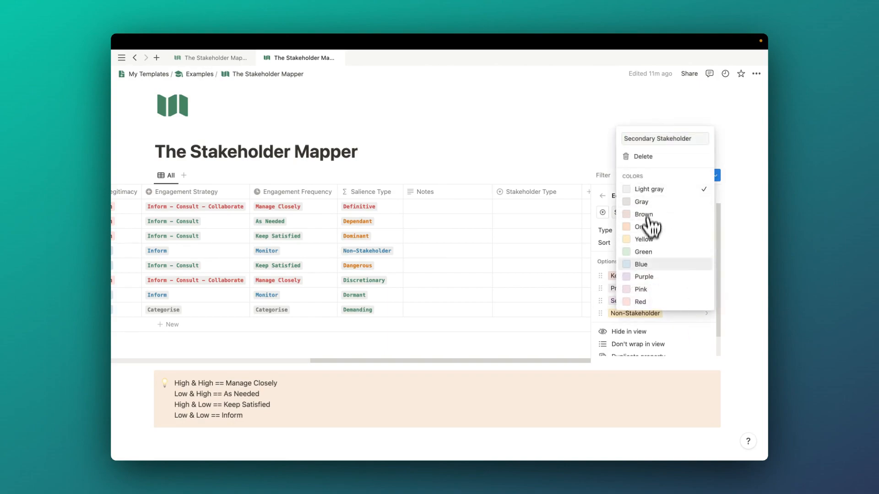
{"action": "left_click", "coordinate": [604, 280]}
{"action": "left_click", "coordinate": [600, 286]}
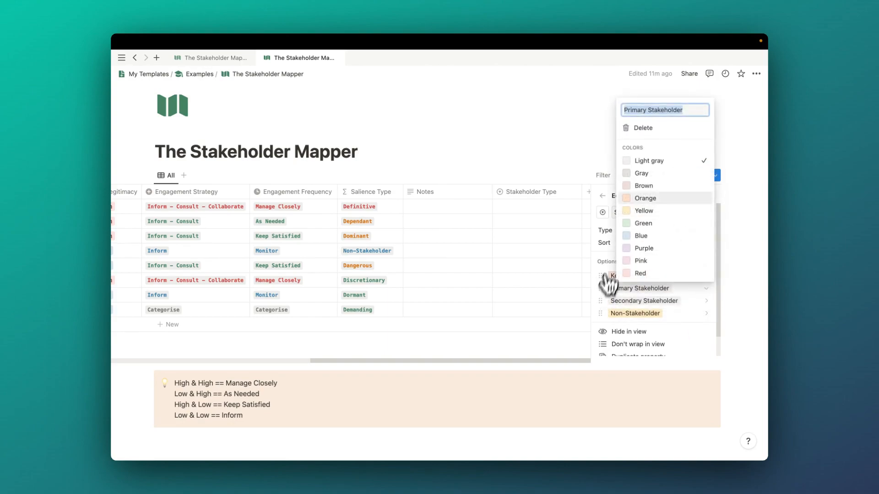
{"action": "key", "text": "Escape"}
{"action": "left_click", "coordinate": [708, 196]}
Move the Stakeholder Type column ahead of Notes and delete the callout with the High and Low rules below the table.
{"action": "left_click_drag", "start_coordinate": [647, 201], "coordinate": [555, 204]}
{"action": "left_click_drag", "start_coordinate": [496, 352], "coordinate": [380, 359]}
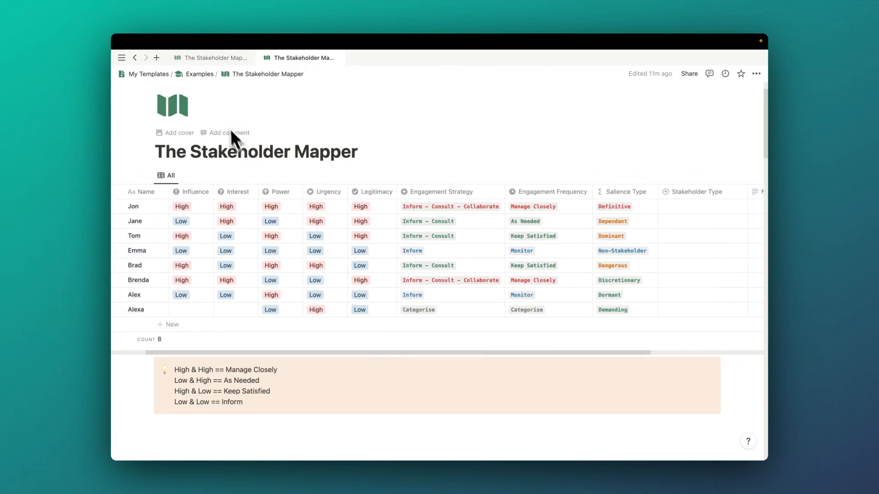
{"action": "left_click", "coordinate": [148, 362]}
{"action": "left_click", "coordinate": [148, 302]}
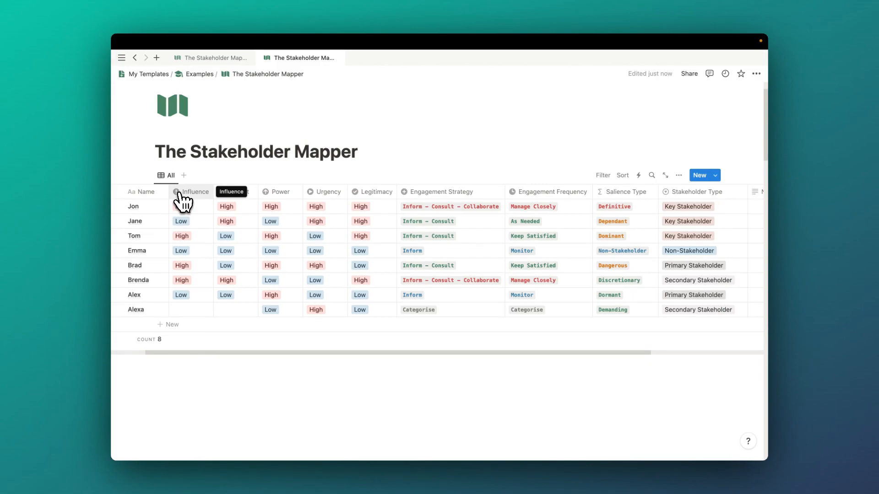
Duplicate the All view and name the copy Salience Type.
{"action": "left_click", "coordinate": [169, 178]}
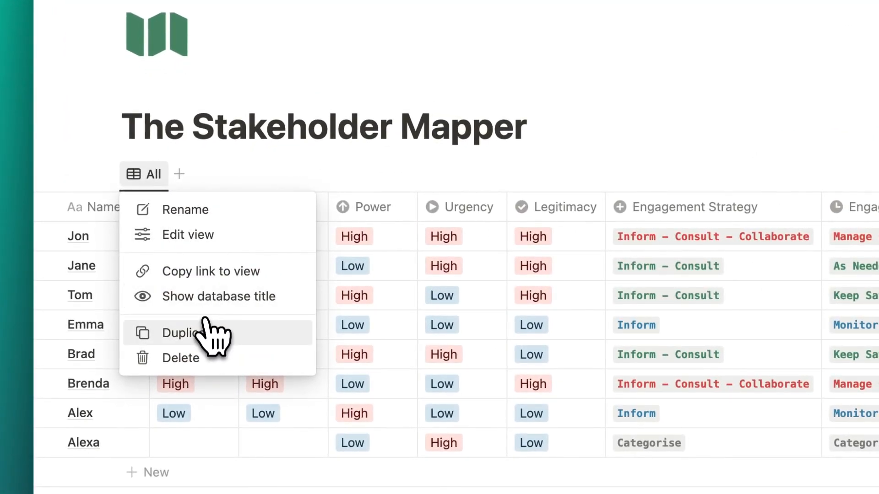
{"action": "left_click", "coordinate": [202, 310]}
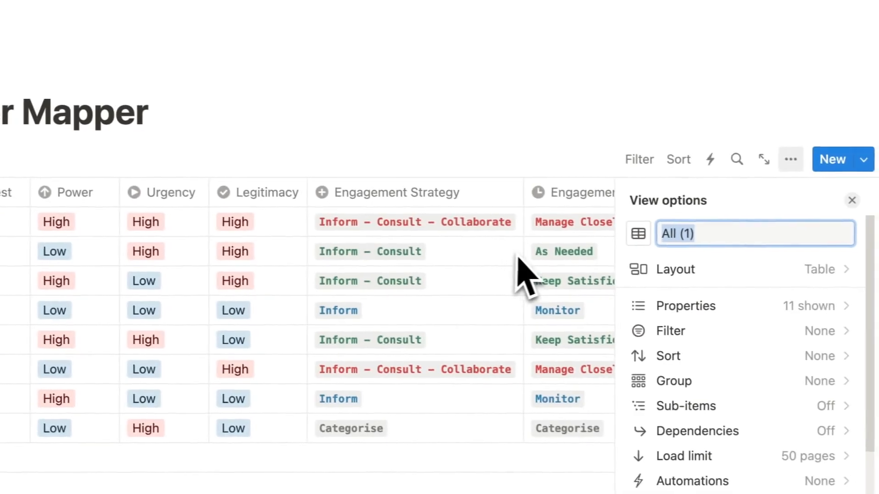
{"action": "type", "text": "Salience Typ"}
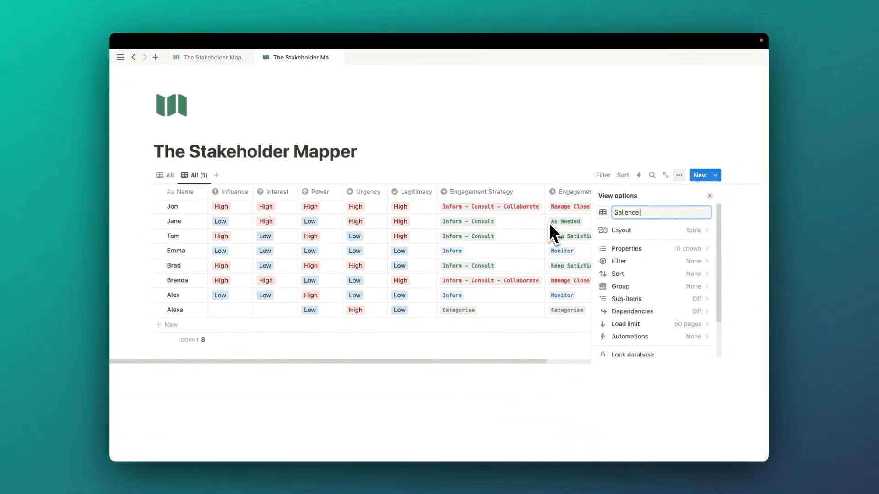
{"action": "type", "text": "e"}
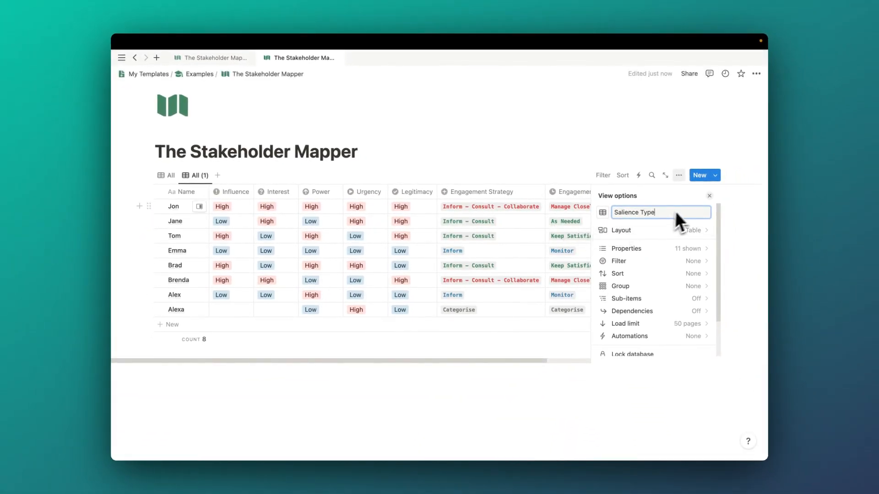
{"action": "left_click", "coordinate": [707, 201]}
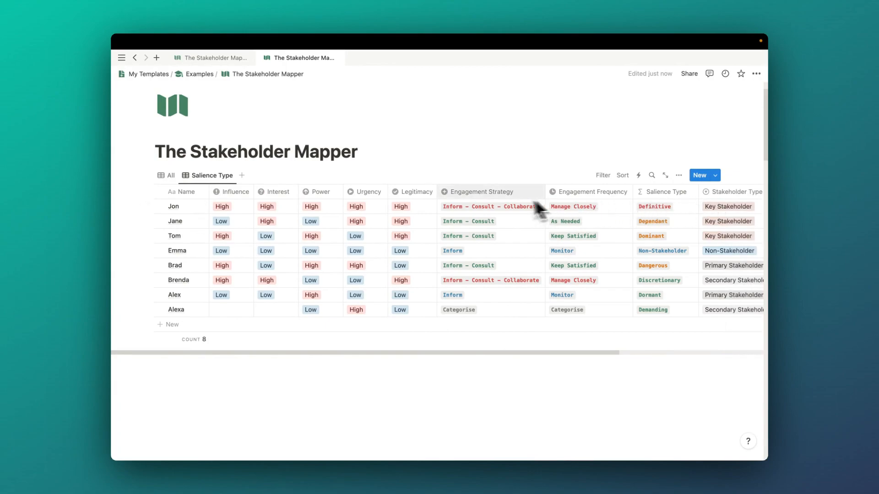
Hide Influence, Interest, Engagement Strategy, Engagement Frequency and Stakeholder Type in the Salience Type view.
{"action": "left_click", "coordinate": [247, 197]}
{"action": "left_click", "coordinate": [251, 287]}
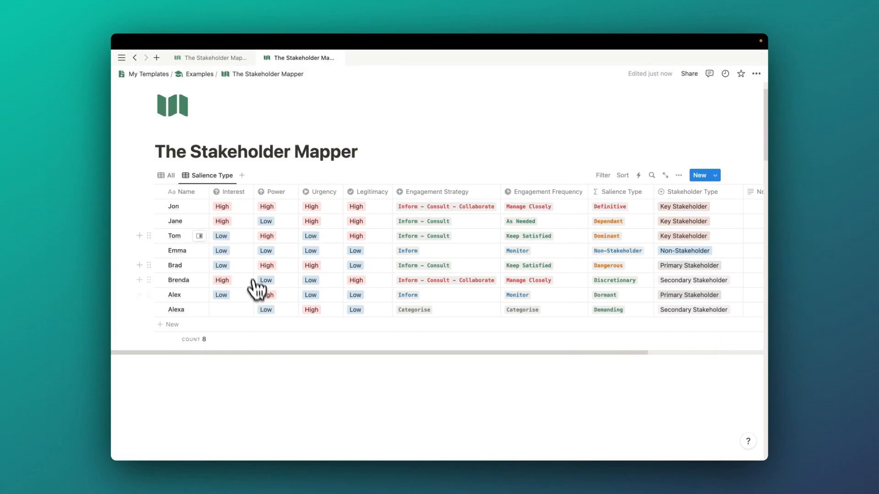
{"action": "left_click", "coordinate": [233, 192]}
{"action": "left_click", "coordinate": [255, 284]}
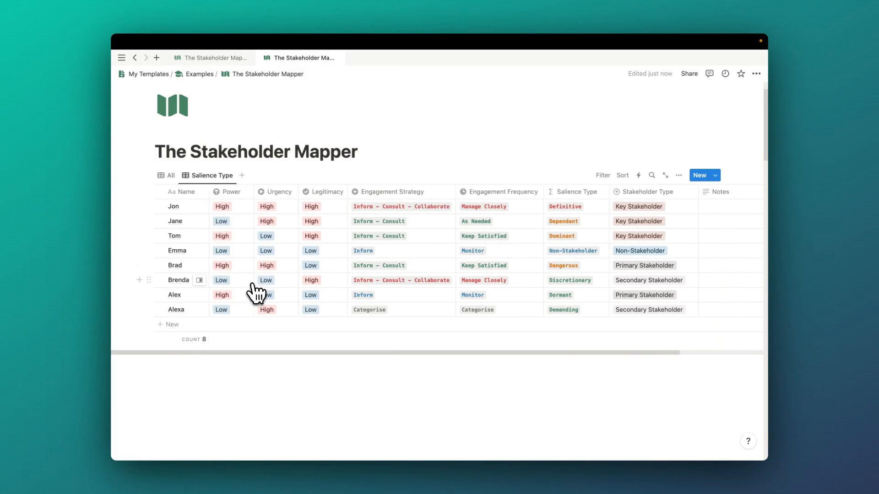
{"action": "left_click", "coordinate": [400, 195]}
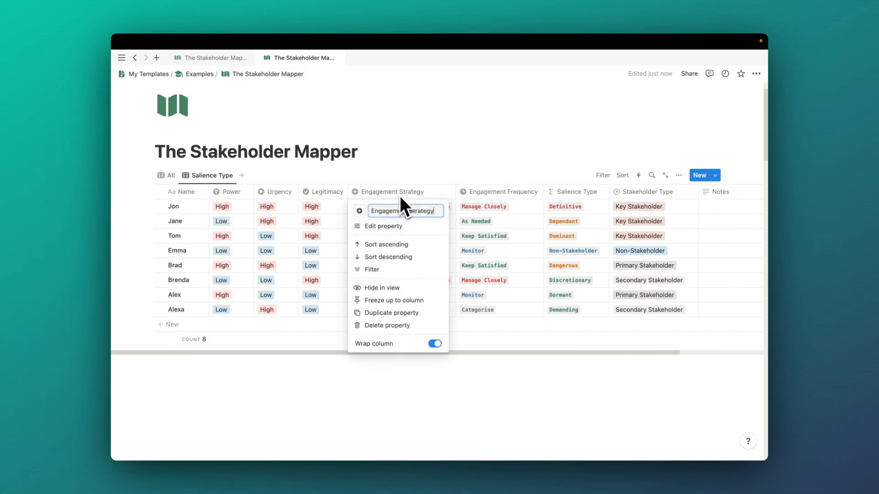
{"action": "left_click", "coordinate": [398, 288]}
{"action": "left_click", "coordinate": [382, 194]}
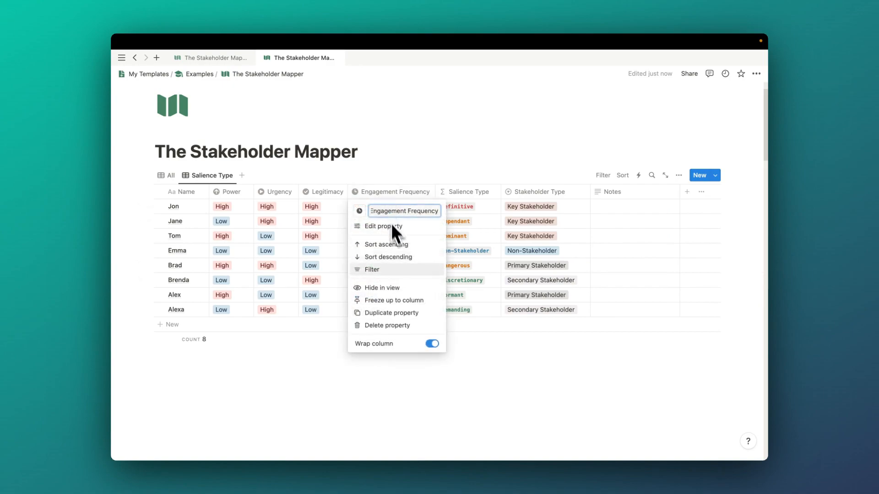
{"action": "left_click", "coordinate": [397, 287]}
{"action": "left_click", "coordinate": [430, 193]}
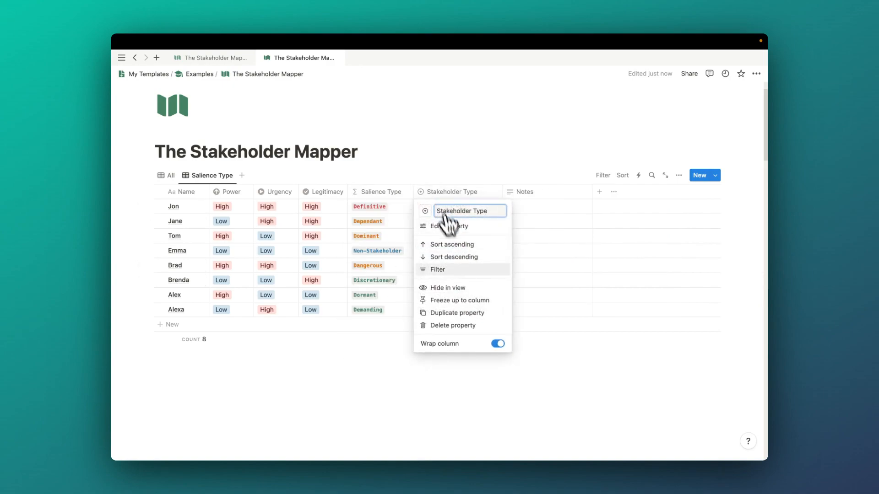
{"action": "left_click", "coordinate": [470, 288]}
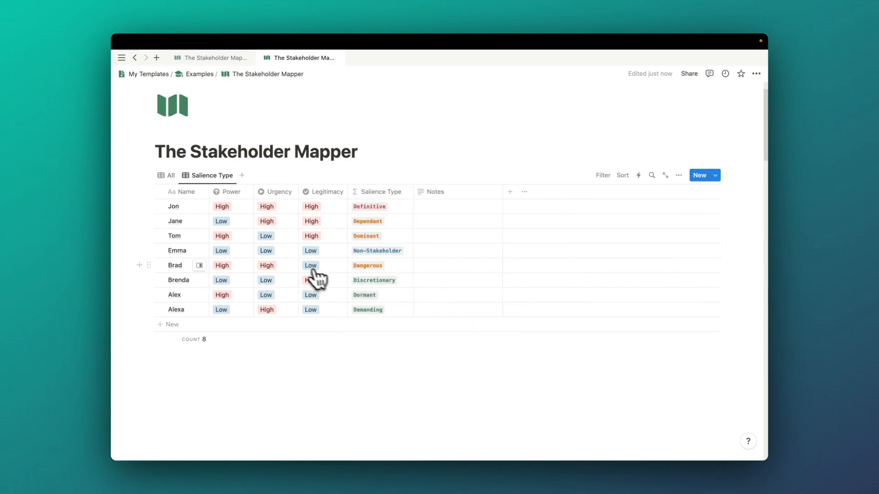
Duplicate the All view again and name the copy Mendelow Matrix.
{"action": "right_click", "coordinate": [172, 178]}
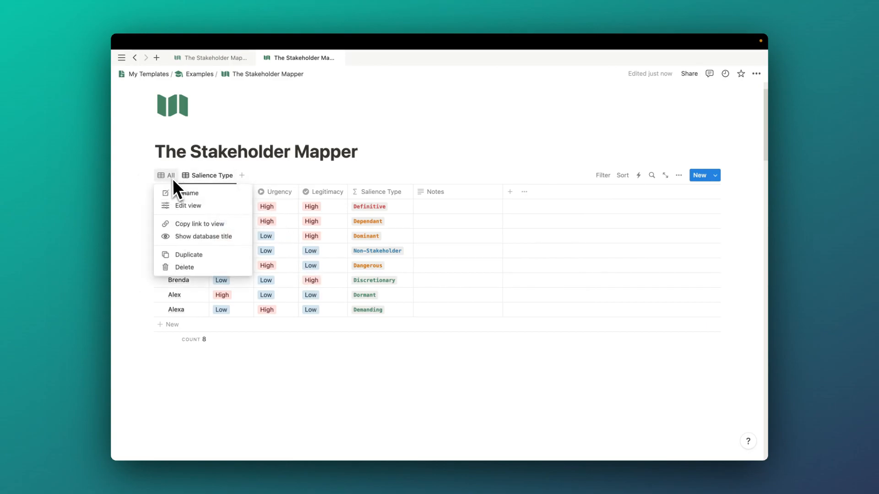
{"action": "left_click", "coordinate": [196, 255]}
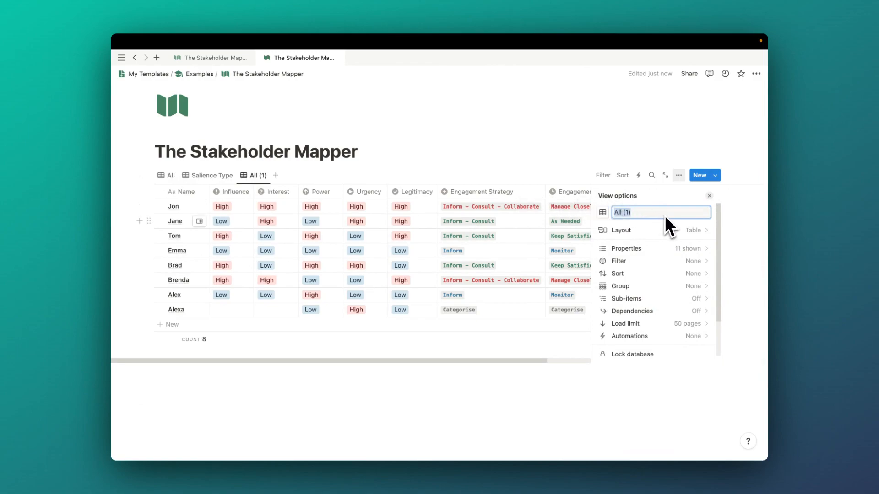
{"action": "type", "text": "Mendelow Matrix"}
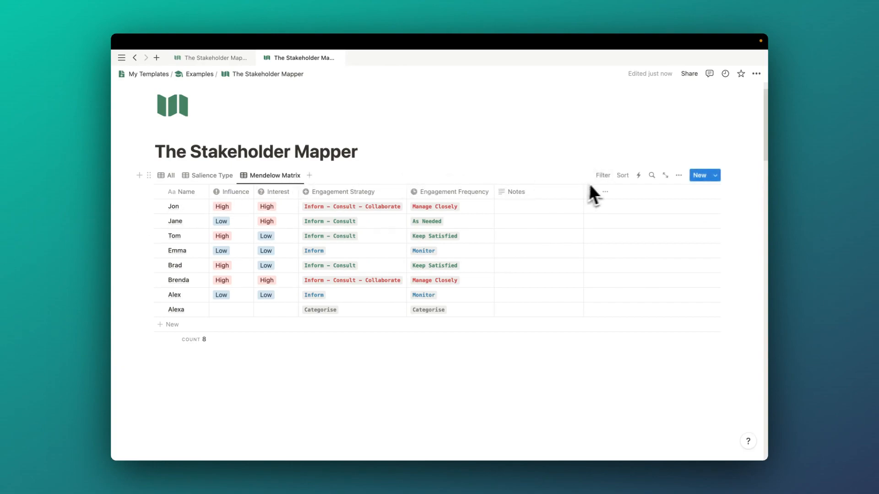
Add a new view of the Stakeholders database with the Gallery layout.
{"action": "left_click", "coordinate": [309, 175]}
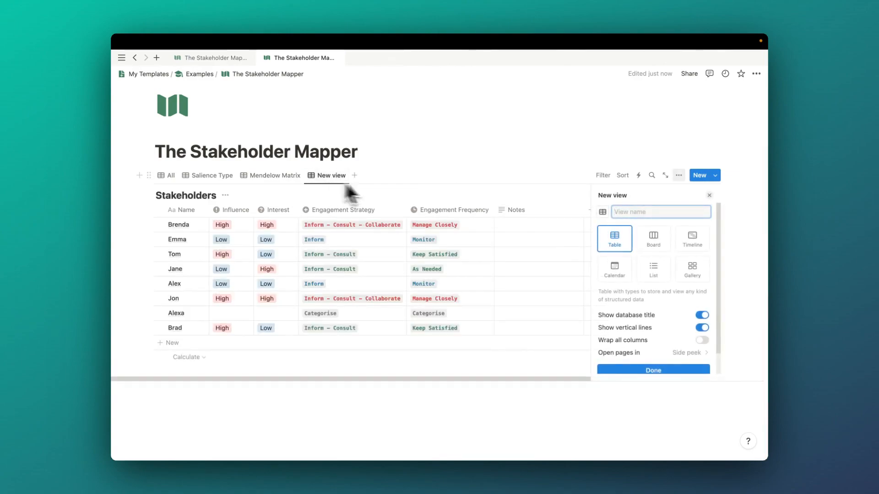
{"action": "left_click", "coordinate": [692, 269]}
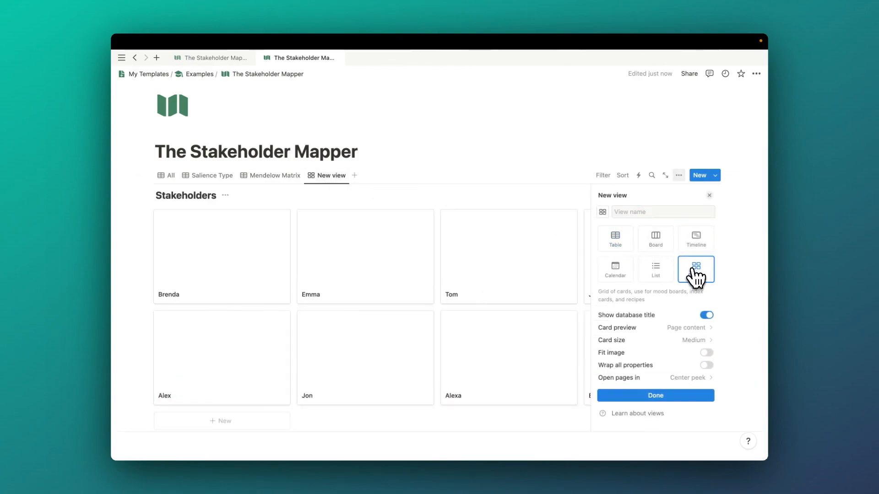
{"action": "left_click", "coordinate": [709, 196]}
Filter the gallery view to records whose Engagement Strategy contains "Inform - Consult - Collaborate".
{"action": "left_click", "coordinate": [600, 178]}
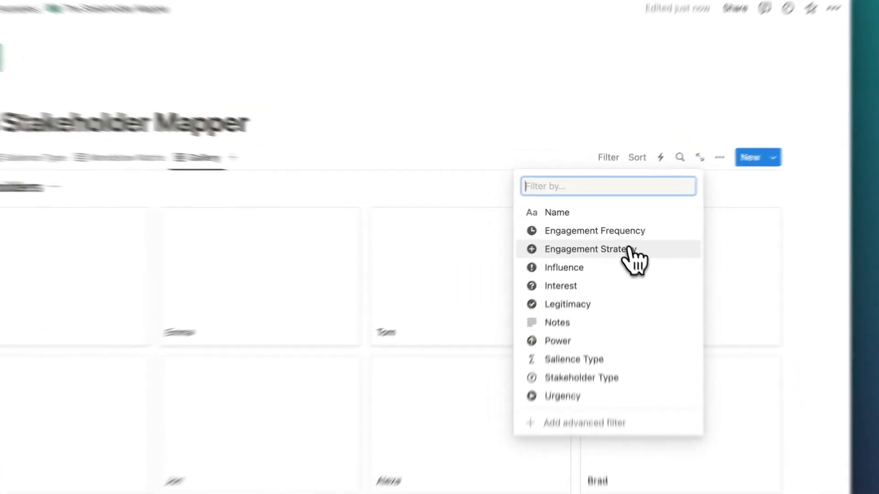
{"action": "left_click", "coordinate": [619, 242]}
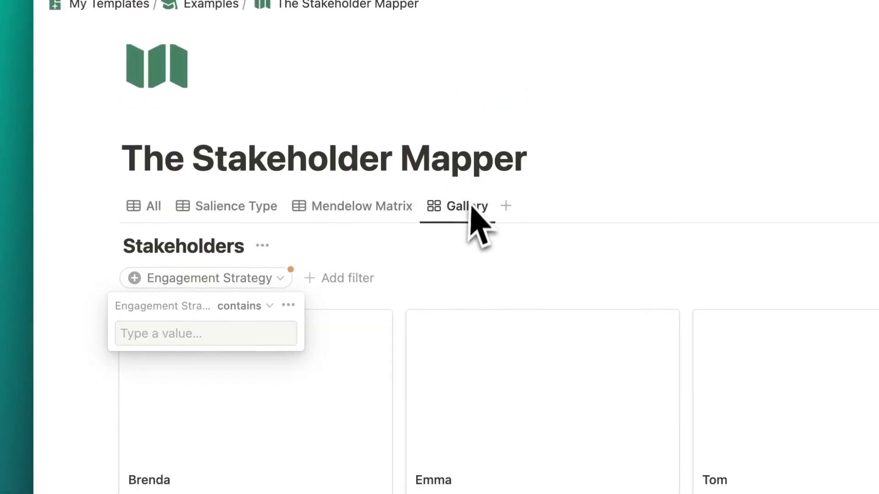
{"action": "left_click", "coordinate": [226, 333]}
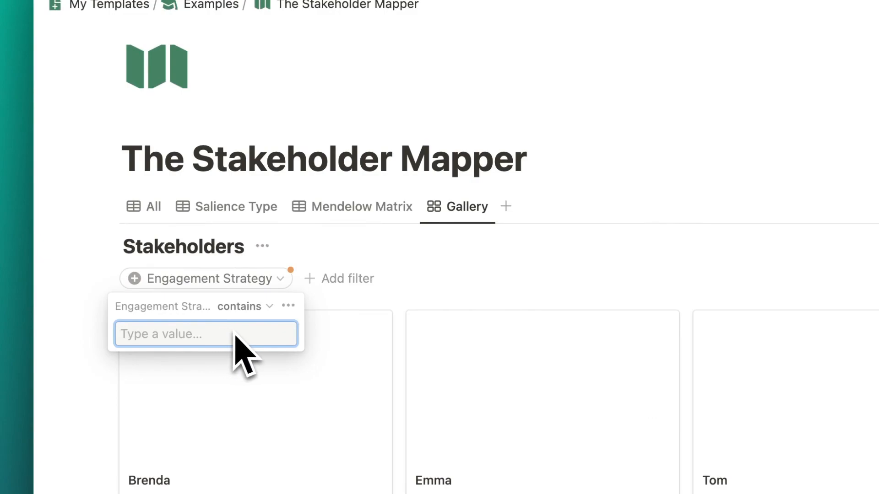
{"action": "type", "text": "Inform - Consu"}
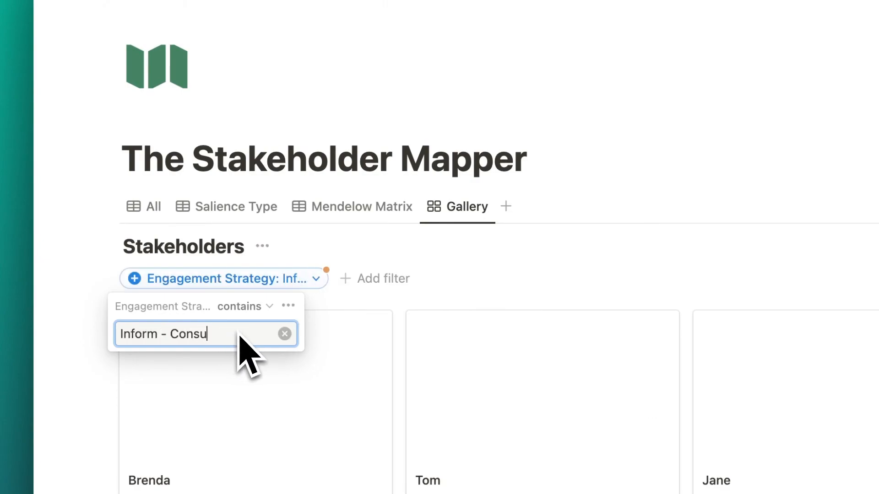
{"action": "type", "text": "lt - Collaborate"}
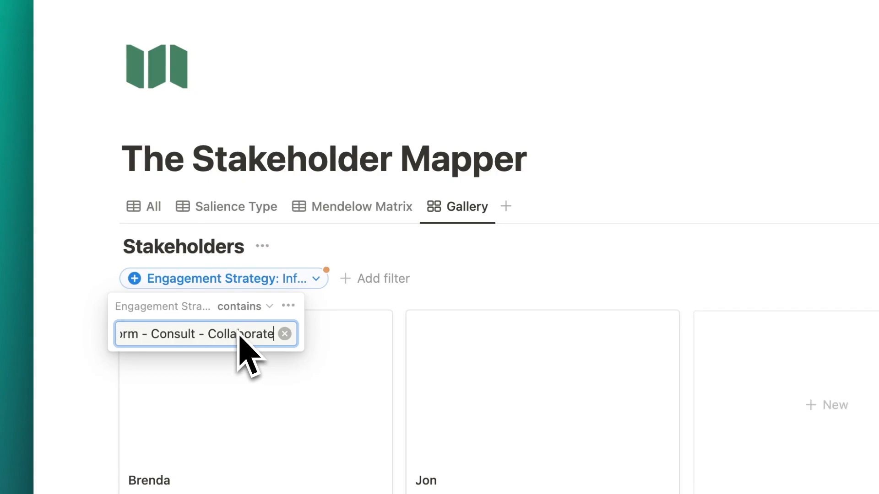
{"action": "left_click", "coordinate": [488, 287]}
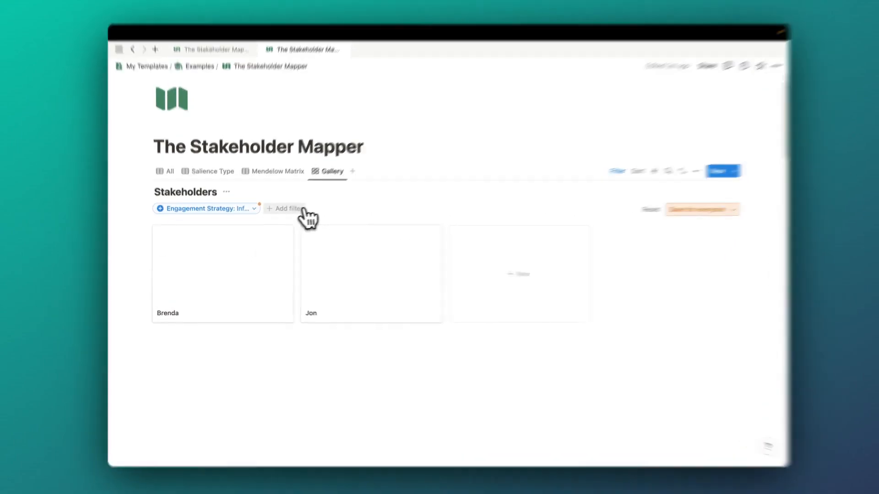
{"action": "left_click", "coordinate": [303, 211]}
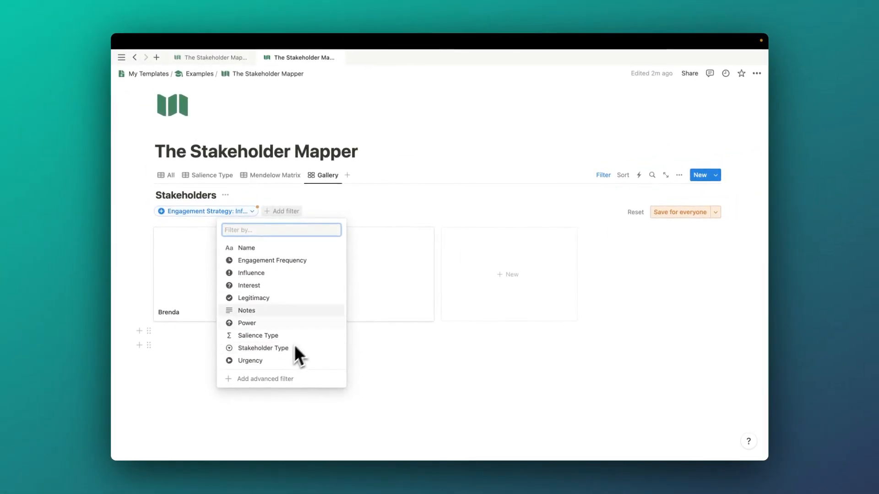
{"action": "left_click", "coordinate": [373, 237]}
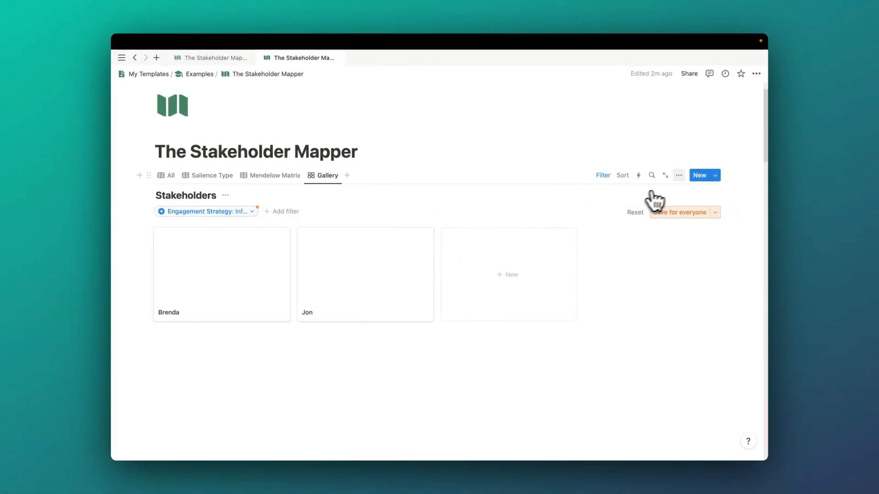
Show Engagement Strategy, Engagement Frequency, Salience Type and Stakeholder Type on the gallery cards.
{"action": "left_click", "coordinate": [678, 176]}
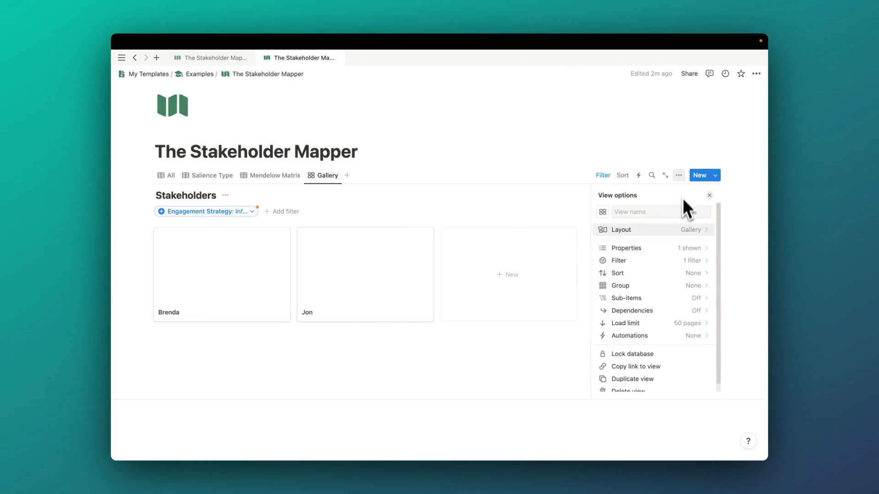
{"action": "left_click", "coordinate": [684, 250]}
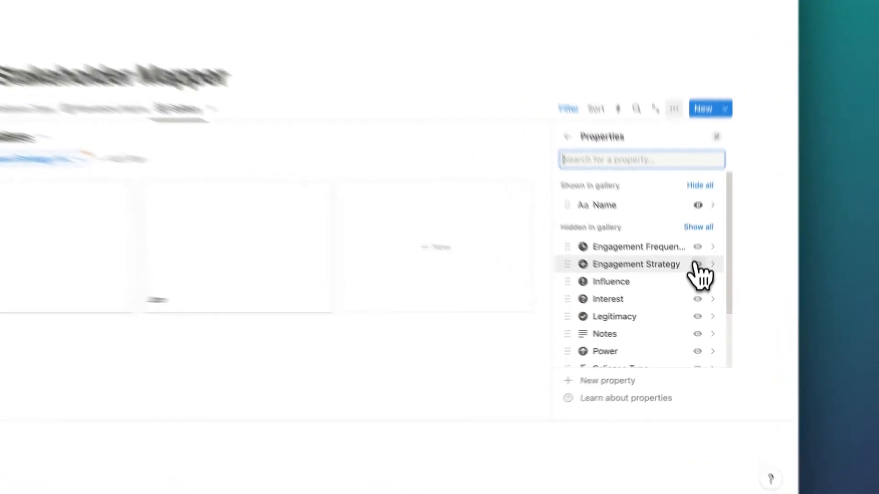
{"action": "left_click", "coordinate": [695, 287]}
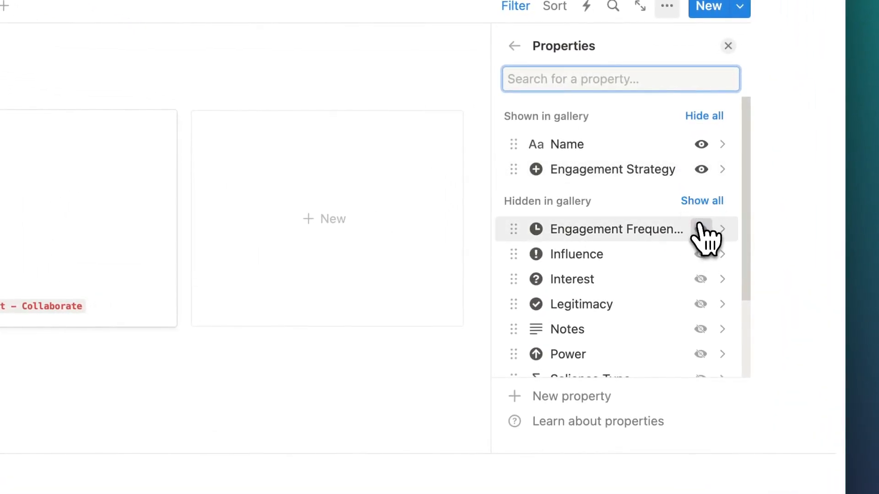
{"action": "left_click", "coordinate": [700, 229]}
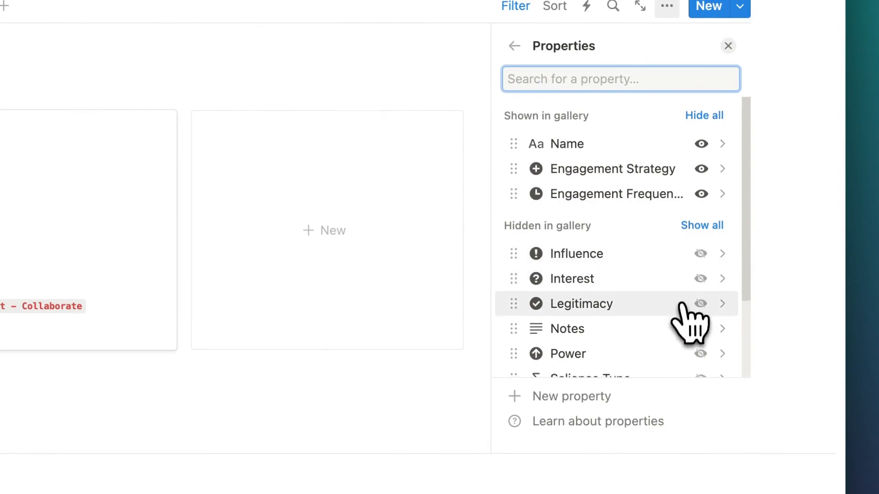
{"action": "scroll", "coordinate": [683, 303], "scroll_direction": "down", "scroll_amount": 3}
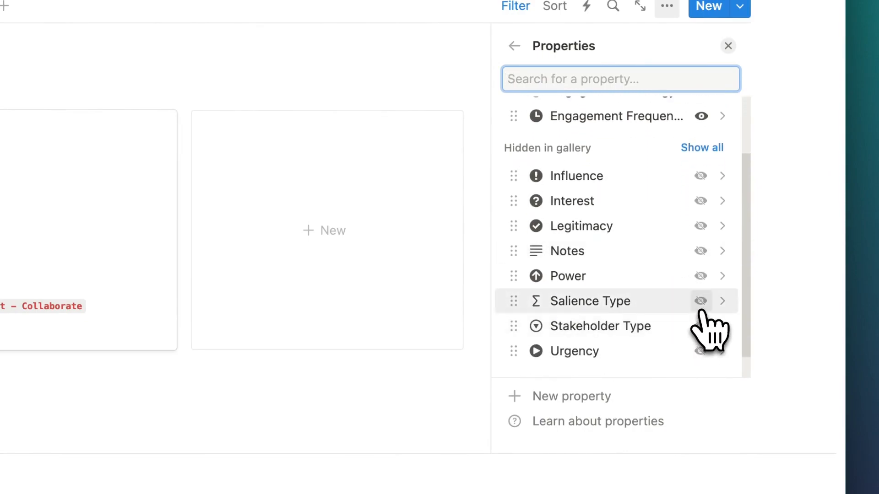
{"action": "left_click", "coordinate": [700, 302]}
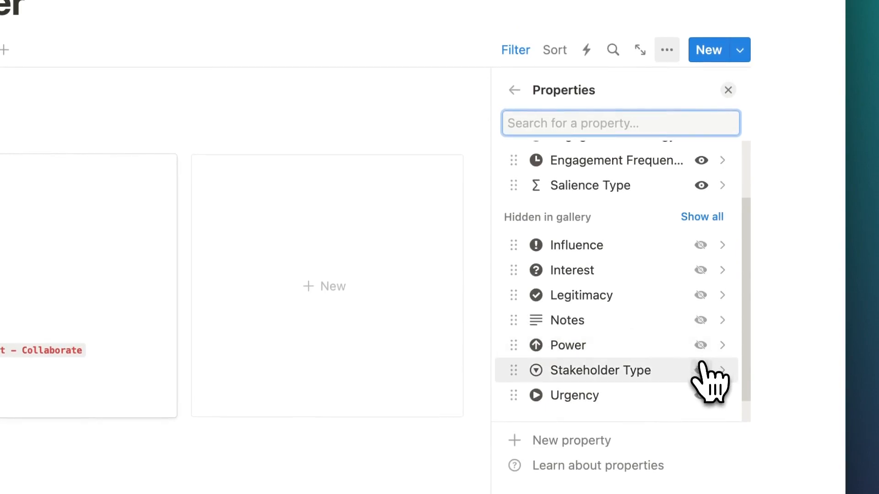
{"action": "left_click", "coordinate": [700, 370]}
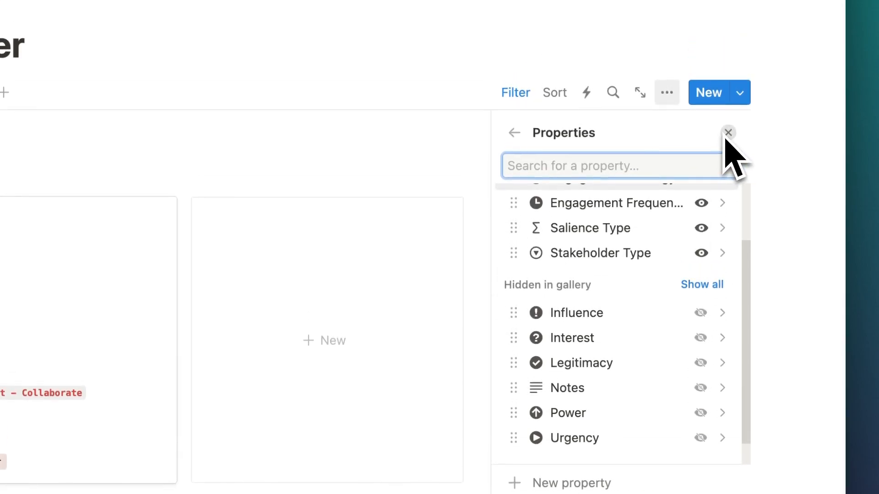
Hide the database title in the gallery layout and set the card preview to None.
{"action": "left_click", "coordinate": [570, 130]}
{"action": "left_click", "coordinate": [631, 203]}
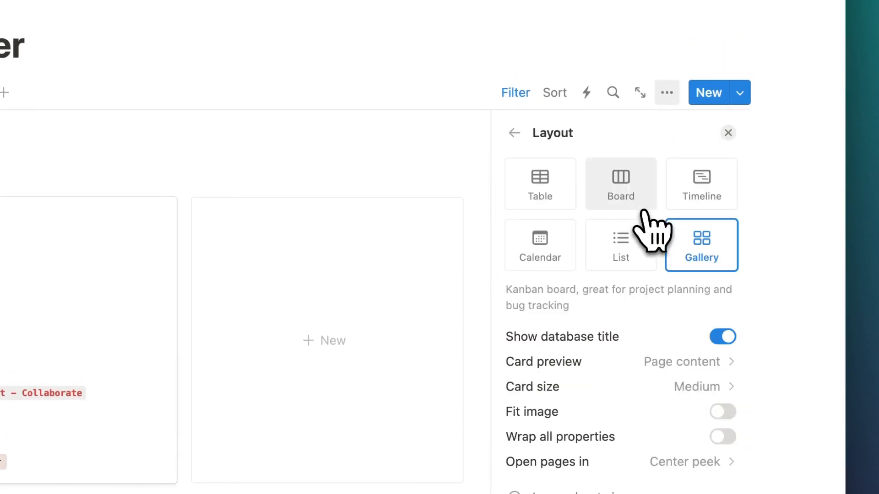
{"action": "left_click", "coordinate": [717, 340]}
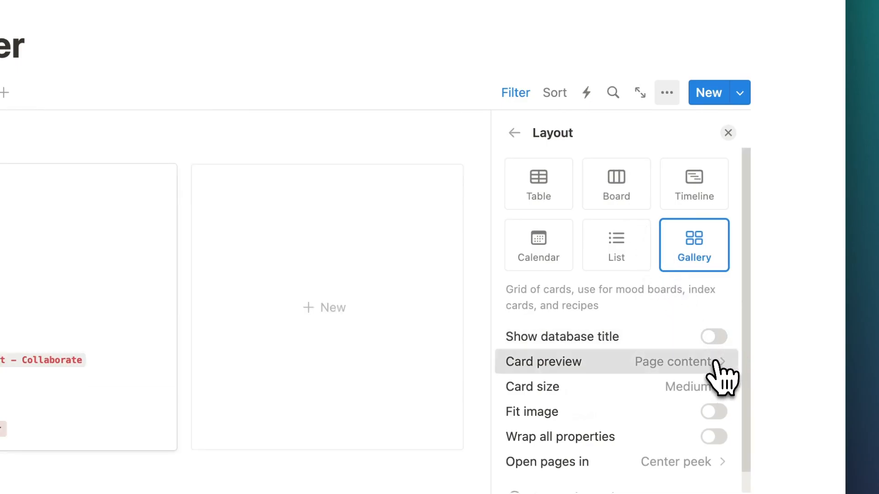
{"action": "left_click", "coordinate": [716, 362]}
{"action": "left_click", "coordinate": [659, 391]}
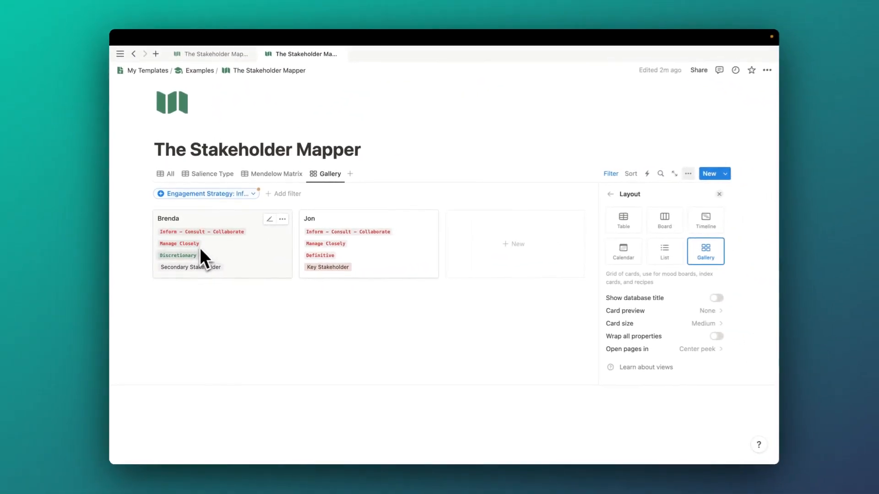
Try the Small card size with Wrap all properties on for the gallery, and restore the Medium size without wrapping.
{"action": "left_click", "coordinate": [691, 324]}
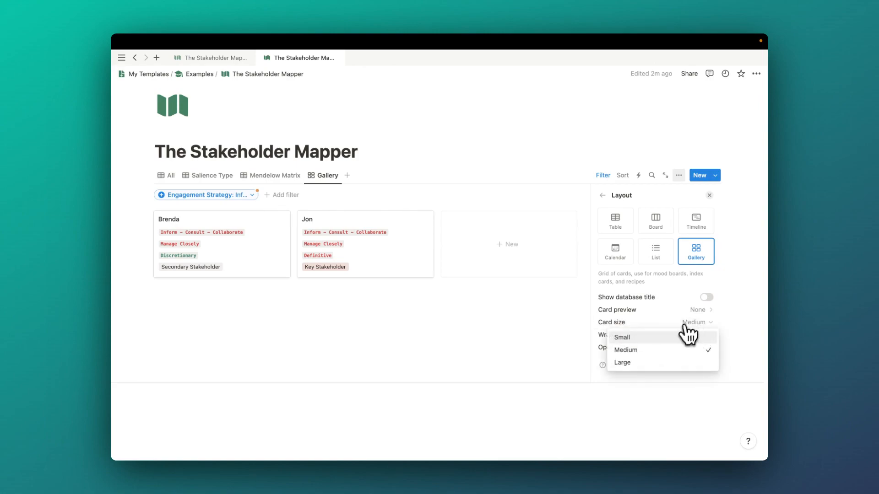
{"action": "left_click", "coordinate": [671, 339]}
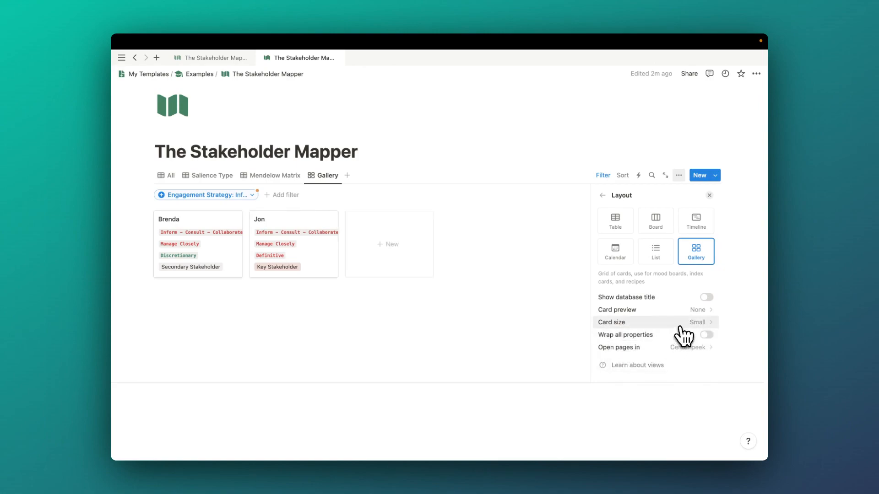
{"action": "left_click", "coordinate": [706, 334]}
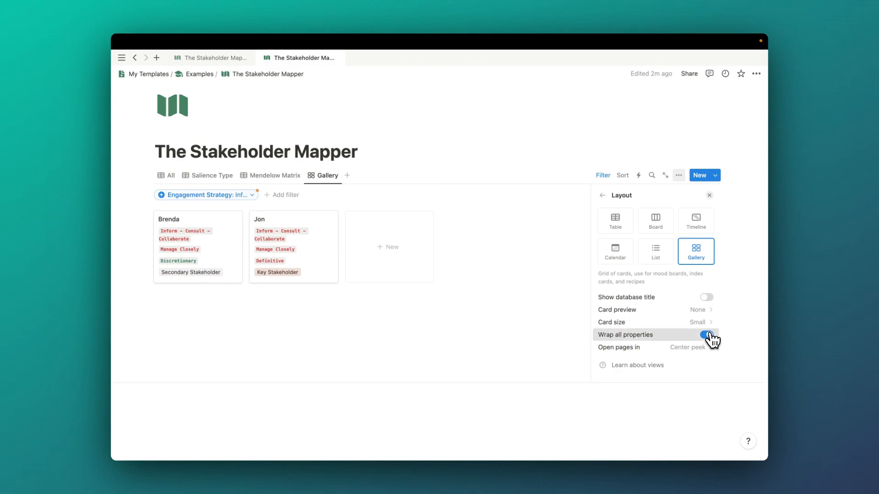
{"action": "left_click", "coordinate": [706, 334]}
{"action": "left_click", "coordinate": [705, 325]}
{"action": "left_click", "coordinate": [688, 349]}
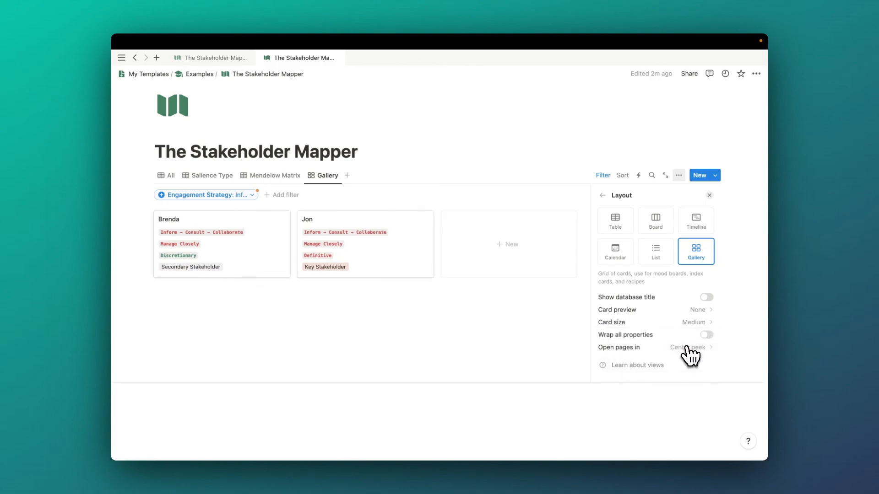
{"action": "left_click", "coordinate": [709, 195]}
Rename the gallery view as Key Stakeholder and give it the eye icon.
{"action": "left_click", "coordinate": [334, 176]}
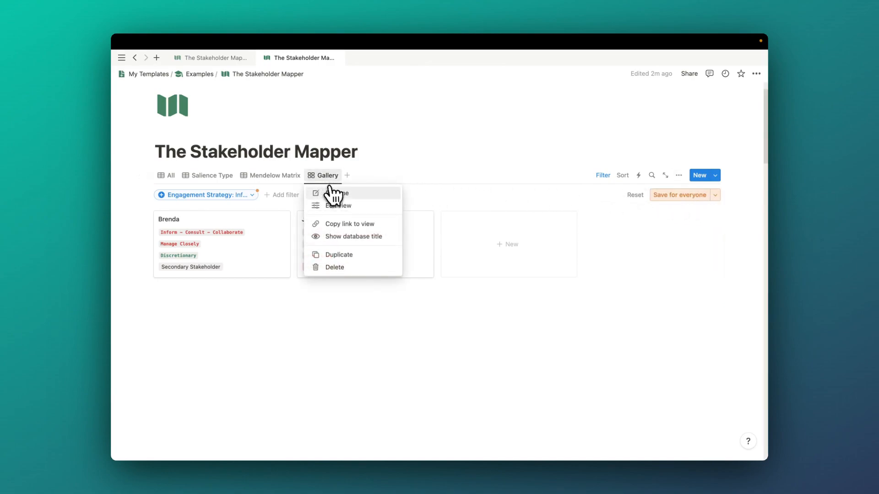
{"action": "left_click", "coordinate": [338, 195]}
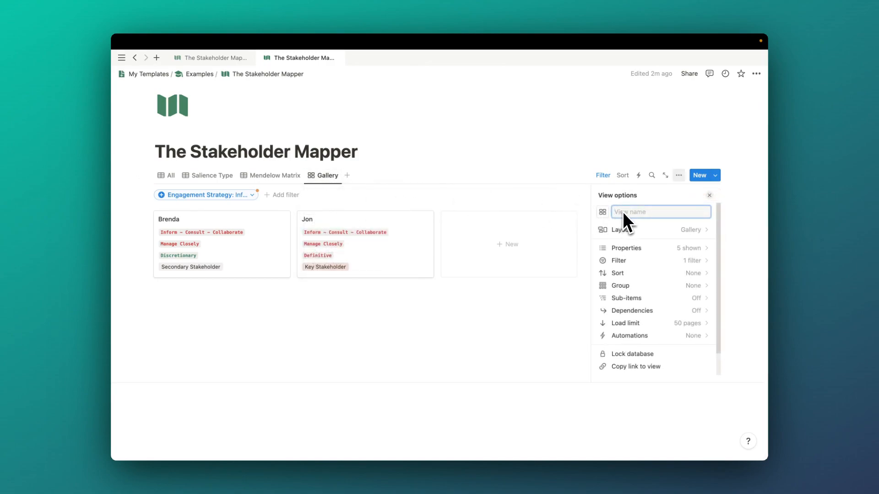
{"action": "type", "text": "Ke"}
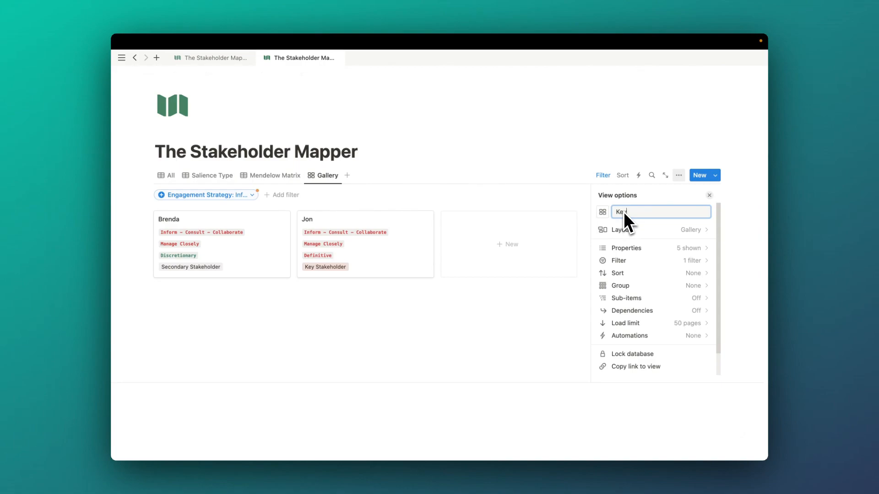
{"action": "type", "text": "y Stakeholder"}
{"action": "left_click", "coordinate": [602, 211]}
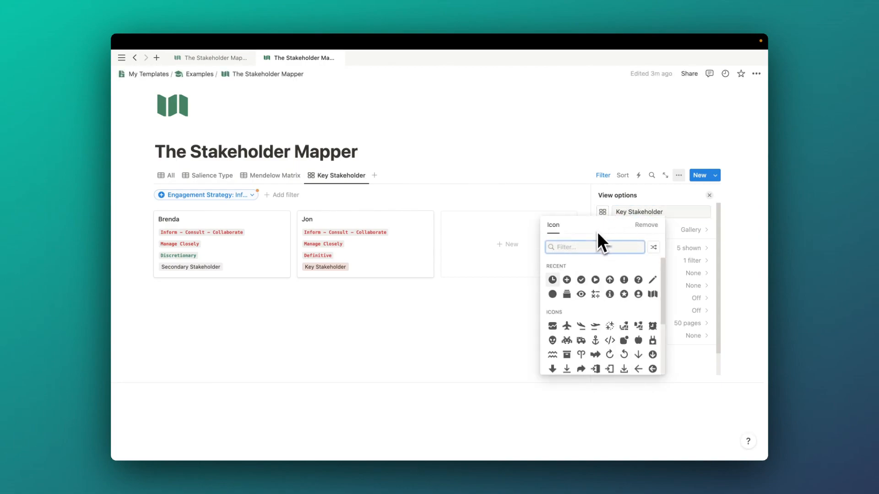
{"action": "type", "text": "eye"}
{"action": "left_click", "coordinate": [553, 267]}
{"action": "key", "text": "Escape"}
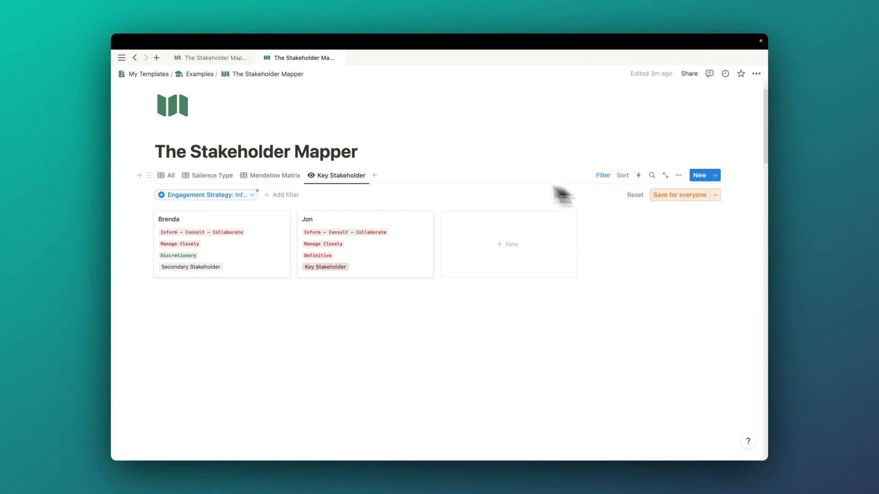
Save the Key Stakeholder view's changes for everyone and reorder the views so it comes before All.
{"action": "left_click", "coordinate": [680, 195]}
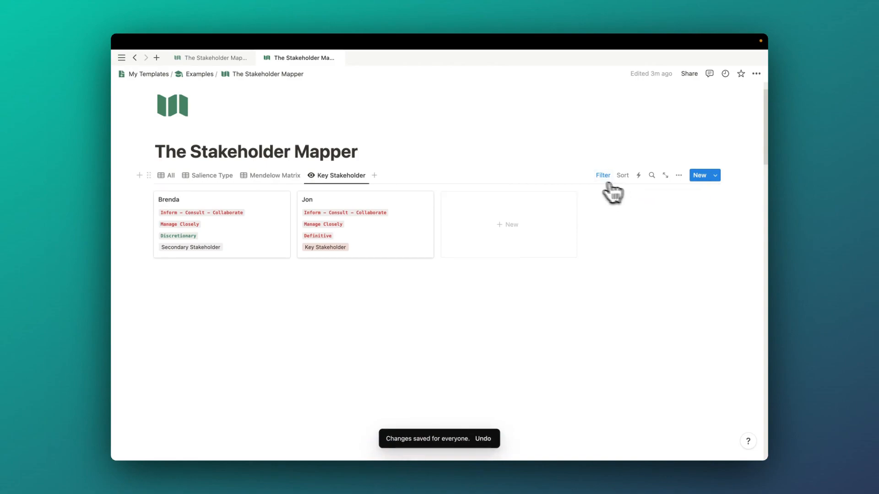
{"action": "left_click_drag", "start_coordinate": [341, 175], "coordinate": [172, 183]}
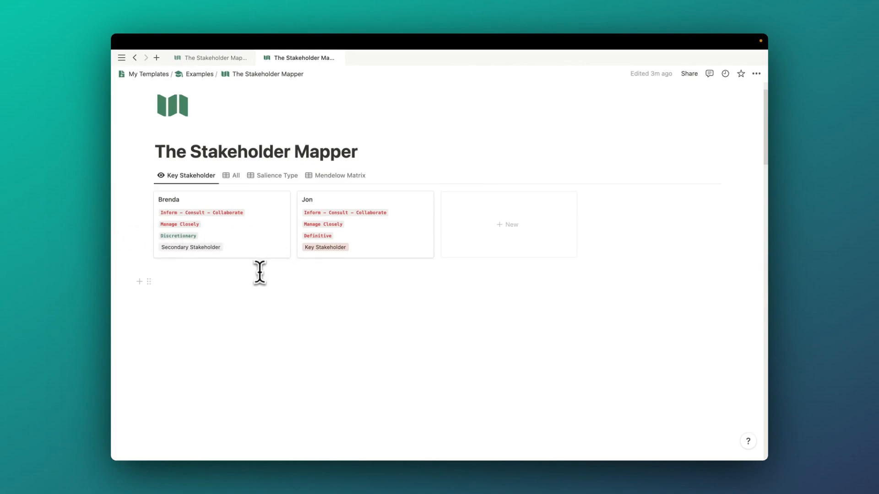
Add a Heading 1 reading "Mendelow Matrix" below the stakeholder database, followed by an empty line.
{"action": "left_click", "coordinate": [239, 284]}
{"action": "type", "text": "/h1"}
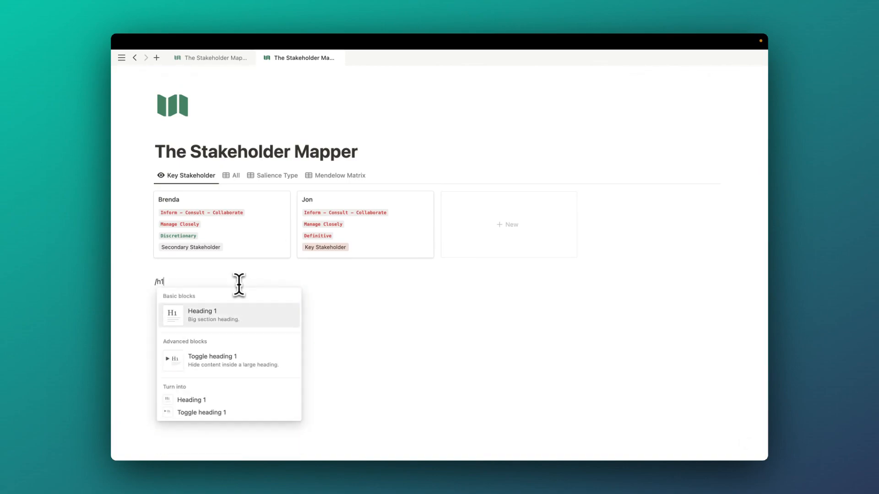
{"action": "key", "text": "Return"}
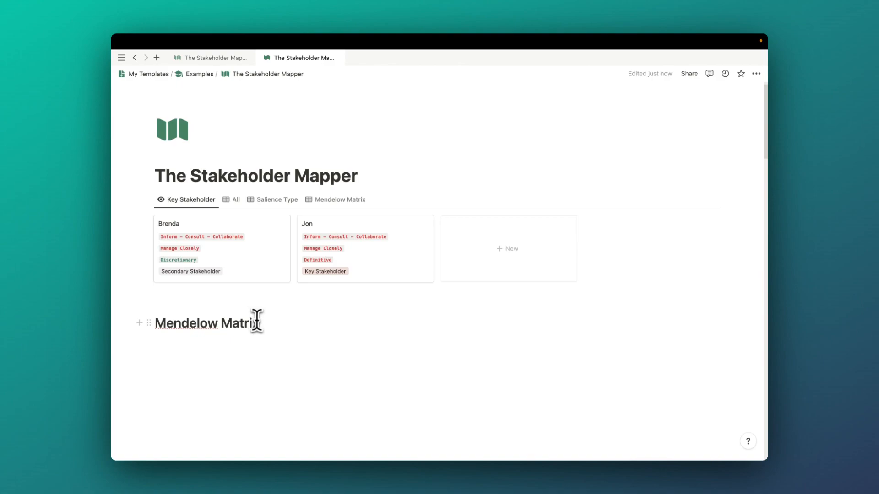
{"action": "key", "text": "Return"}
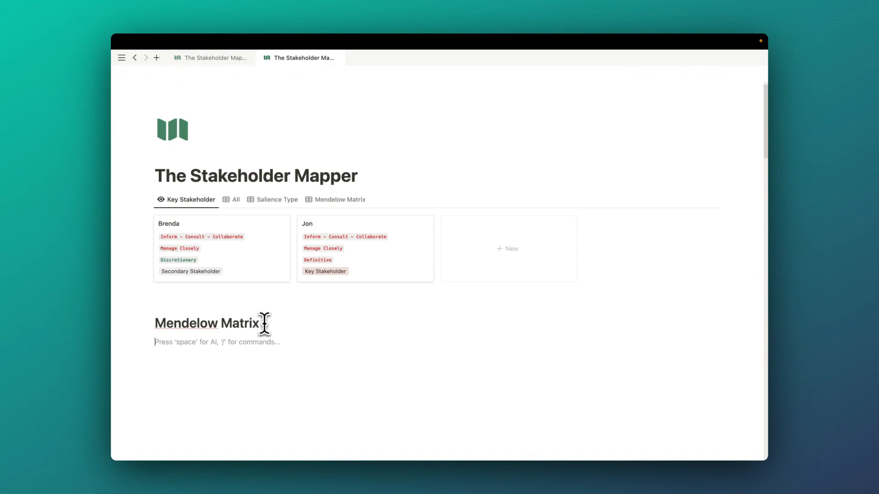
Insert a callout under the Mendelow Matrix heading with the bold text "High Influence - Low Interest".
{"action": "type", "text": "/cal"}
{"action": "key", "text": "Return"}
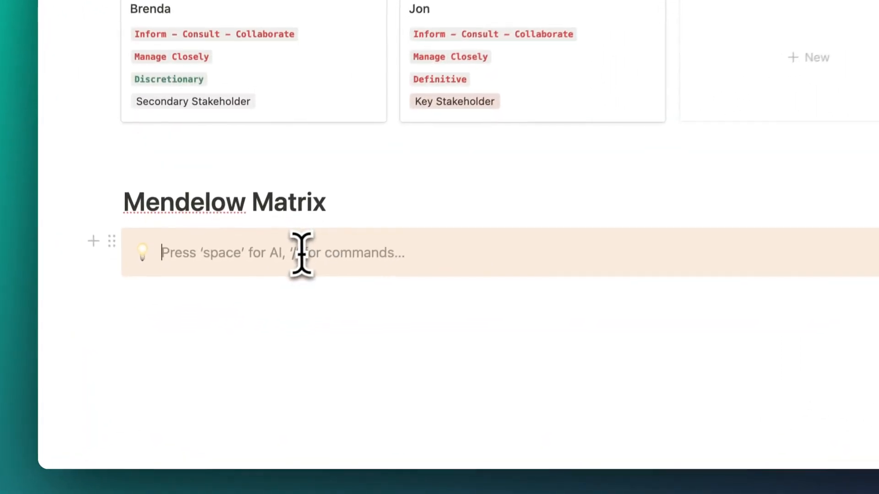
{"action": "key", "text": "super+b"}
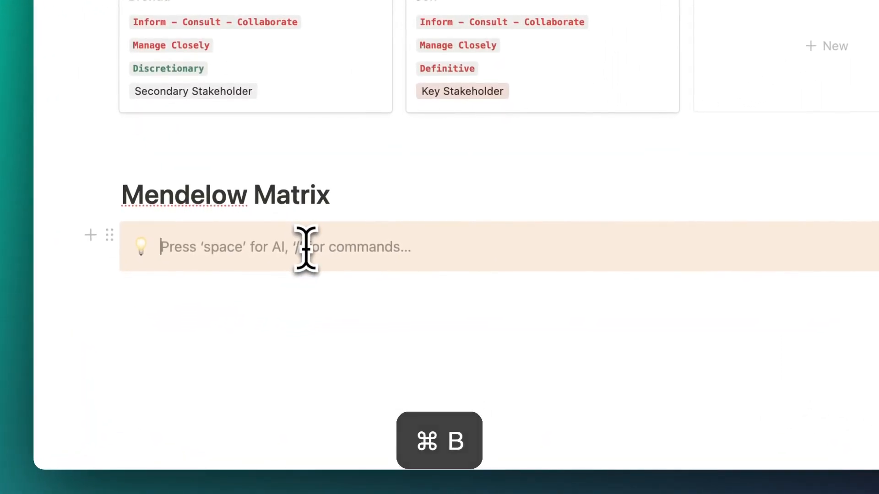
{"action": "type", "text": "High Influence - Low Interest"}
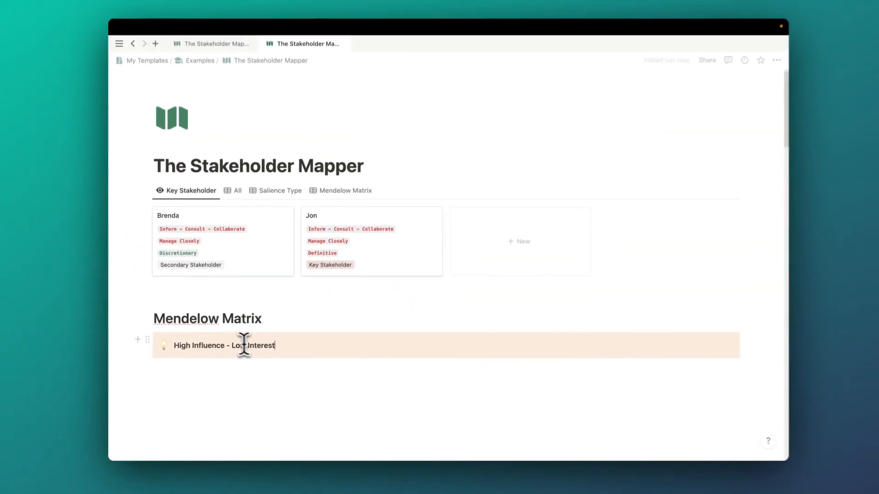
Switch the database to the All view and give the "High Influence - Low Interest" callout a green background.
{"action": "left_click", "coordinate": [232, 200]}
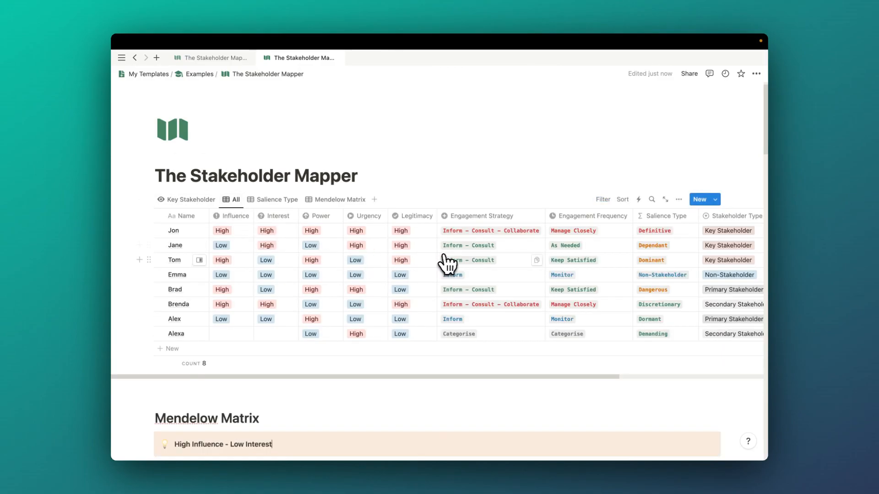
{"action": "scroll", "coordinate": [416, 265], "scroll_direction": "down", "scroll_amount": 3}
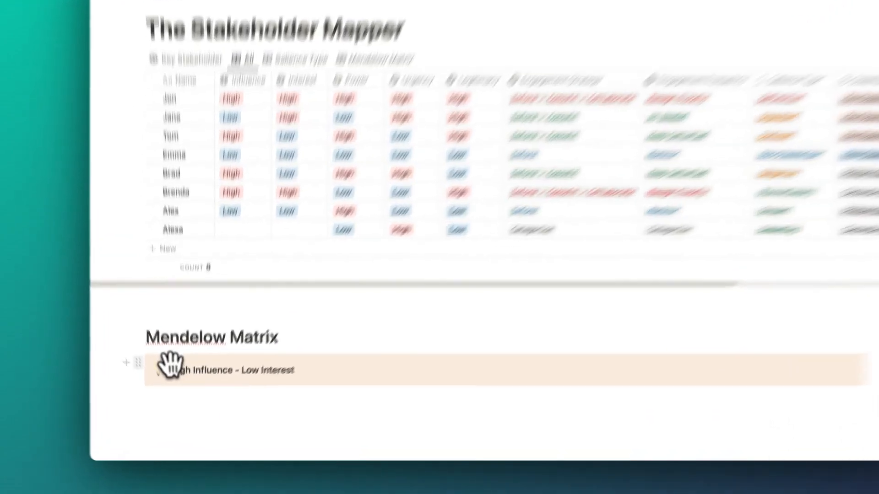
{"action": "left_click", "coordinate": [149, 390]}
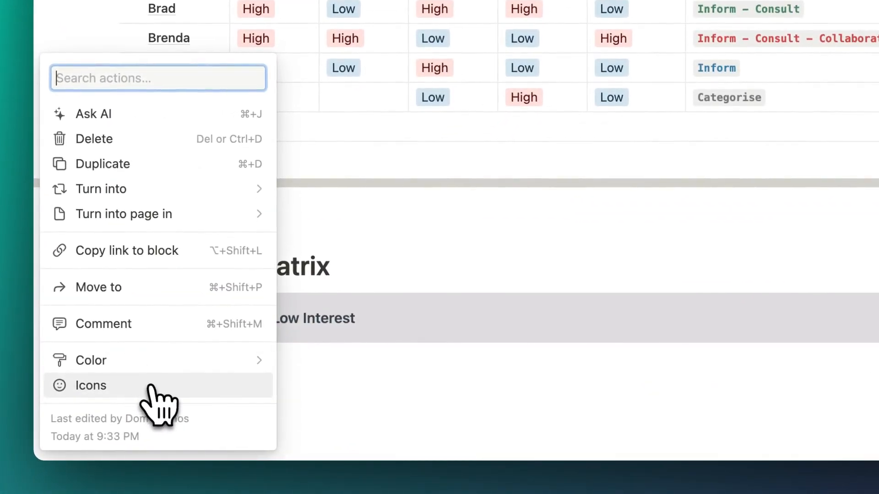
{"action": "mouse_move", "coordinate": [158, 364]}
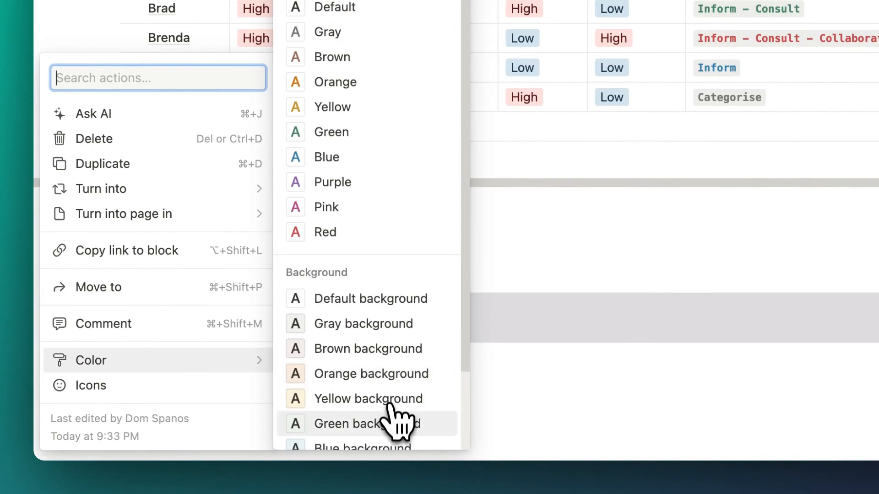
{"action": "left_click", "coordinate": [391, 419]}
Change the "High Influence - Low Interest" callout's icon to a solid green circle.
{"action": "left_click", "coordinate": [155, 328]}
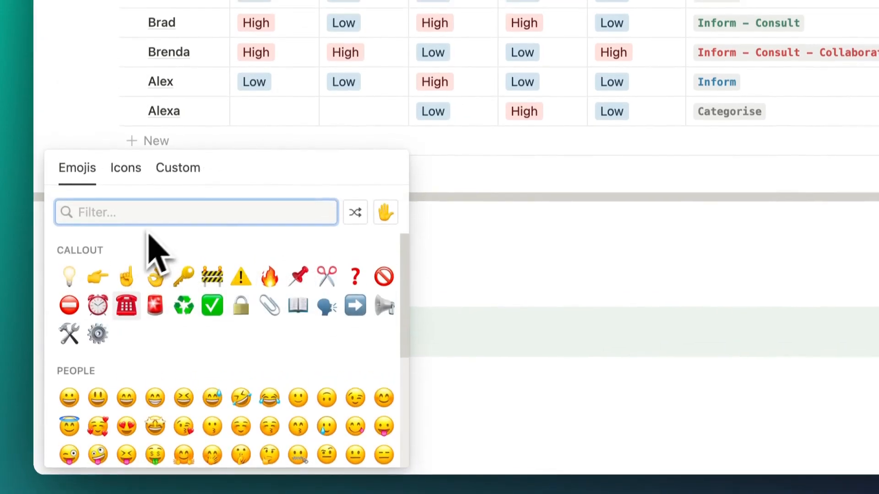
{"action": "left_click", "coordinate": [126, 155]}
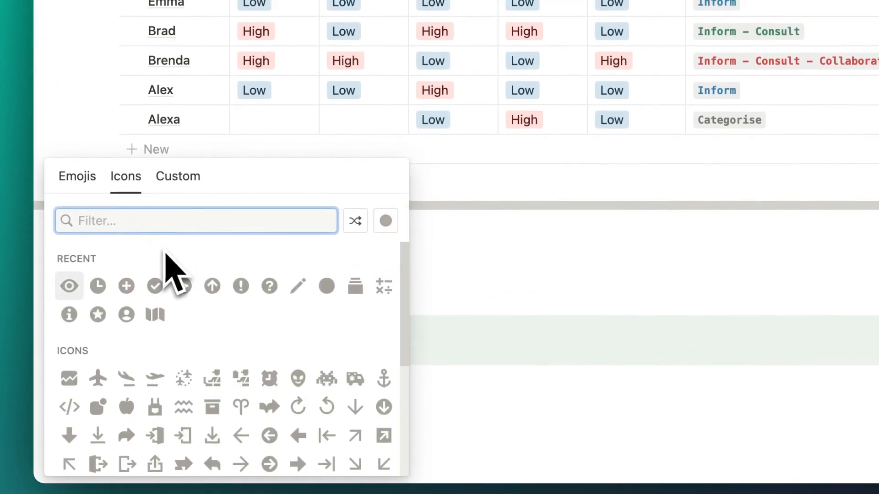
{"action": "left_click", "coordinate": [324, 286]}
{"action": "left_click", "coordinate": [142, 340]}
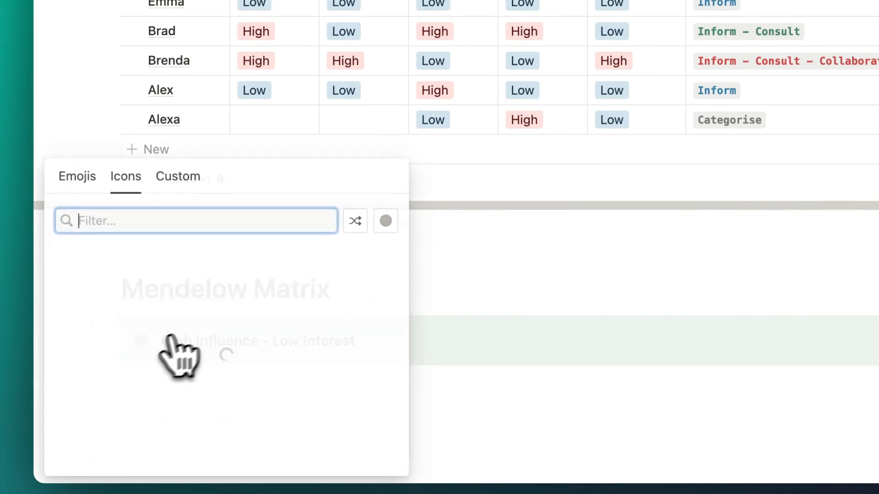
{"action": "left_click", "coordinate": [385, 220]}
{"action": "left_click", "coordinate": [328, 287]}
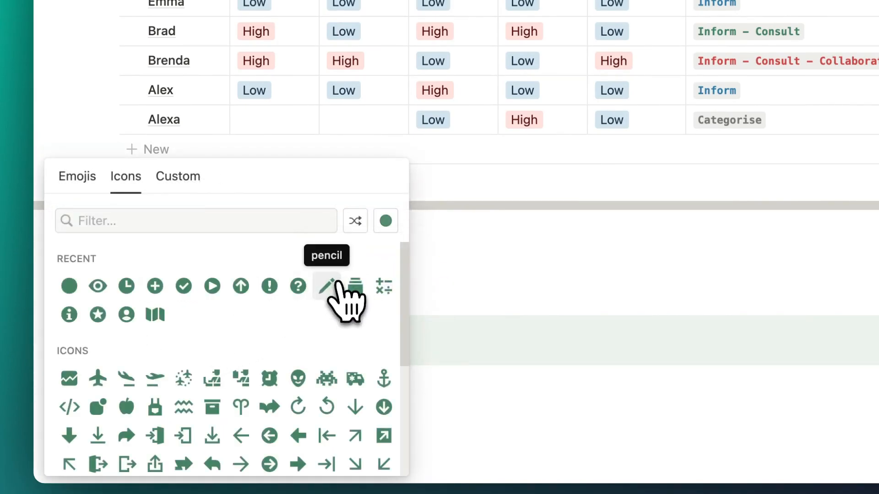
{"action": "left_click", "coordinate": [420, 342]}
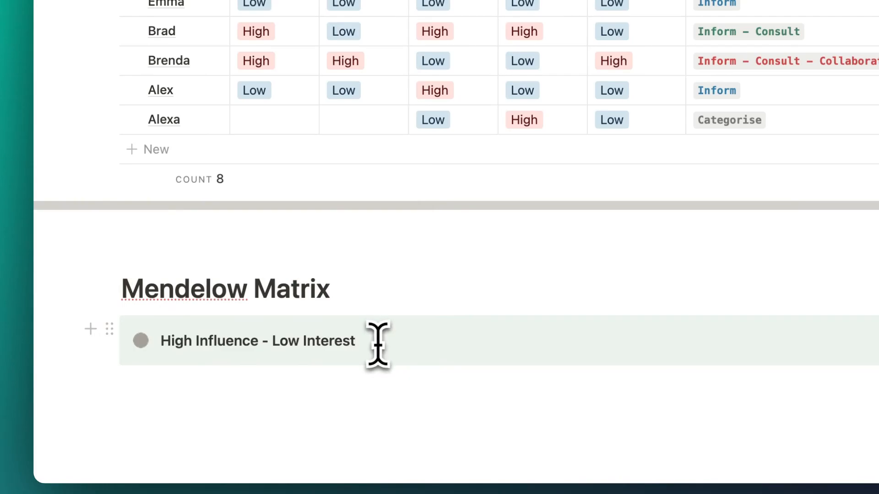
{"action": "left_click", "coordinate": [141, 341]}
{"action": "left_click", "coordinate": [384, 223]}
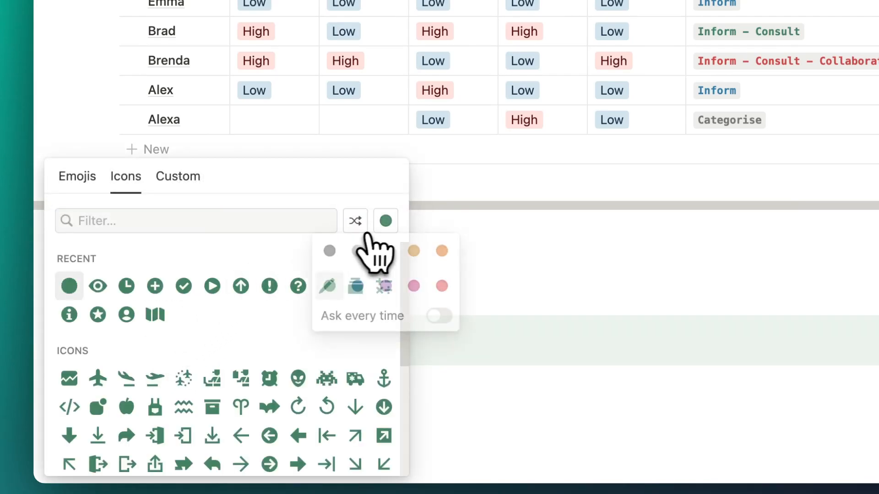
{"action": "left_click", "coordinate": [114, 285]}
{"action": "left_click", "coordinate": [70, 286]}
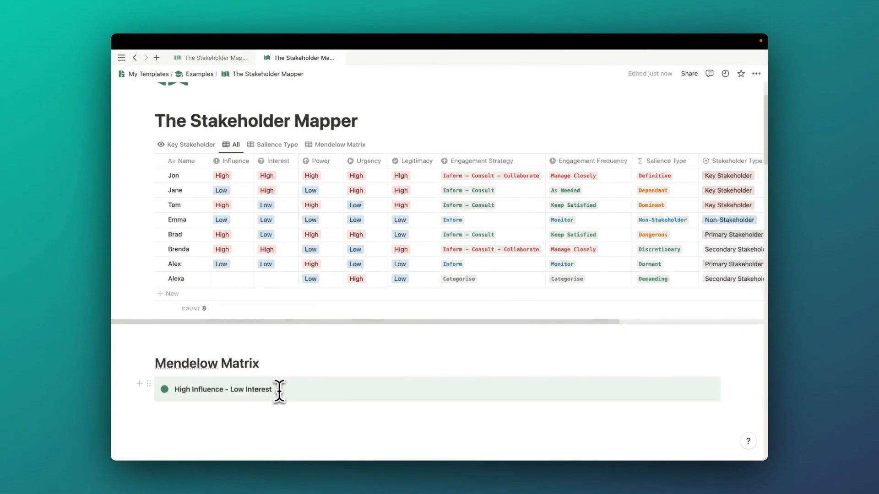
Add a second line reading "Inform - Consult Keep Satisfied" inside the green callout.
{"action": "key", "text": "Return"}
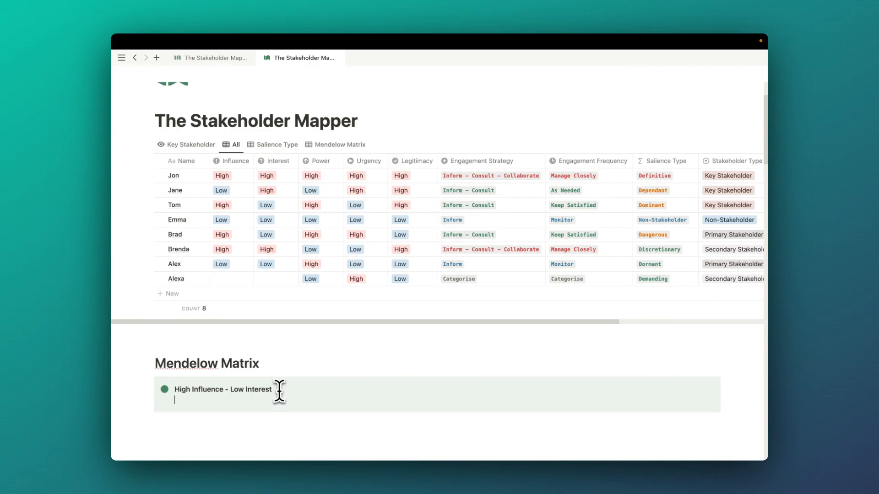
{"action": "type", "text": "Inform - Consult As"}
{"action": "scroll", "coordinate": [279, 391], "scroll_direction": "down", "scroll_amount": 3}
{"action": "key", "text": "BackSpace"}
{"action": "key", "text": "BackSpace"}
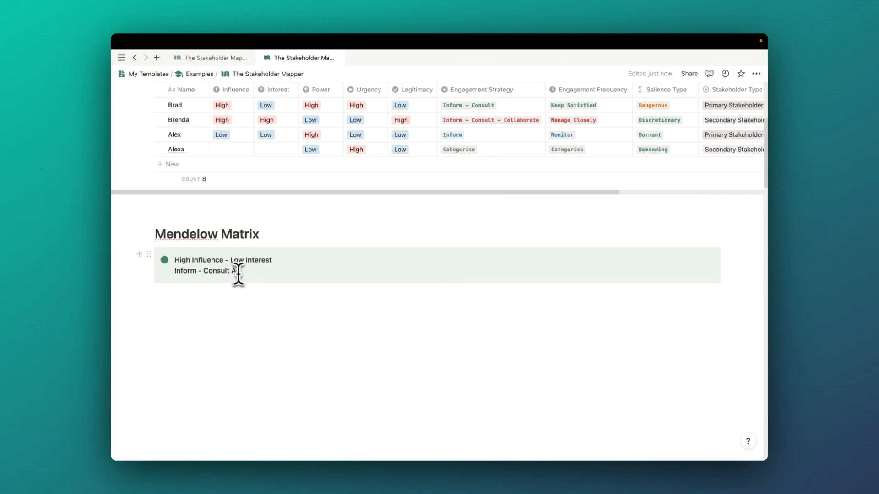
{"action": "type", "text": "Keep Sat"}
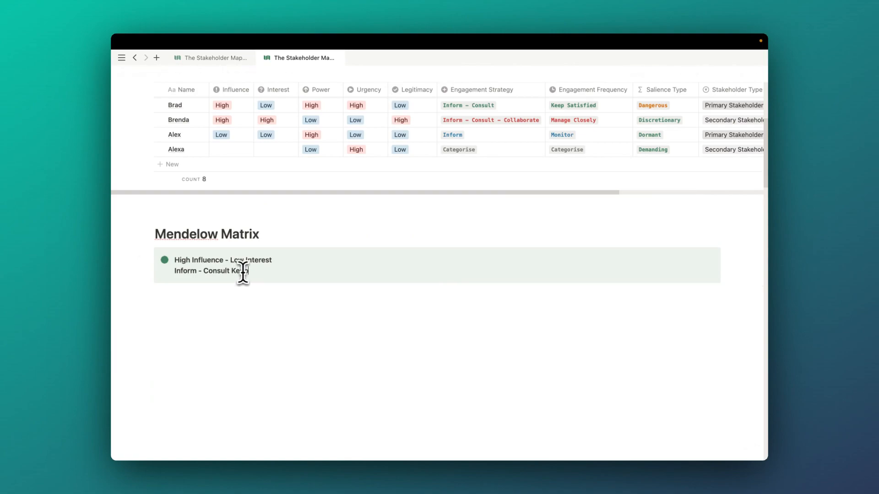
{"action": "type", "text": "isfied"}
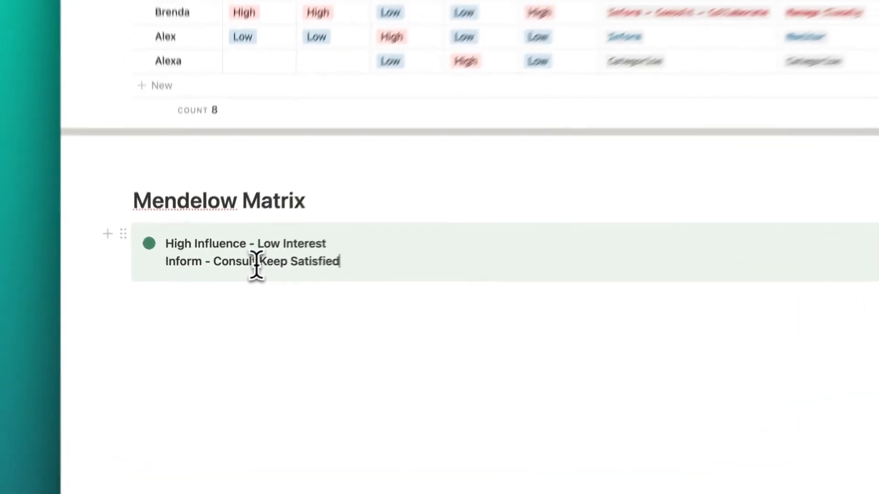
Format "Inform - Consult" and "Keep Satisfied" in the callout as two separate pieces of inline code.
{"action": "left_click_drag", "start_coordinate": [229, 273], "coordinate": [167, 258]}
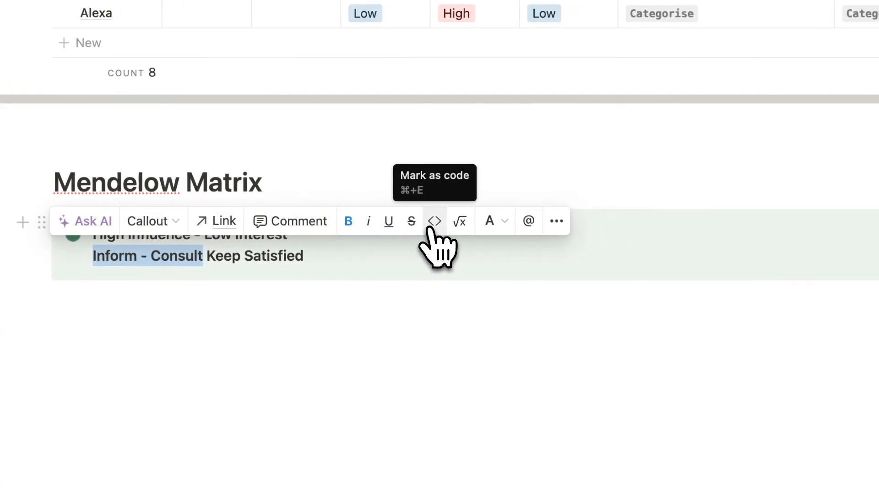
{"action": "left_click", "coordinate": [433, 224]}
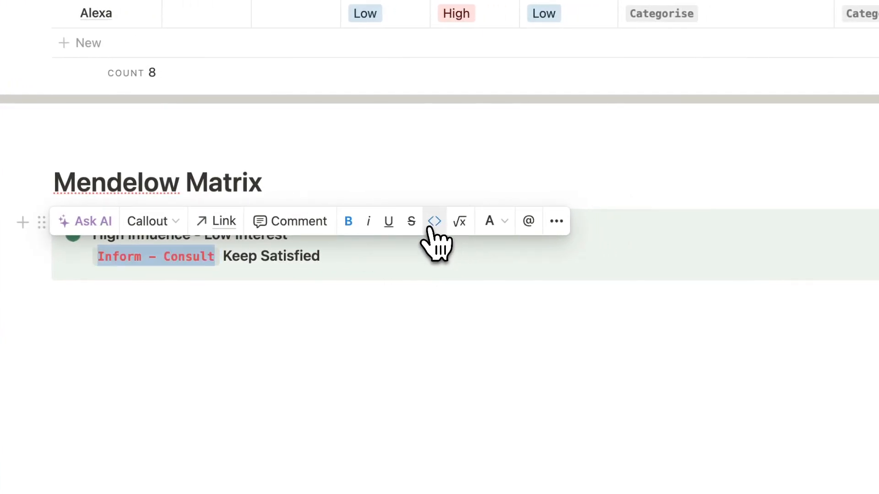
{"action": "left_click", "coordinate": [326, 256]}
{"action": "left_click_drag", "start_coordinate": [325, 255], "coordinate": [221, 255]}
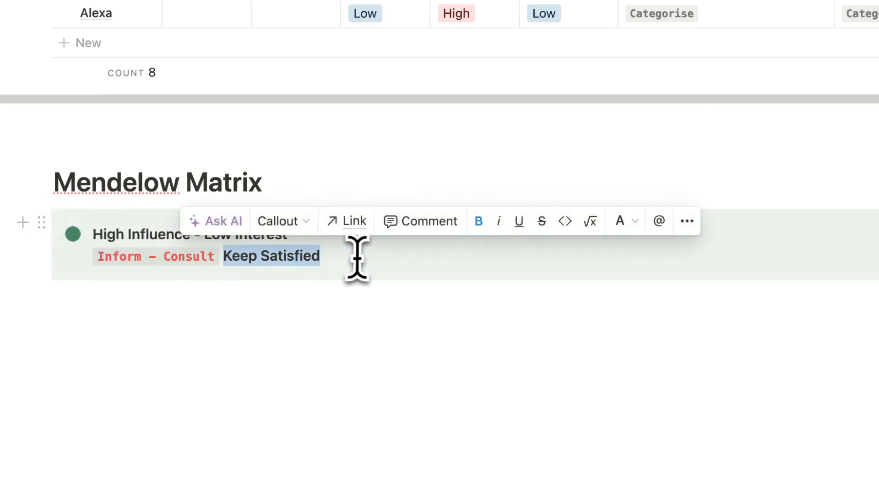
{"action": "key", "text": "super+e"}
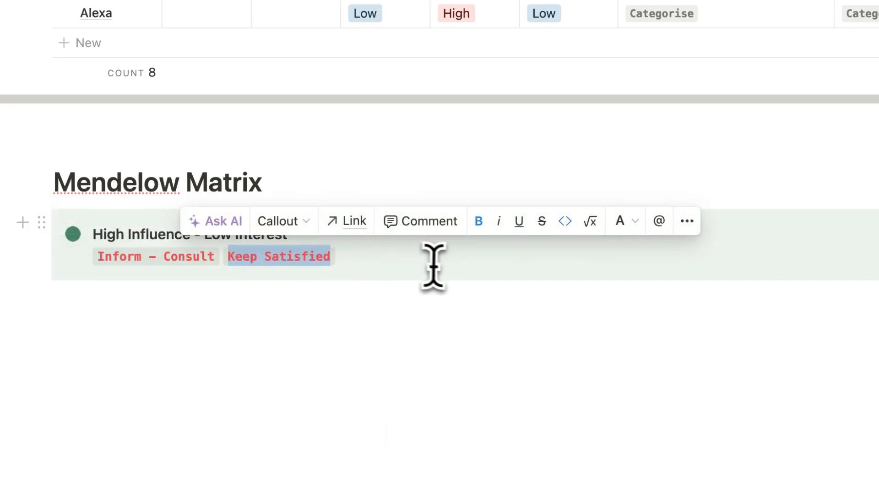
Colour the callout's inline code texts "Inform - Consult" and "Keep Satisfied" green.
{"action": "left_click_drag", "start_coordinate": [308, 259], "coordinate": [36, 269]}
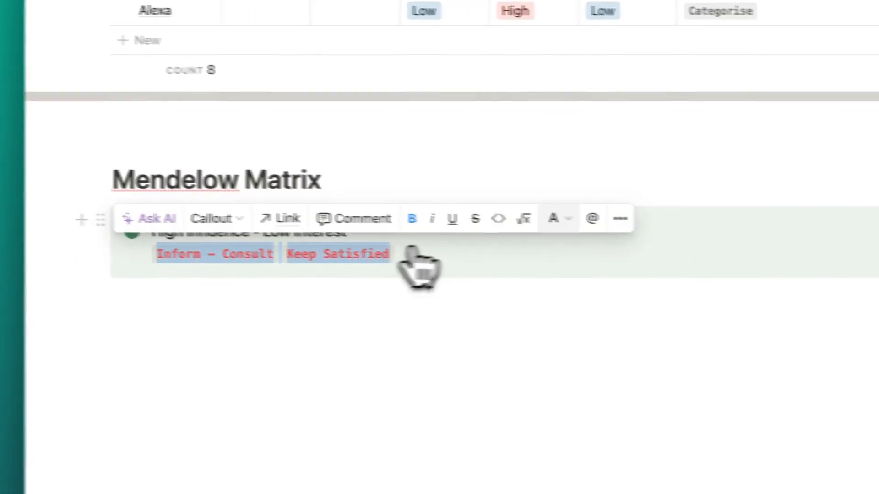
{"action": "left_click", "coordinate": [558, 217]}
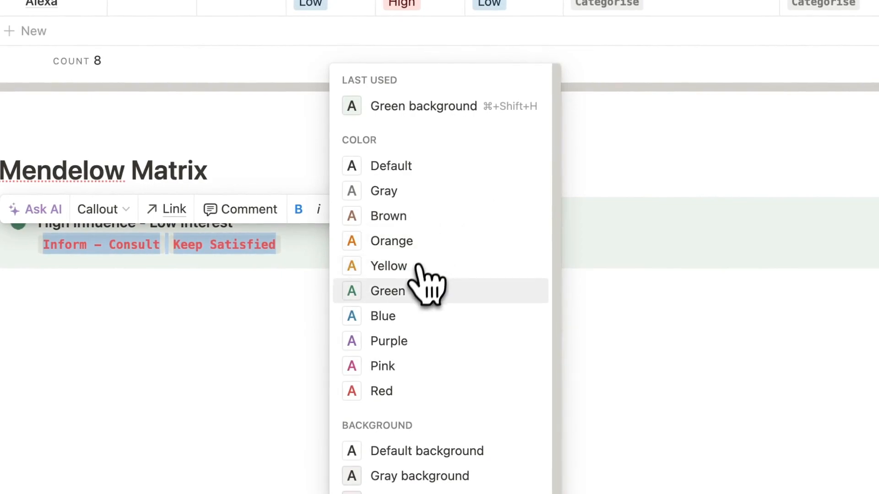
{"action": "left_click", "coordinate": [419, 291]}
{"action": "left_click", "coordinate": [308, 238]}
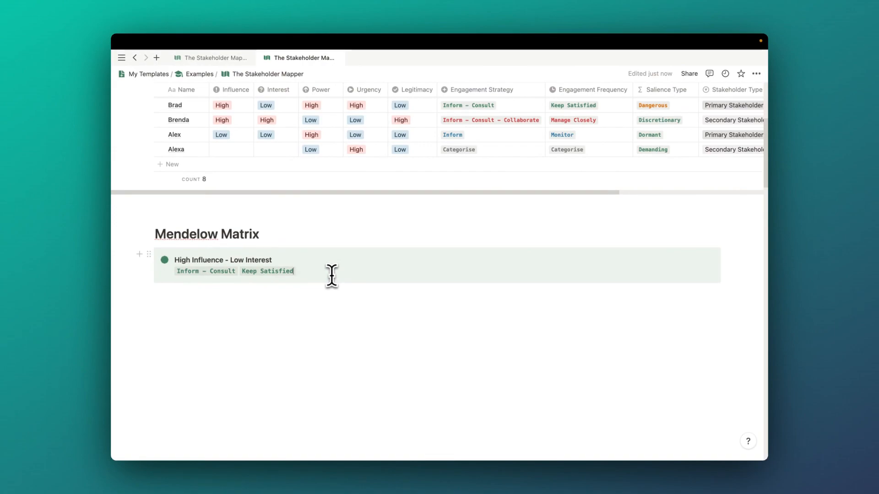
Insert a new empty gallery view linked to the Stakeholders database below the callout and hide its database title.
{"action": "key", "text": "Return"}
{"action": "type", "text": "/gal"}
{"action": "key", "text": "Return"}
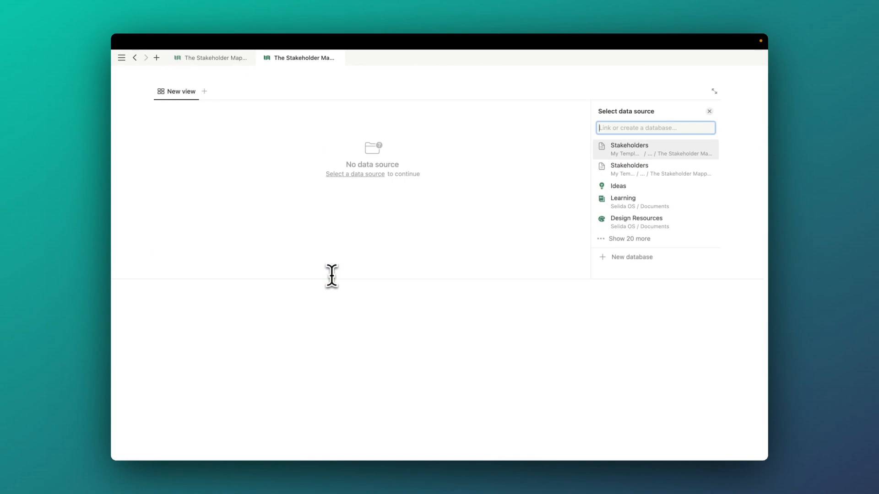
{"action": "key", "text": "Return"}
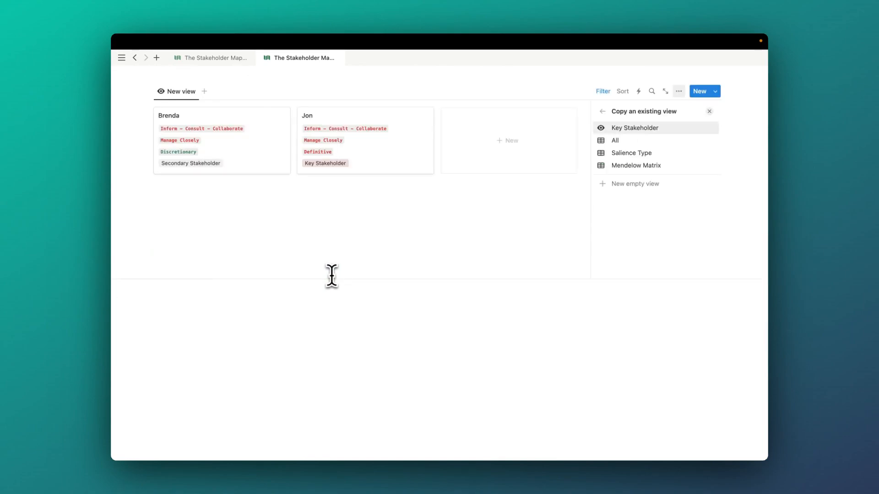
{"action": "left_click", "coordinate": [627, 184]}
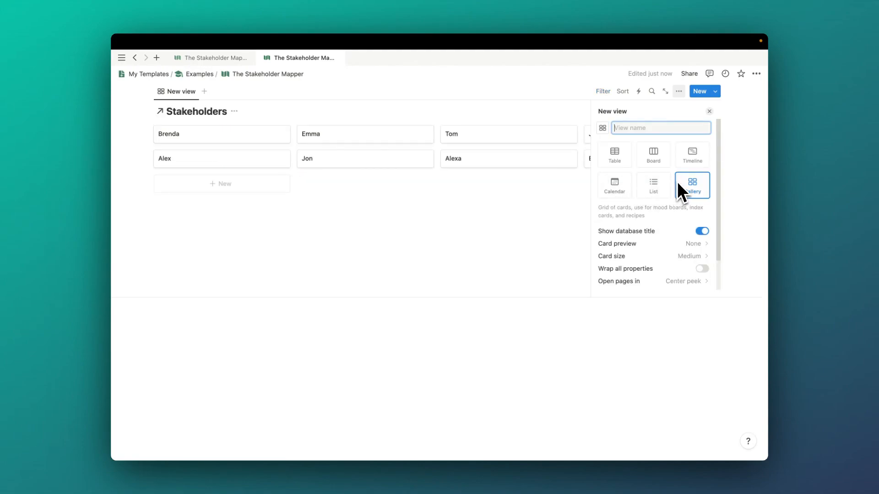
{"action": "left_click", "coordinate": [234, 111]}
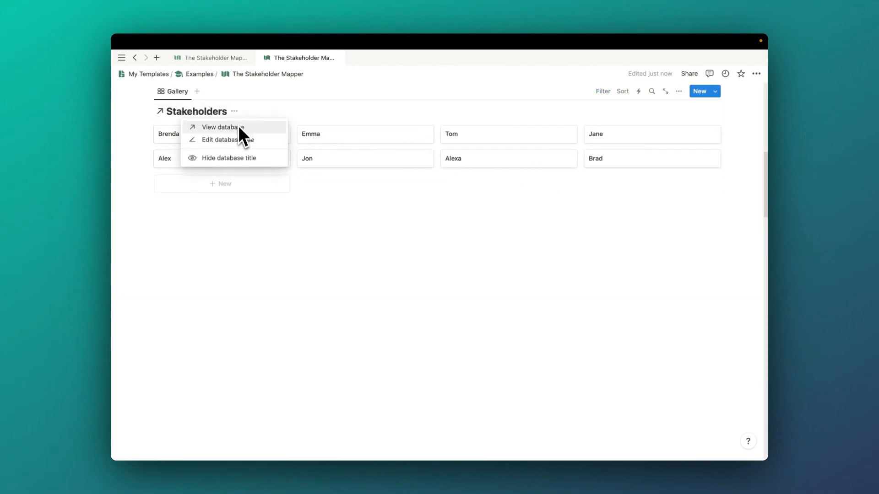
{"action": "left_click", "coordinate": [243, 158]}
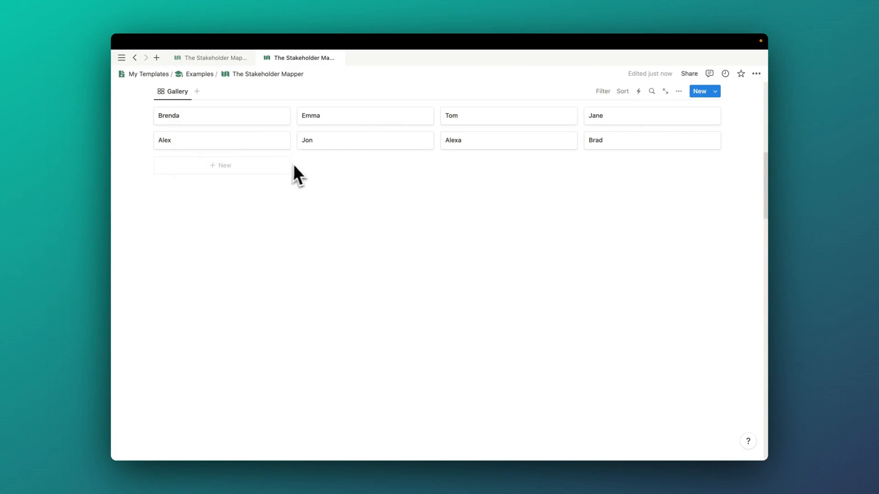
Filter the gallery to stakeholders whose Engagement Strategy contains "Inform - Consult".
{"action": "scroll", "coordinate": [316, 176], "scroll_direction": "up", "scroll_amount": 5}
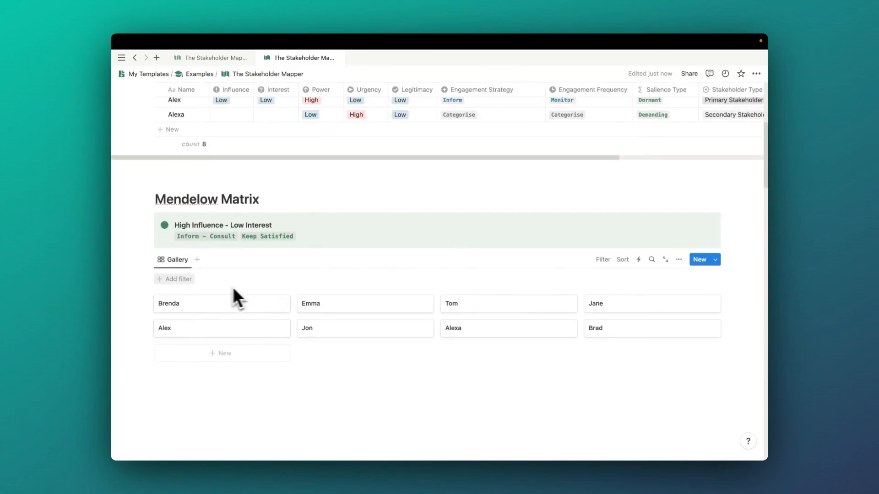
{"action": "left_click", "coordinate": [185, 280]}
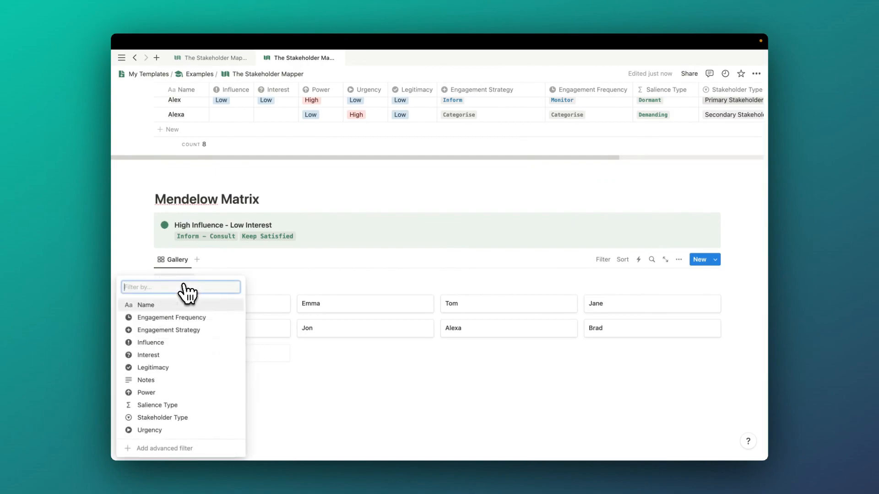
{"action": "left_click", "coordinate": [186, 329]}
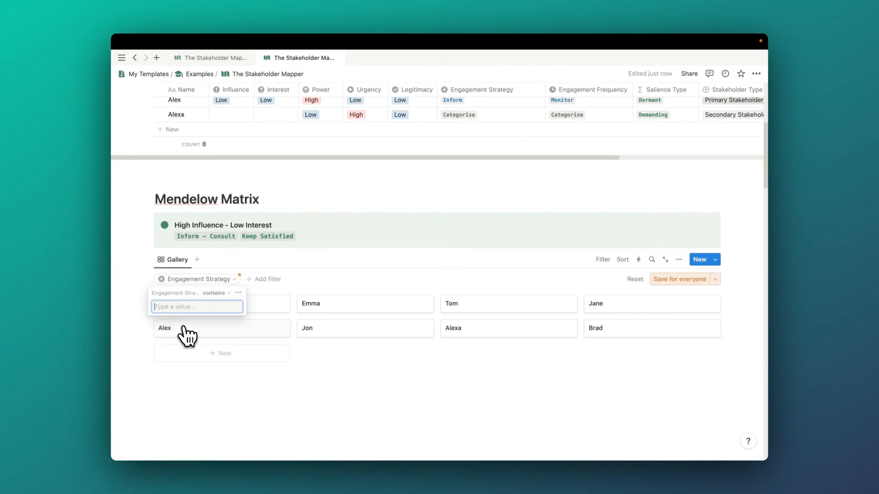
{"action": "type", "text": "Inform "}
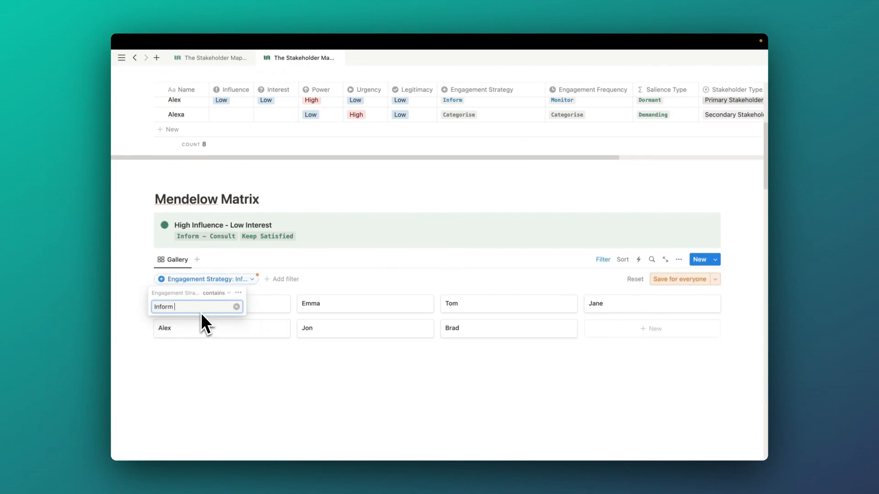
{"action": "type", "text": "- Consult"}
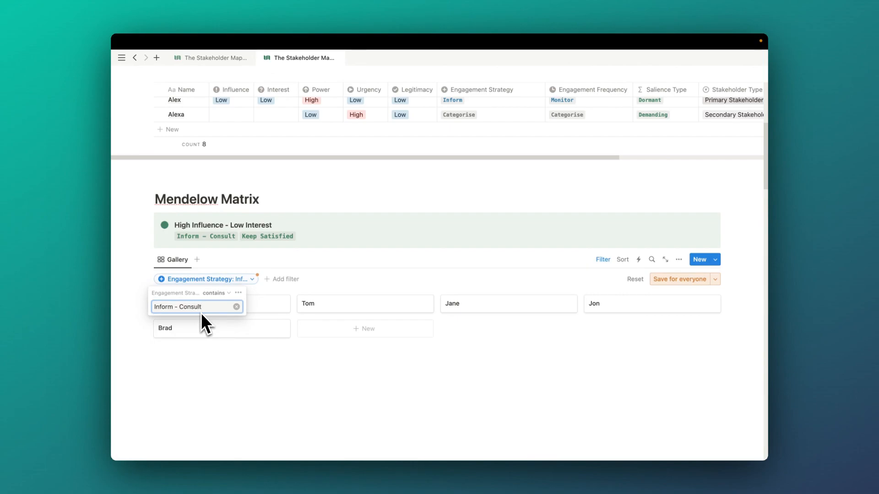
Add a filter for Engagement Frequency containing "Keep Satisfied" to the gallery and save the filters for everyone.
{"action": "left_click", "coordinate": [278, 287]}
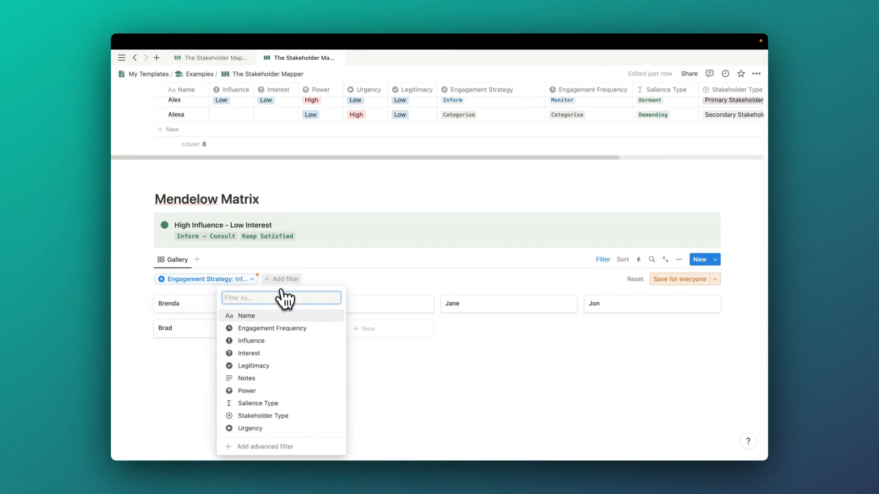
{"action": "left_click", "coordinate": [276, 331]}
{"action": "type", "text": "Kee"}
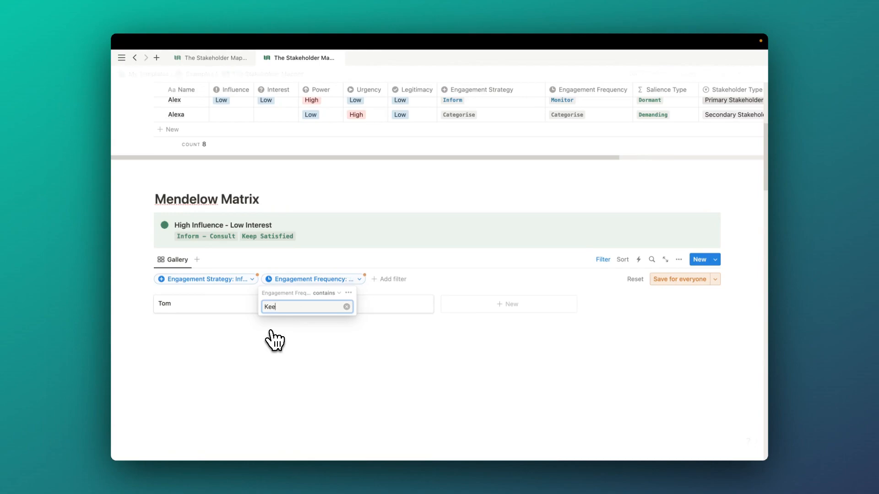
{"action": "type", "text": "p Satisfied"}
{"action": "left_click", "coordinate": [338, 347]}
{"action": "left_click", "coordinate": [671, 279]}
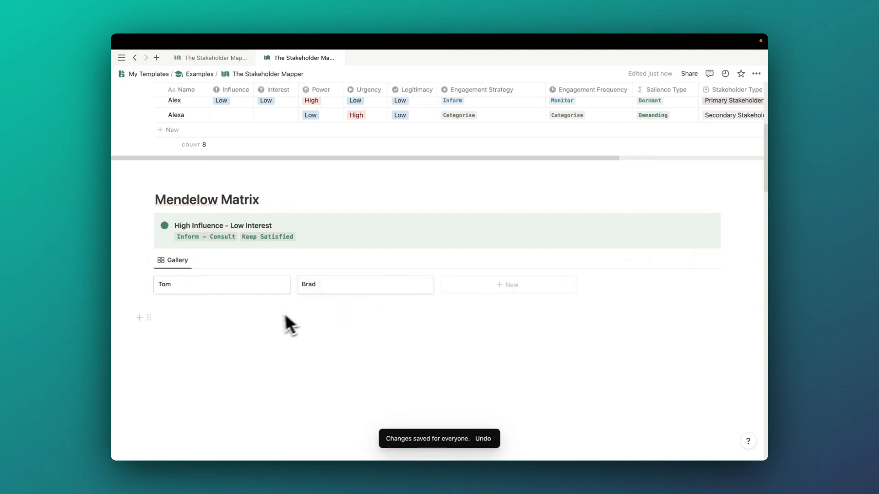
Clear the gallery view's name and give the view the stacked-cards icon.
{"action": "scroll", "coordinate": [275, 316], "scroll_direction": "up", "scroll_amount": 2}
{"action": "scroll", "coordinate": [219, 348], "scroll_direction": "up", "scroll_amount": 2}
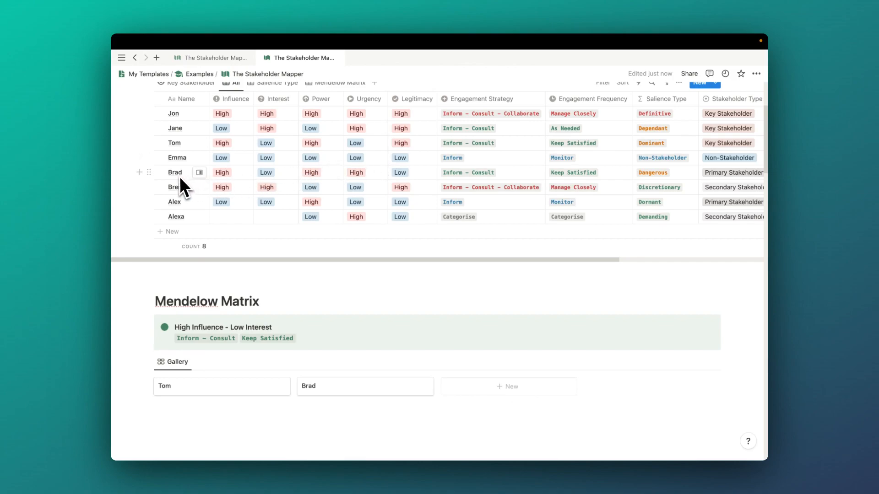
{"action": "scroll", "coordinate": [387, 279], "scroll_direction": "down", "scroll_amount": 4}
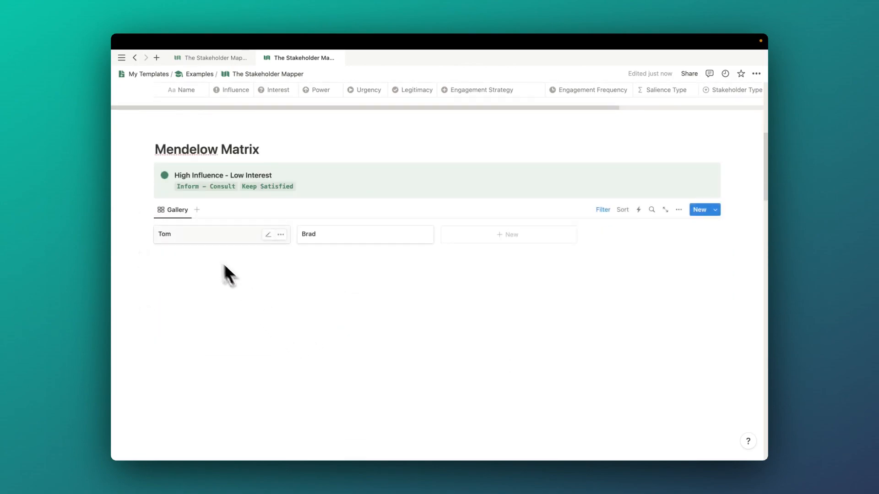
{"action": "left_click", "coordinate": [181, 218]}
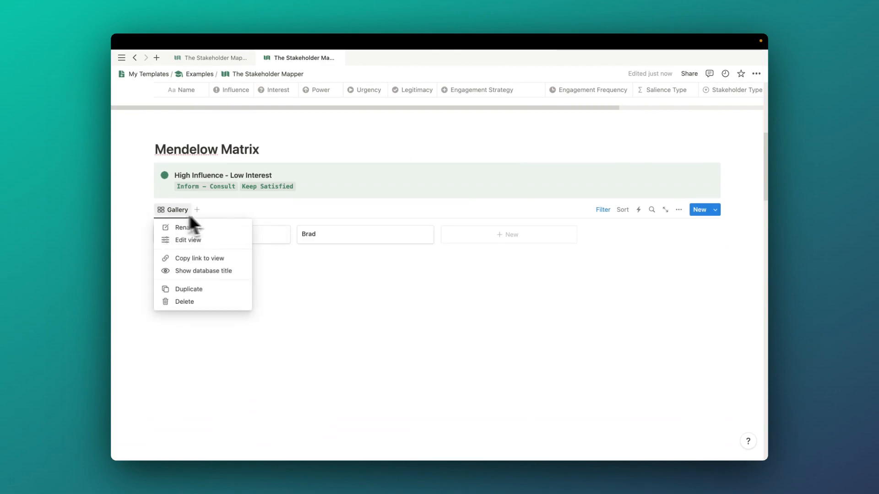
{"action": "left_click", "coordinate": [237, 230]}
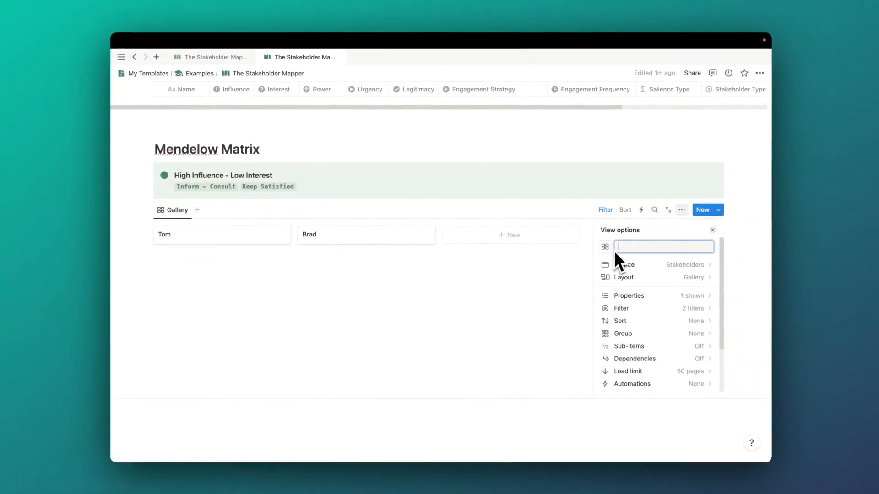
{"action": "left_click", "coordinate": [854, 292]}
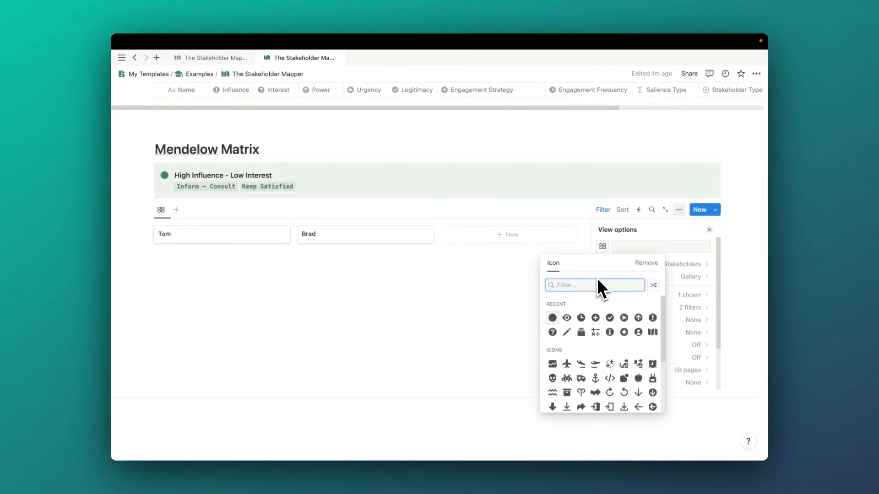
{"action": "left_click", "coordinate": [581, 332]}
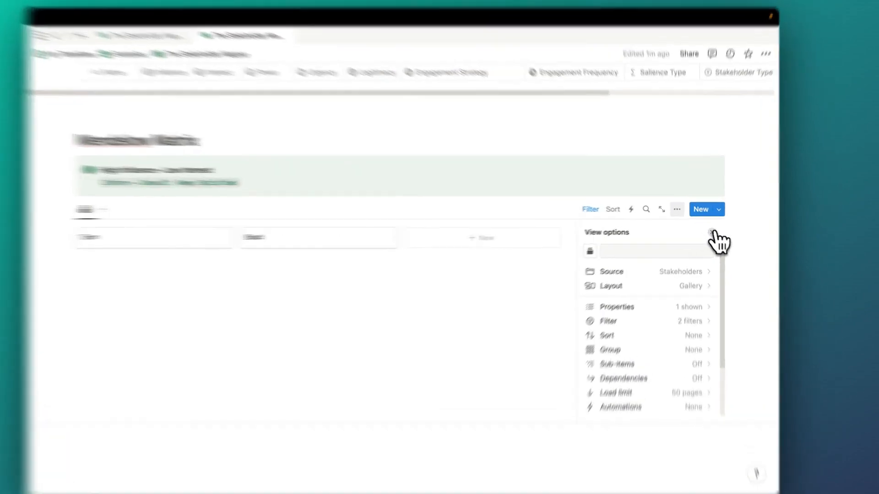
{"action": "left_click", "coordinate": [709, 229]}
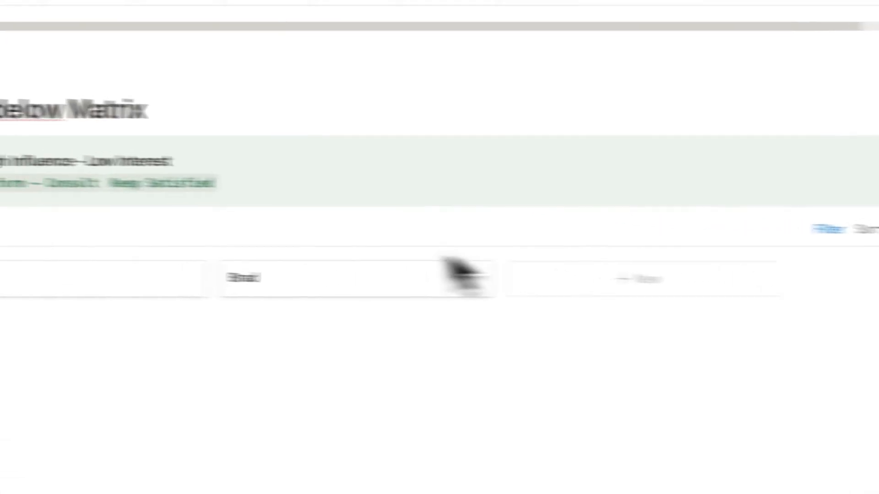
Move the stakeholder gallery inside the green High Influence - Low Interest callout, beneath its code texts.
{"action": "left_click_drag", "start_coordinate": [103, 210], "coordinate": [177, 169]}
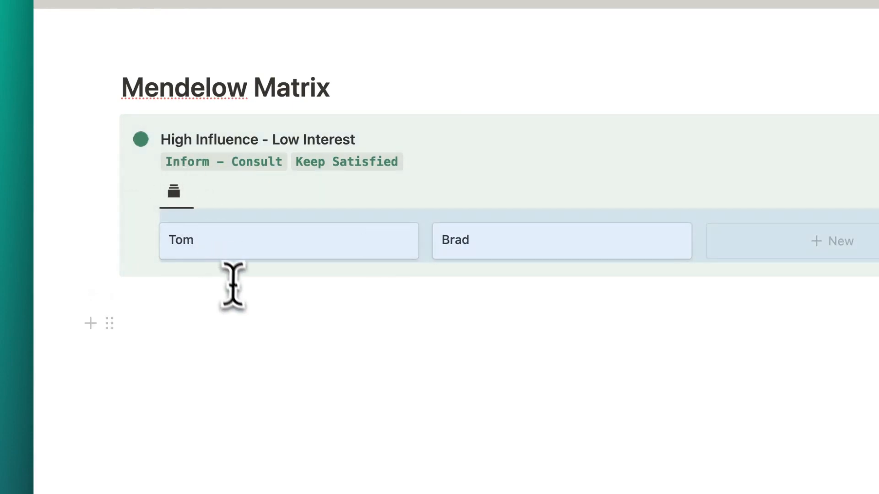
{"action": "left_click", "coordinate": [251, 322]}
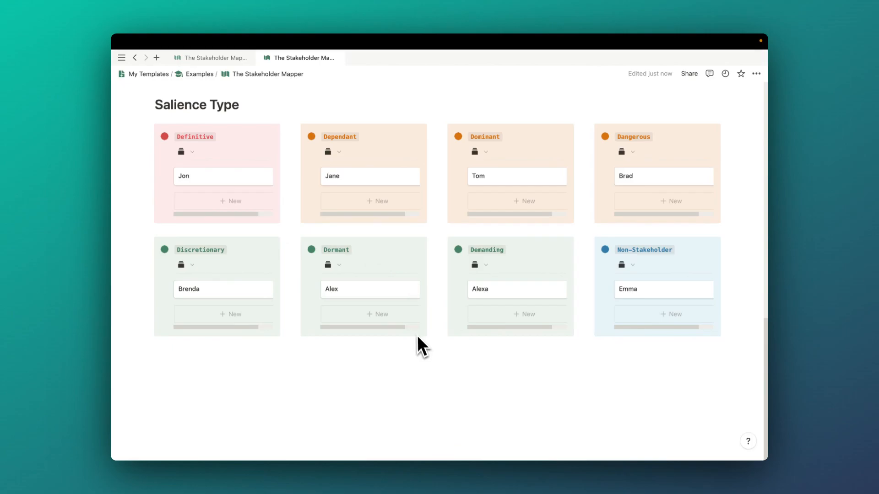
Review the completed page from the stakeholder database through the Mendelow Matrix and Salience Type sections.
{"action": "scroll", "coordinate": [421, 352], "scroll_direction": "up", "scroll_amount": 3}
{"action": "scroll", "coordinate": [412, 346], "scroll_direction": "up", "scroll_amount": 15}
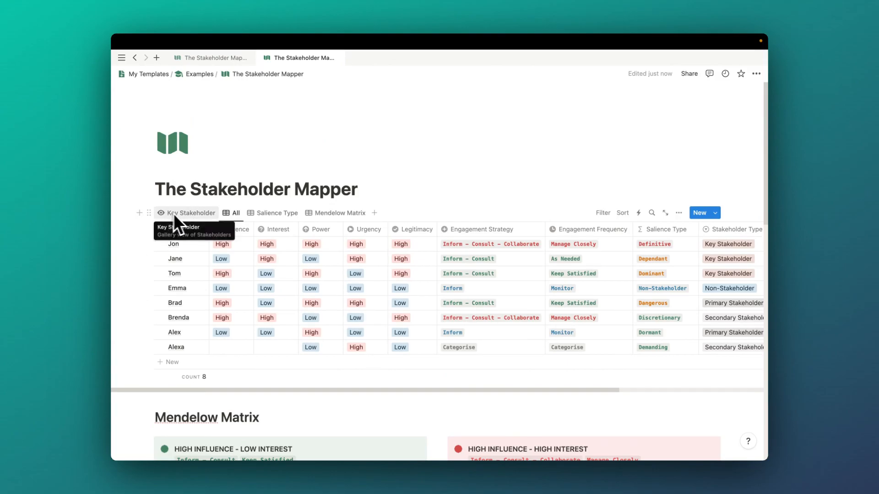
{"action": "scroll", "coordinate": [447, 224], "scroll_direction": "down", "scroll_amount": 6}
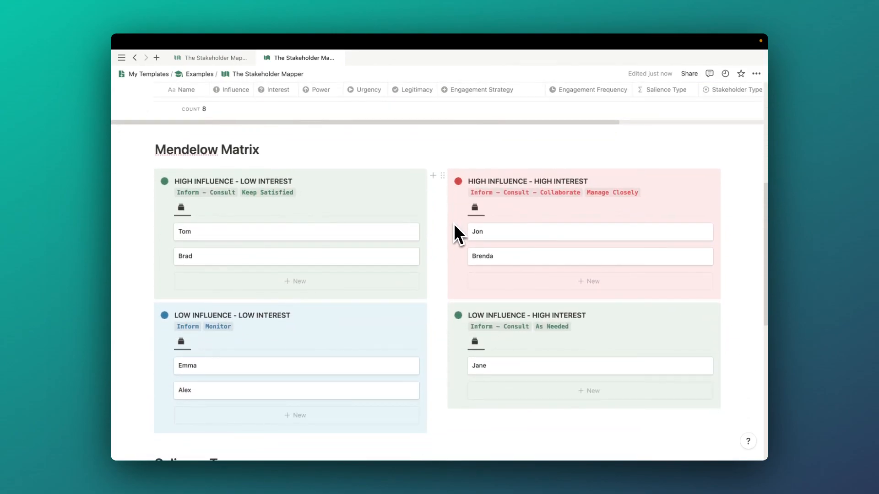
{"action": "scroll", "coordinate": [454, 224], "scroll_direction": "down", "scroll_amount": 6}
{"action": "scroll", "coordinate": [455, 224], "scroll_direction": "down", "scroll_amount": 2}
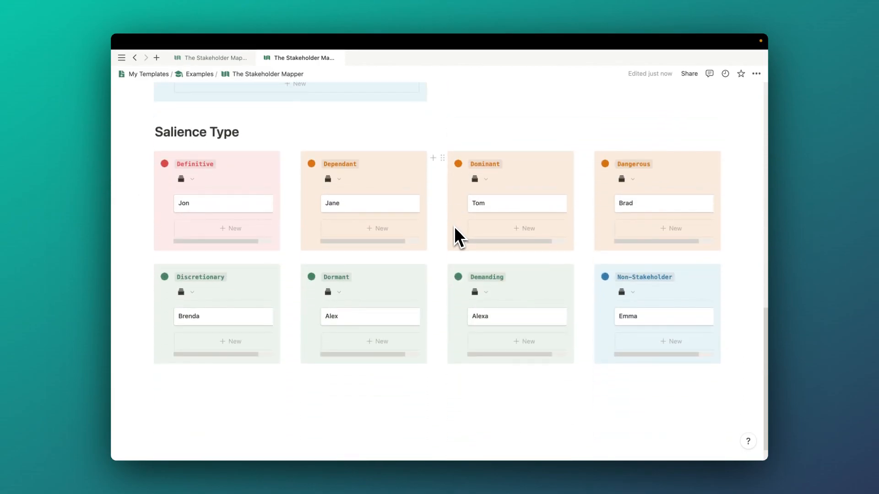